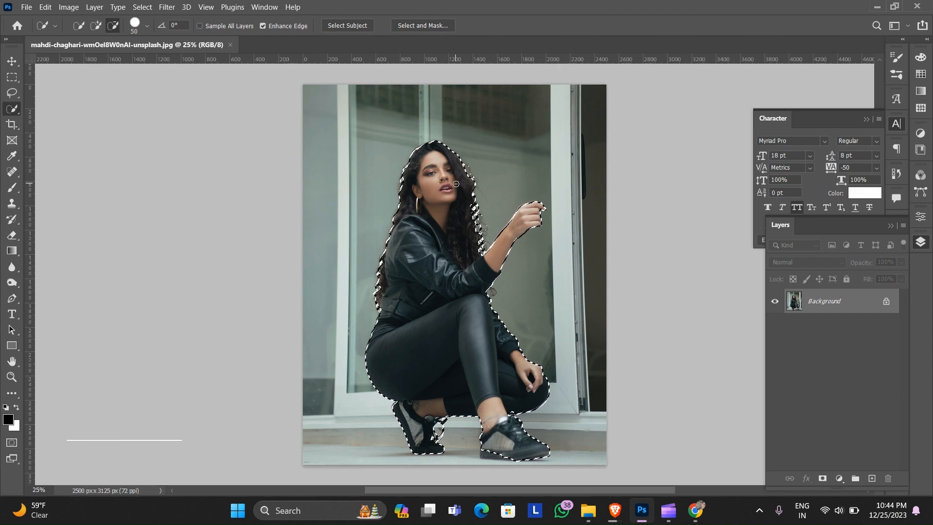
# - Extend the woman's selection to include the full sole of the front shoe using Quick Selection
pyautogui.scroll(3, 507, 439)
pyautogui.scroll(3, 507, 439)
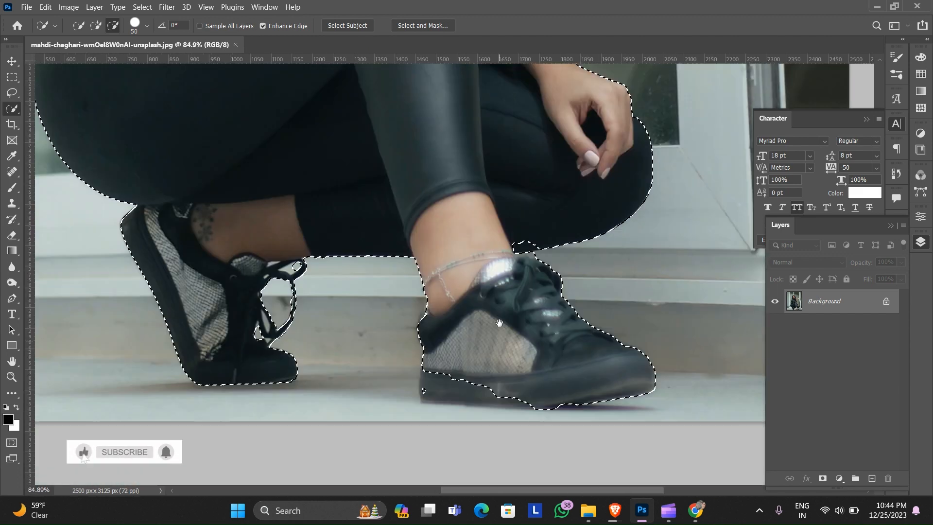
pyautogui.moveTo(466, 331)
pyautogui.mouseDown()
pyautogui.moveTo(440, 346)
pyautogui.moveTo(515, 362)
pyautogui.mouseUp()
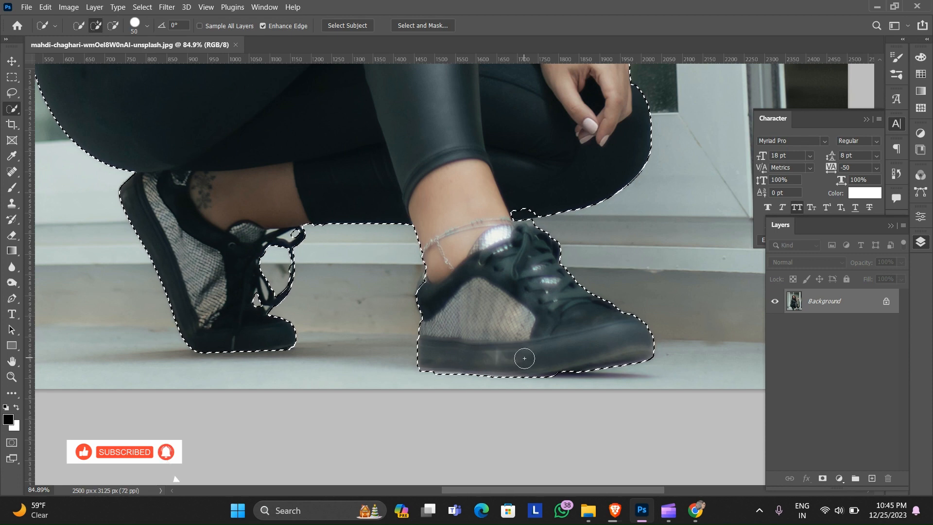
pyautogui.scroll(-3, 535, 350)
pyautogui.scroll(-2, 348, 295)
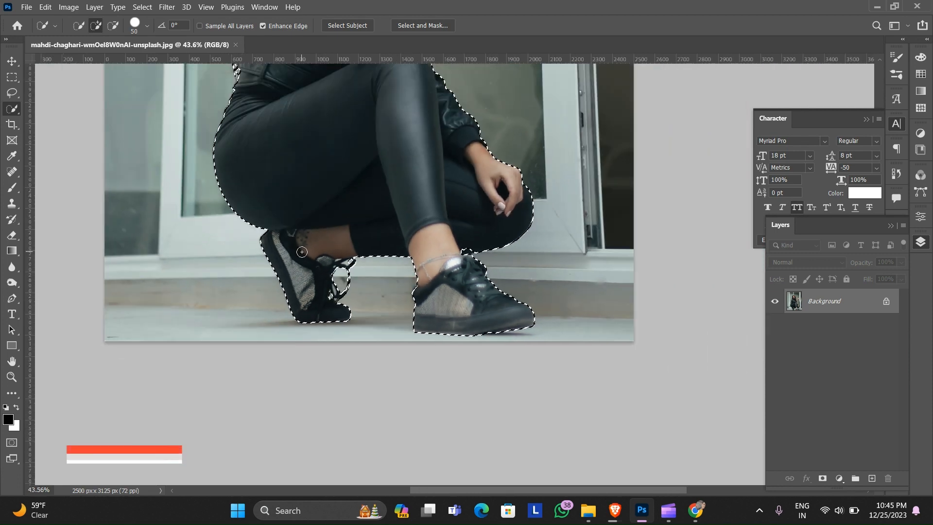
# - Take the woman's selection into the Select and Mask workspace
pyautogui.scroll(8, 341, 331)
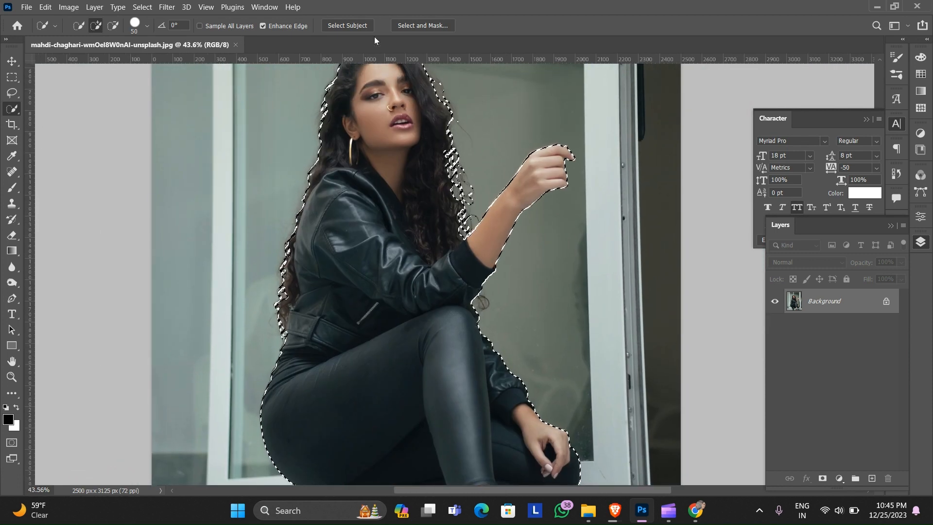
pyautogui.click(414, 24)
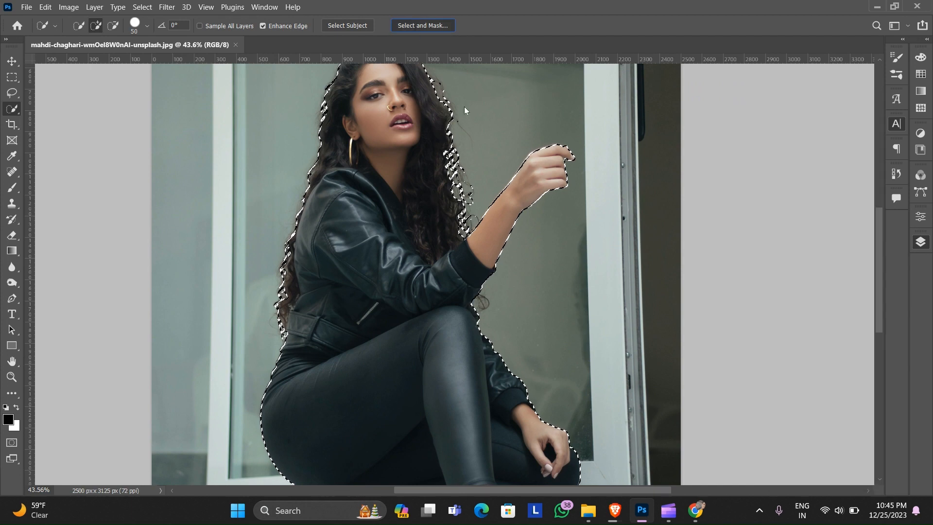
pyautogui.scroll(2, 830, 119)
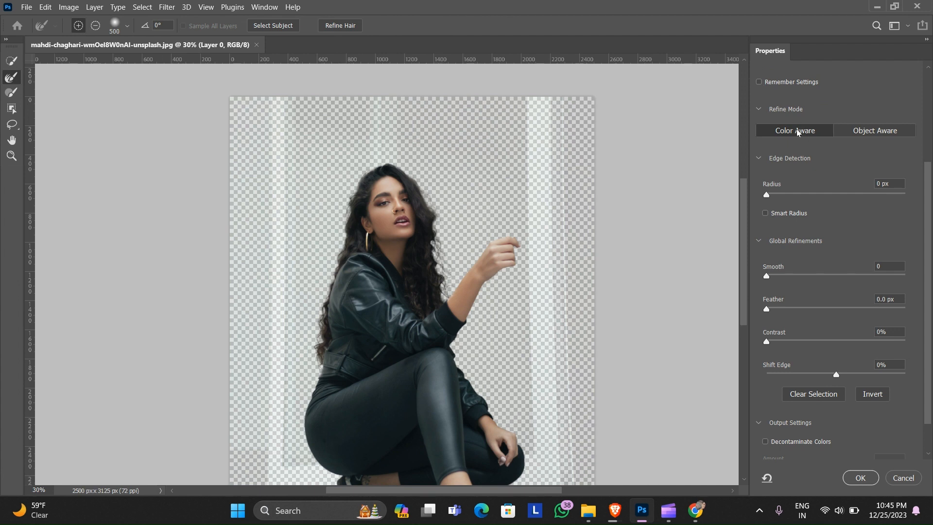
# - Refine the curly hair edge facing the raised hand with a 200 px Refine Edge brush
pyautogui.scroll(3, 547, 214)
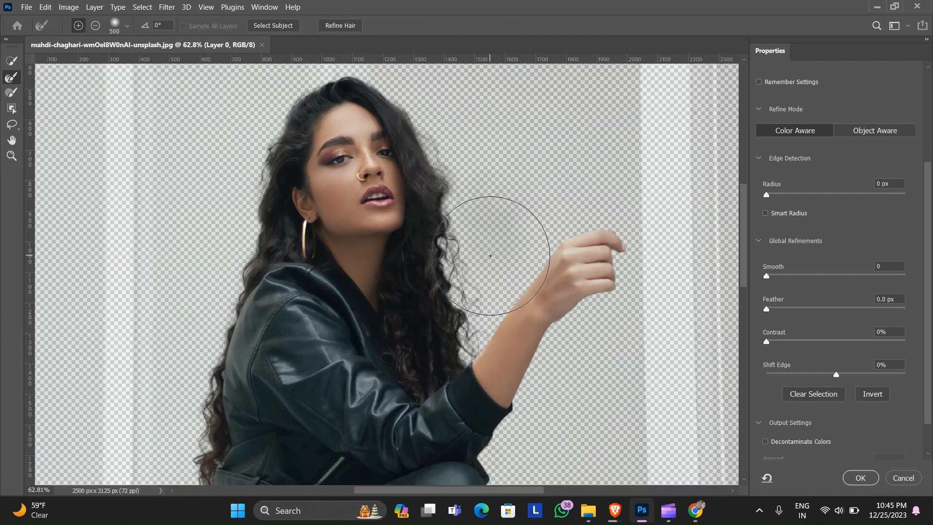
pyautogui.scroll(2, 482, 255)
pyautogui.press('[')
pyautogui.press('[')
pyautogui.press('[')
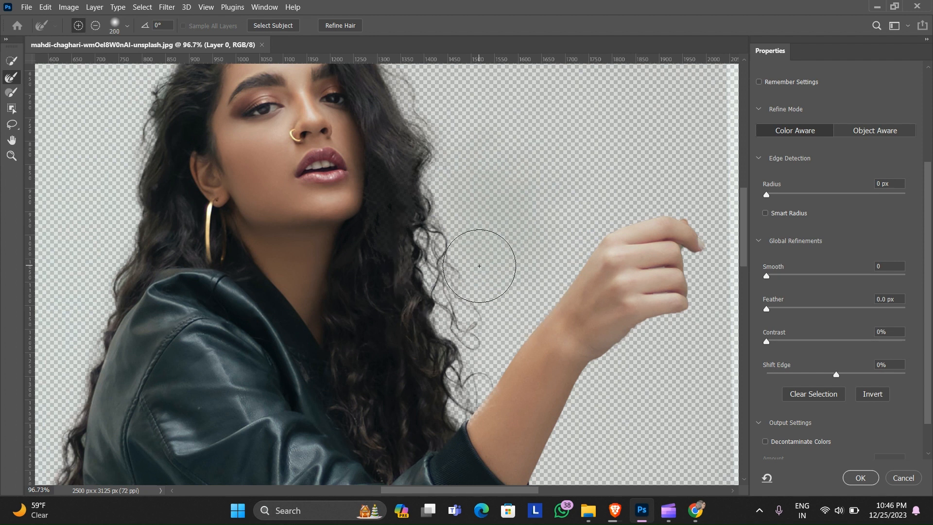
pyautogui.moveTo(479, 266)
pyautogui.mouseDown()
pyautogui.moveTo(481, 318)
pyautogui.moveTo(467, 353)
pyautogui.moveTo(466, 241)
pyautogui.mouseUp()
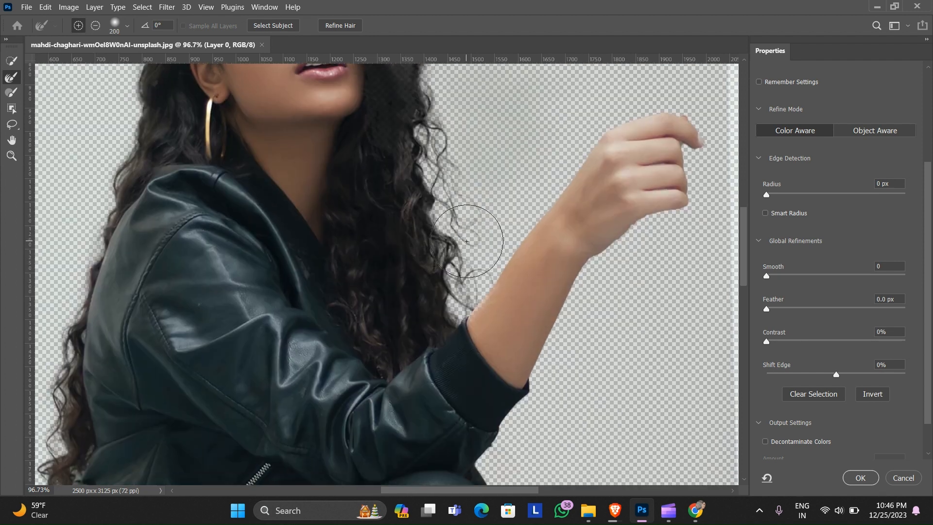
pyautogui.click(468, 287)
# - Refine the hair edge on the side away from the raised hand, from the crown down to the jacket's waist, with a 100 px brush
pyautogui.scroll(-4, 465, 233)
pyautogui.moveTo(265, 164); pyautogui.dragTo(437, 310)
pyautogui.moveTo(431, 181); pyautogui.dragTo(446, 138)
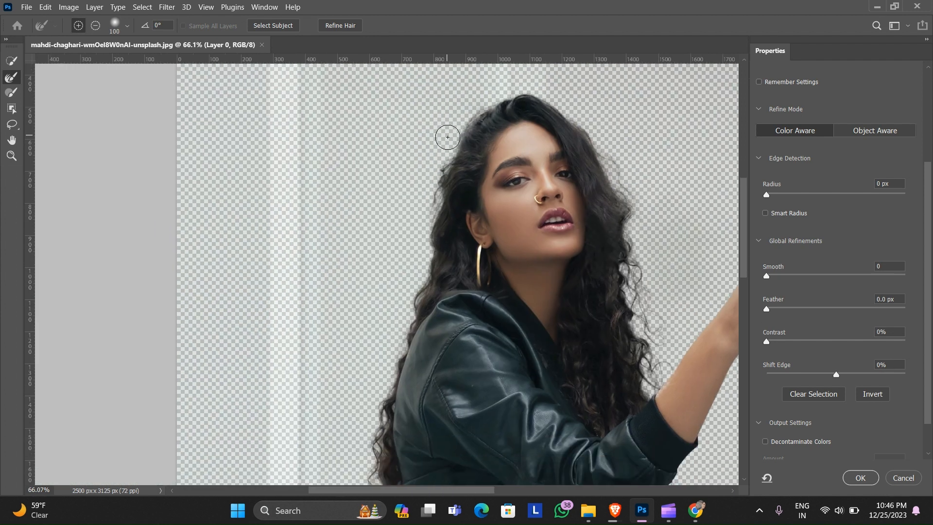
pyautogui.moveTo(418, 219); pyautogui.dragTo(456, 143)
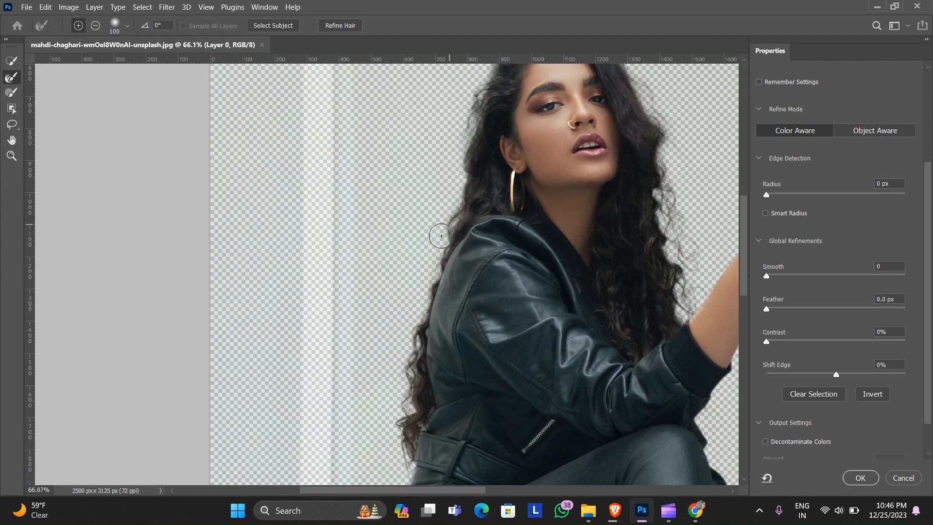
pyautogui.moveTo(418, 291); pyautogui.dragTo(428, 262)
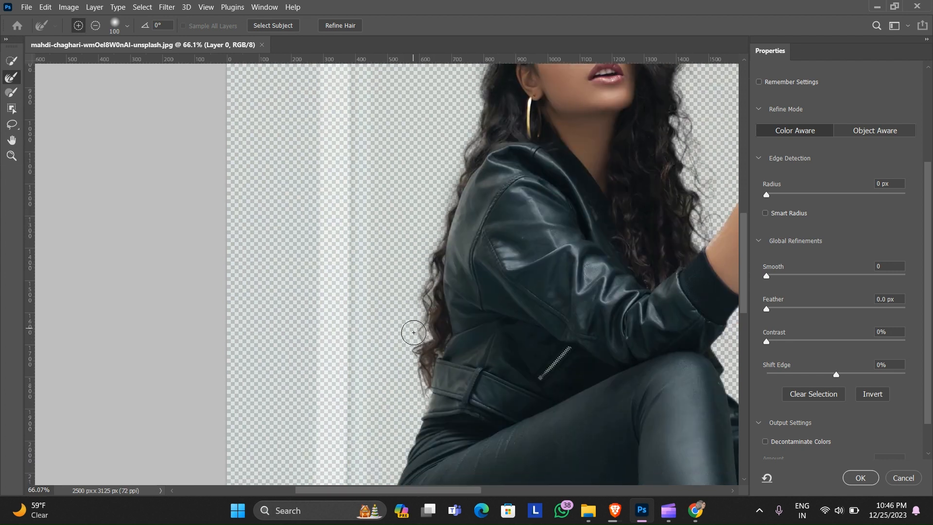
# - Set the selection's feather to 0.1 px and output the woman as a new layer with a layer mask
pyautogui.scroll(-5, 425, 217)
pyautogui.moveTo(544, 294); pyautogui.dragTo(511, 199)
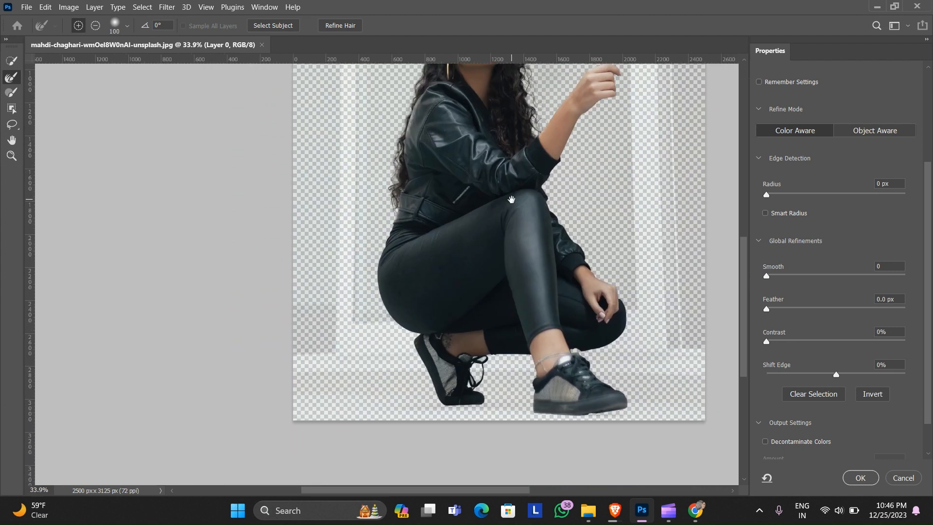
pyautogui.scroll(-1, 821, 386)
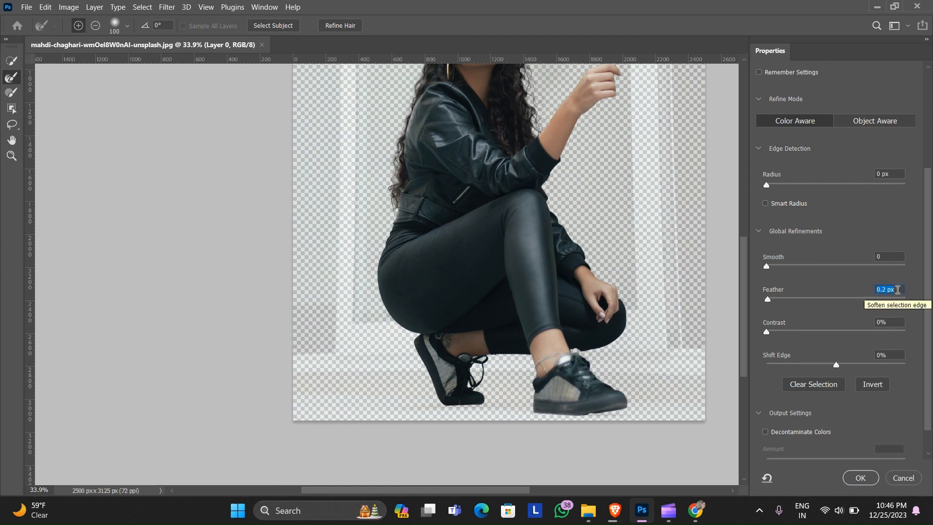
pyautogui.write('0.1')
pyautogui.press('Tab')
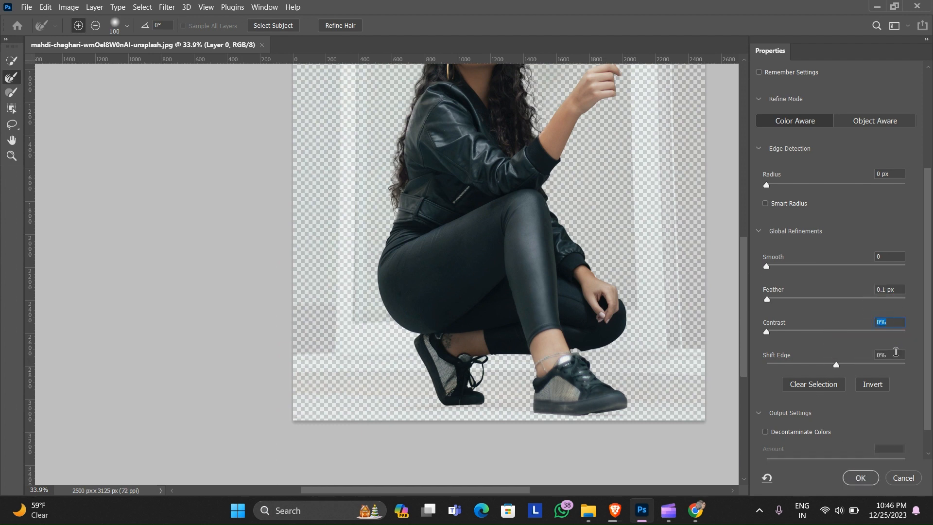
pyautogui.click(861, 479)
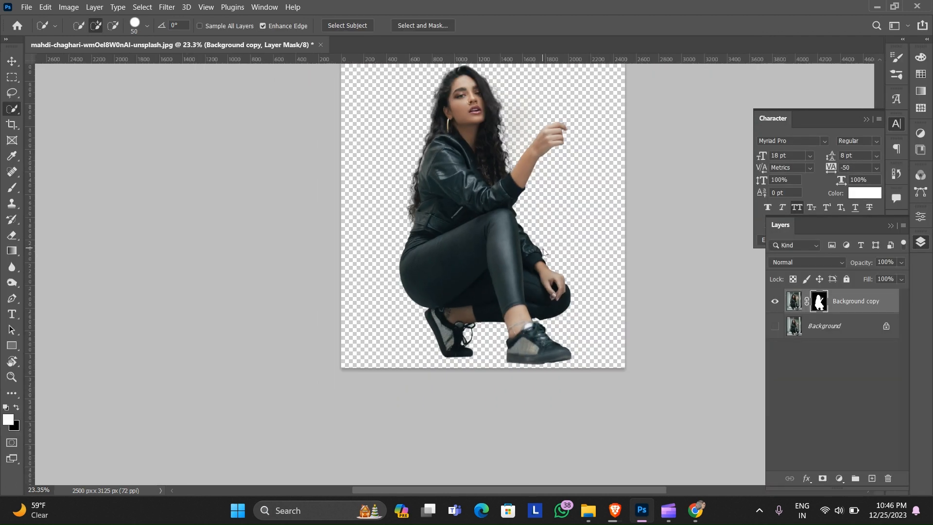
# - Switch to the Brush tool on the layer mask and give it a soft 100 px tip with 8% hardness
pyautogui.scroll(3, 491, 303)
pyautogui.moveTo(491, 303); pyautogui.dragTo(469, 162)
pyautogui.scroll(11, 635, 329)
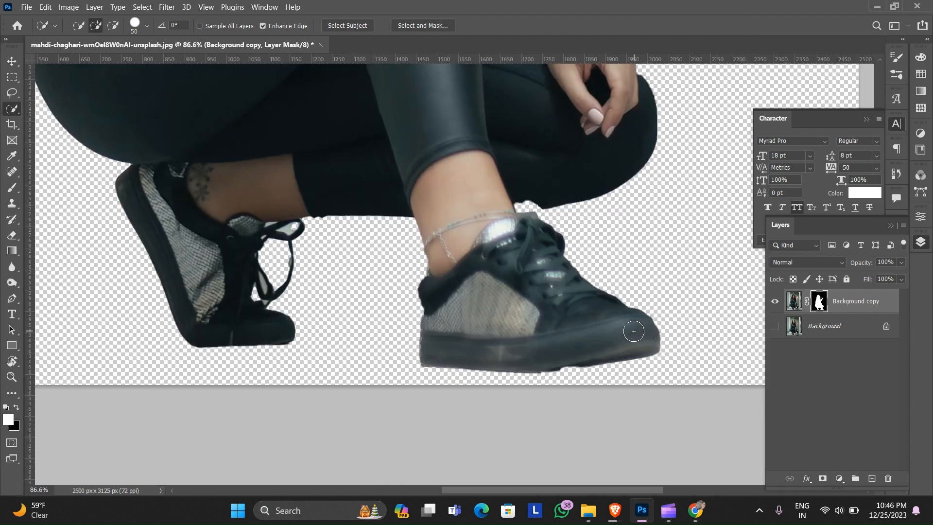
pyautogui.click(12, 189)
pyautogui.scroll(4, 546, 298)
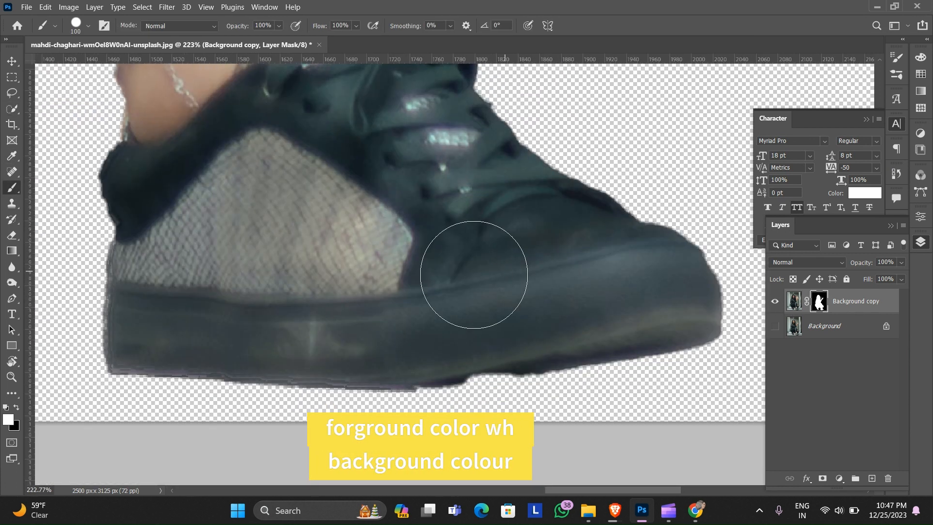
pyautogui.scroll(2, 465, 294)
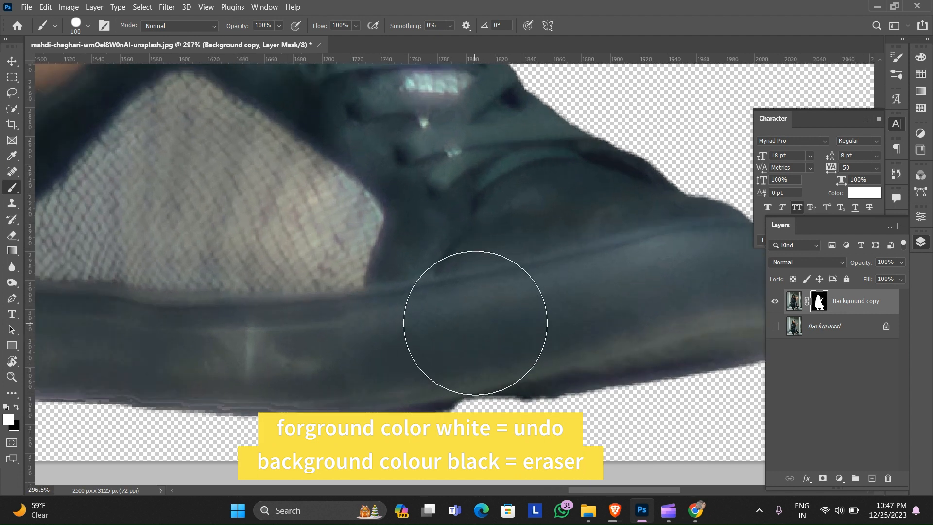
pyautogui.rightClick(468, 326)
pyautogui.click(475, 330)
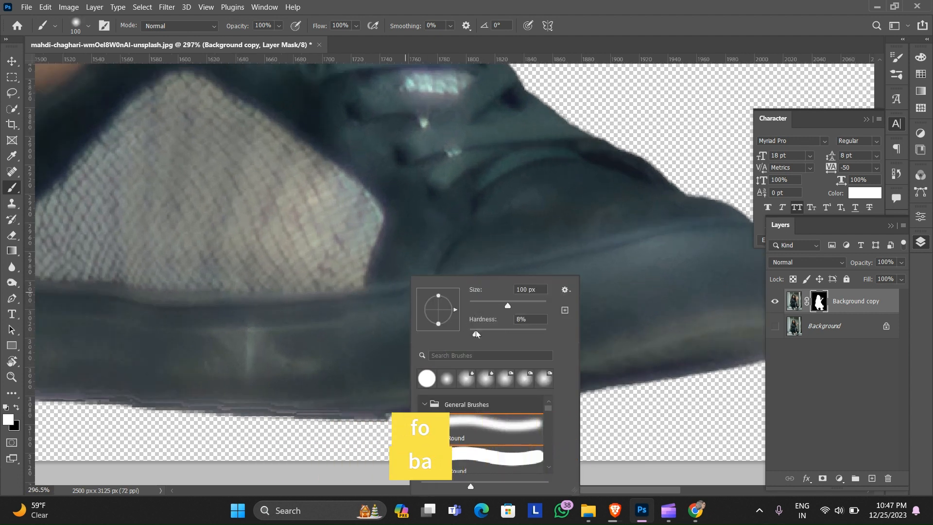
pyautogui.click(426, 258)
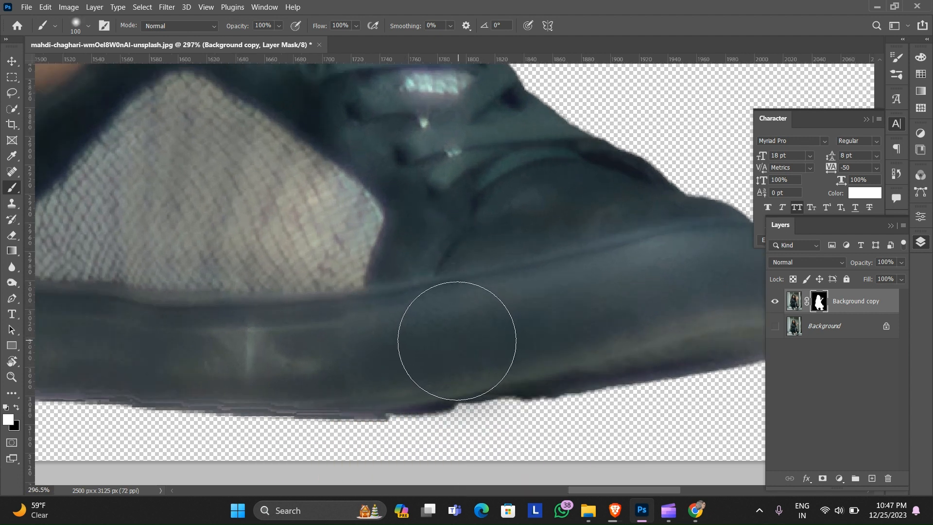
# - Reduce the brush to 35 px and paint white on the mask to restore the front shoe's ragged sole edge
pyautogui.scroll(4, 456, 341)
pyautogui.moveTo(455, 339); pyautogui.dragTo(452, 264)
pyautogui.press('[')
pyautogui.press('[')
pyautogui.press('[')
pyautogui.press('[')
pyautogui.press('[')
pyautogui.press('[')
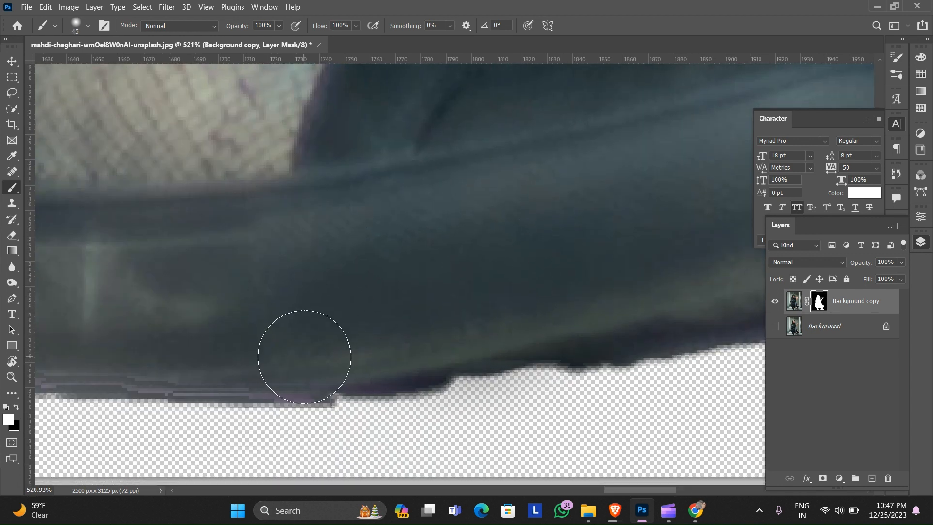
pyautogui.moveTo(304, 357)
pyautogui.mouseDown()
pyautogui.moveTo(616, 312)
pyautogui.moveTo(556, 337)
pyautogui.moveTo(350, 369)
pyautogui.moveTo(646, 327)
pyautogui.mouseUp()
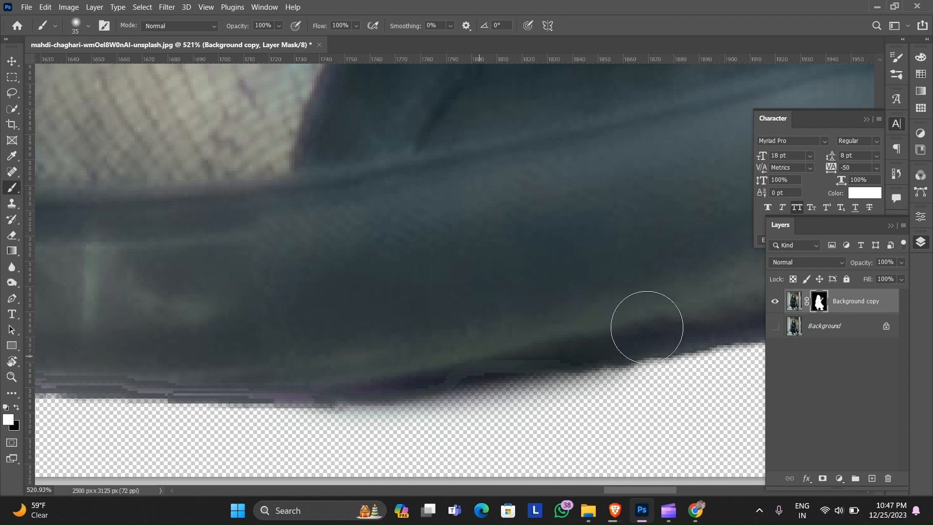
# - Paint black on the mask with a small brush to hide the background inside the rear shoe's upper lace loop
pyautogui.scroll(-2, 576, 261)
pyautogui.scroll(-5, 573, 253)
pyautogui.scroll(1, 341, 227)
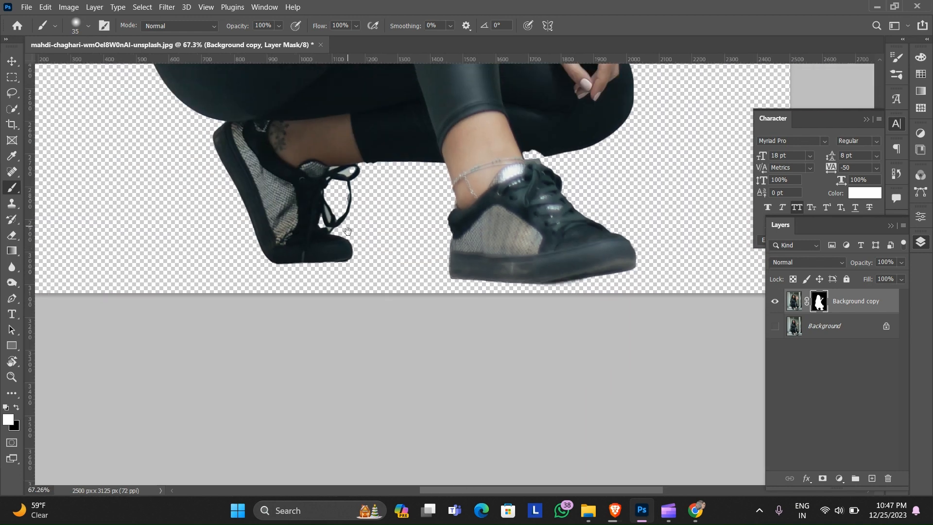
pyautogui.scroll(-1, 341, 228)
pyautogui.moveTo(349, 166); pyautogui.dragTo(355, 302)
pyautogui.scroll(9, 358, 308)
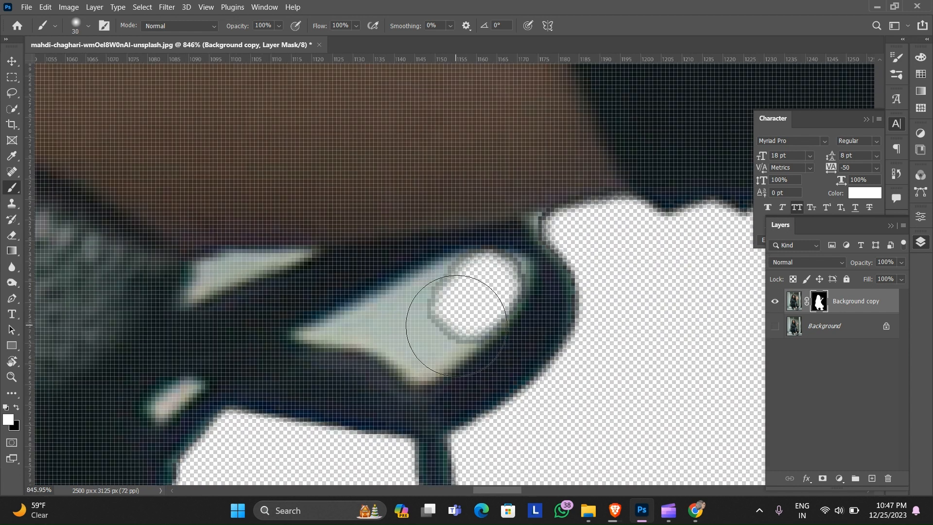
pyautogui.moveTo(384, 321)
pyautogui.mouseDown()
pyautogui.moveTo(419, 285)
pyautogui.moveTo(450, 277)
pyautogui.moveTo(385, 321)
pyautogui.mouseUp()
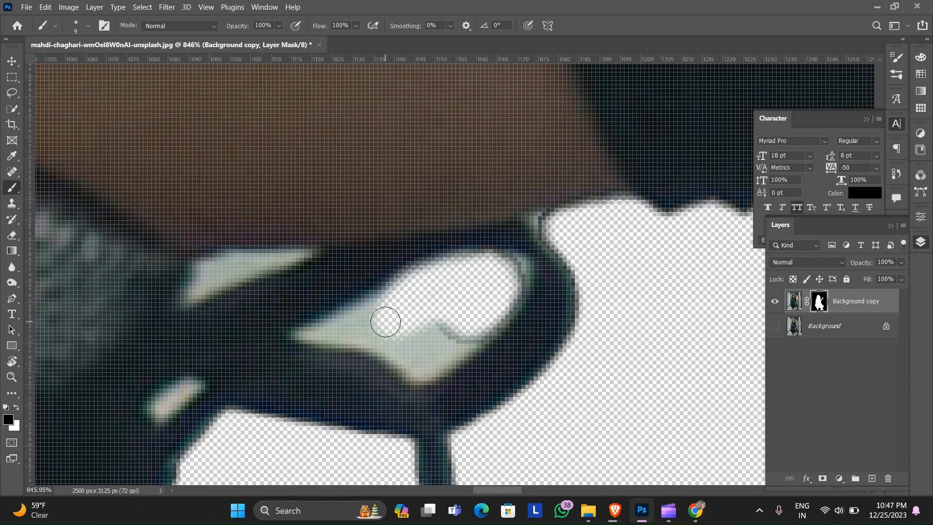
pyautogui.press('[')
pyautogui.press('[')
pyautogui.press('[')
pyautogui.press('[')
pyautogui.moveTo(312, 336)
pyautogui.mouseDown()
pyautogui.moveTo(393, 300)
pyautogui.moveTo(315, 337)
pyautogui.moveTo(391, 351)
pyautogui.moveTo(347, 344)
pyautogui.mouseUp()
# - Mask out the leftover background along the curved end of the upper lace loop and the notch beside it
pyautogui.press(']')
pyautogui.press(']')
pyautogui.press(']')
pyautogui.moveTo(504, 275)
pyautogui.mouseDown()
pyautogui.moveTo(451, 341)
pyautogui.moveTo(466, 333)
pyautogui.moveTo(433, 331)
pyautogui.moveTo(421, 365)
pyautogui.moveTo(506, 278)
pyautogui.mouseUp()
pyautogui.press('[')
pyautogui.press('[')
pyautogui.moveTo(540, 228); pyautogui.dragTo(589, 276)
# - Mask out the two small background gaps between the laces and the rear shoe's tongue with a 3 px brush
pyautogui.scroll(2, 248, 275)
pyautogui.press('[')
pyautogui.press('[')
pyautogui.press('[')
pyautogui.moveTo(248, 275)
pyautogui.mouseDown()
pyautogui.moveTo(507, 268)
pyautogui.moveTo(450, 269)
pyautogui.moveTo(557, 250)
pyautogui.moveTo(482, 279)
pyautogui.mouseUp()
pyautogui.moveTo(426, 418)
pyautogui.mouseDown()
pyautogui.moveTo(431, 401)
pyautogui.moveTo(392, 311)
pyautogui.mouseUp()
pyautogui.scroll(-4, 432, 411)
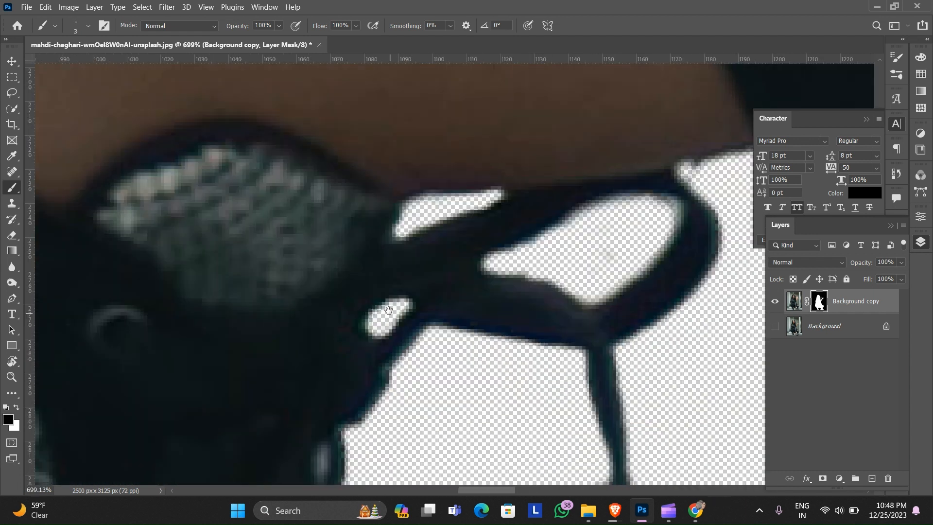
# - Enlarge the brush and mask out the background patch along the inner edge of the hanging lace
pyautogui.scroll(-6, 568, 272)
pyautogui.scroll(6, 578, 389)
pyautogui.press(']')
pyautogui.press(']')
pyautogui.moveTo(590, 391)
pyautogui.mouseDown()
pyautogui.moveTo(591, 359)
pyautogui.moveTo(580, 341)
pyautogui.moveTo(591, 356)
pyautogui.mouseUp()
pyautogui.scroll(5, 588, 370)
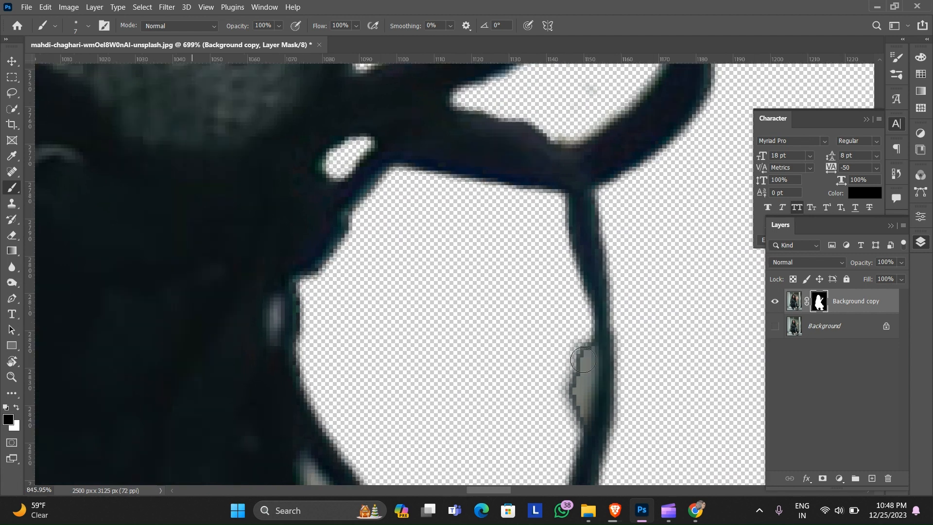
pyautogui.press(']')
pyautogui.press(']')
pyautogui.moveTo(583, 445)
pyautogui.mouseDown()
pyautogui.moveTo(552, 355)
pyautogui.moveTo(586, 384)
pyautogui.mouseUp()
# - Mask out the remaining background gaps between the lower laces of the rear shoe with a 5 px brush
pyautogui.scroll(-4, 578, 368)
pyautogui.scroll(-6, 557, 367)
pyautogui.moveTo(459, 362)
pyautogui.mouseDown()
pyautogui.moveTo(462, 426)
pyautogui.moveTo(489, 465)
pyautogui.moveTo(476, 369)
pyautogui.moveTo(482, 419)
pyautogui.mouseUp()
pyautogui.moveTo(460, 332); pyautogui.dragTo(477, 369)
pyautogui.scroll(4, 429, 387)
pyautogui.press('[')
pyautogui.moveTo(430, 386); pyautogui.dragTo(425, 272)
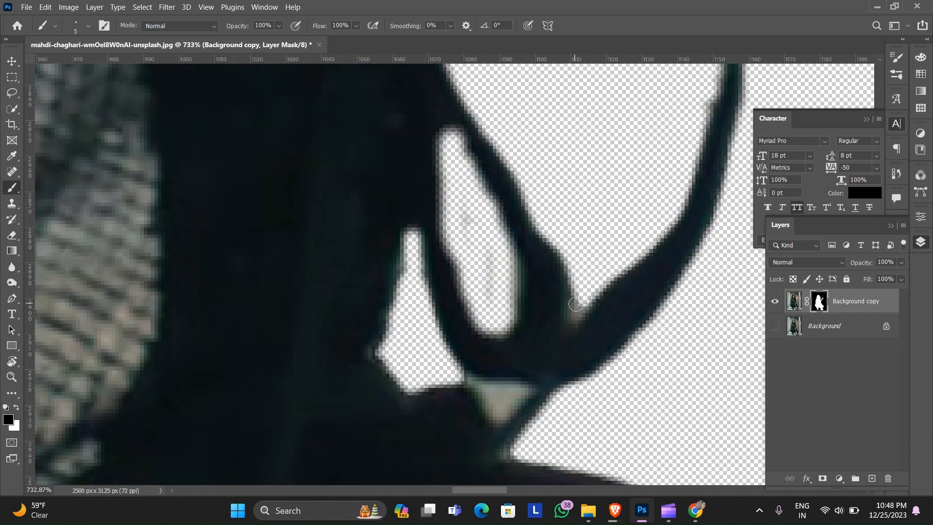
pyautogui.moveTo(513, 289); pyautogui.dragTo(509, 175)
pyautogui.scroll(5, 509, 175)
pyautogui.moveTo(445, 315)
pyautogui.mouseDown()
pyautogui.moveTo(521, 329)
pyautogui.moveTo(512, 392)
pyautogui.moveTo(536, 349)
pyautogui.mouseUp()
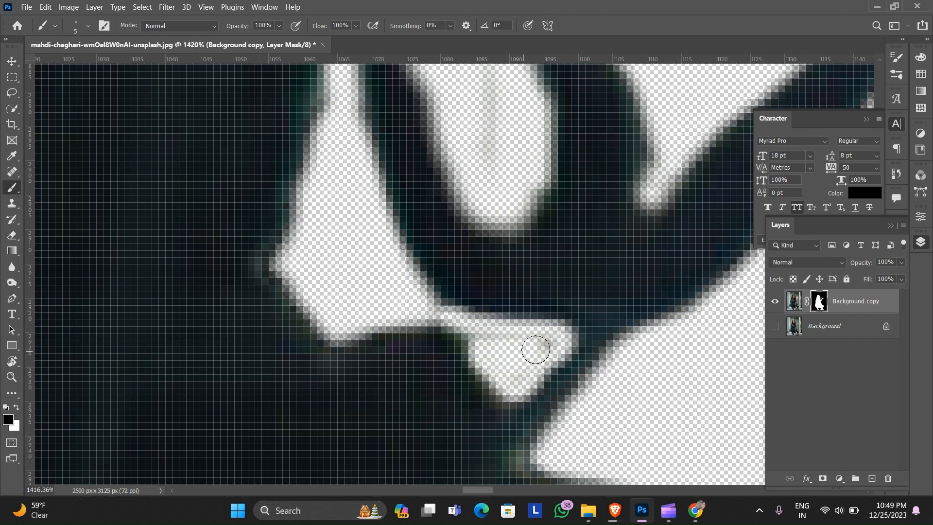
# - Start opening another image and go to the BACKGROUND folder on New Volume (D:)
pyautogui.scroll(-20, 502, 384)
pyautogui.scroll(-3, 500, 253)
pyautogui.scroll(1, 476, 259)
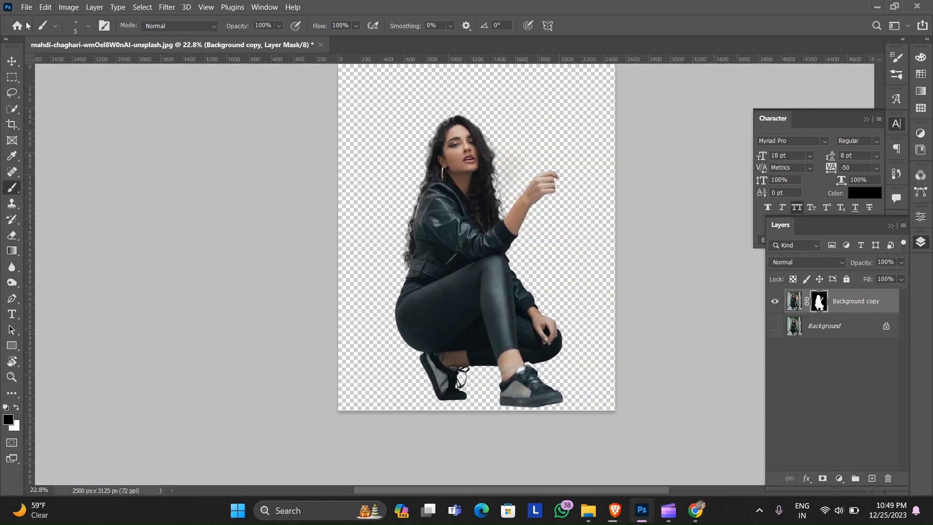
pyautogui.click(26, 7)
pyautogui.click(38, 30)
pyautogui.click(61, 332)
pyautogui.doubleClick(142, 102)
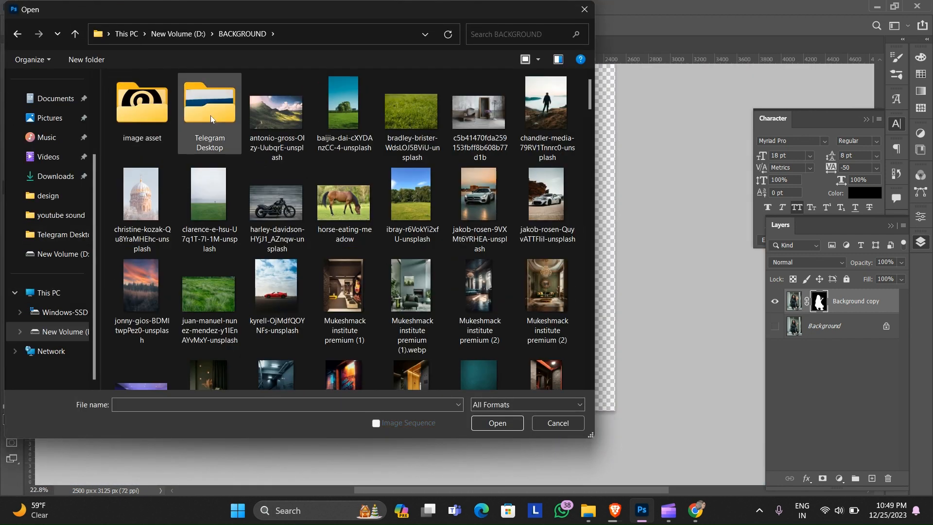
# - Browse the background images and open IMG_5227 from the Telegram Desktop folder
pyautogui.scroll(-15, 235, 153)
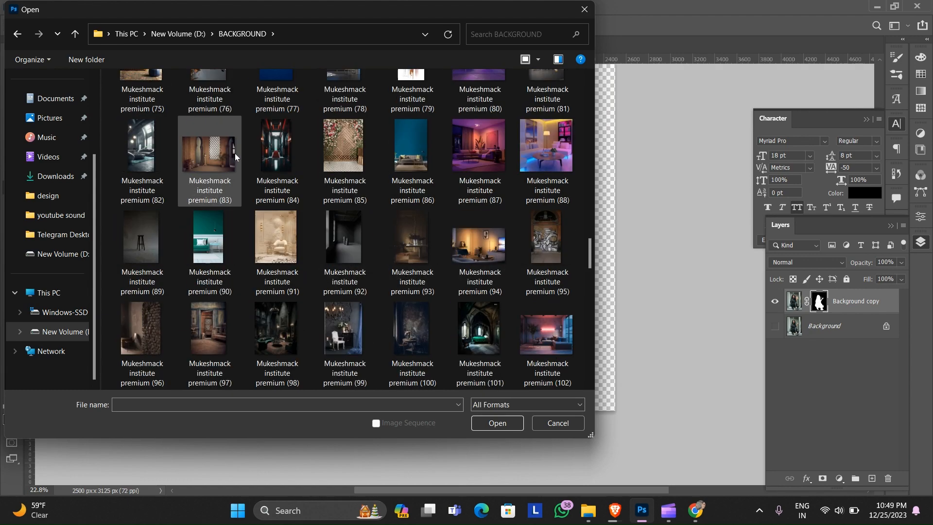
pyautogui.scroll(-15, 235, 153)
pyautogui.scroll(20, 235, 153)
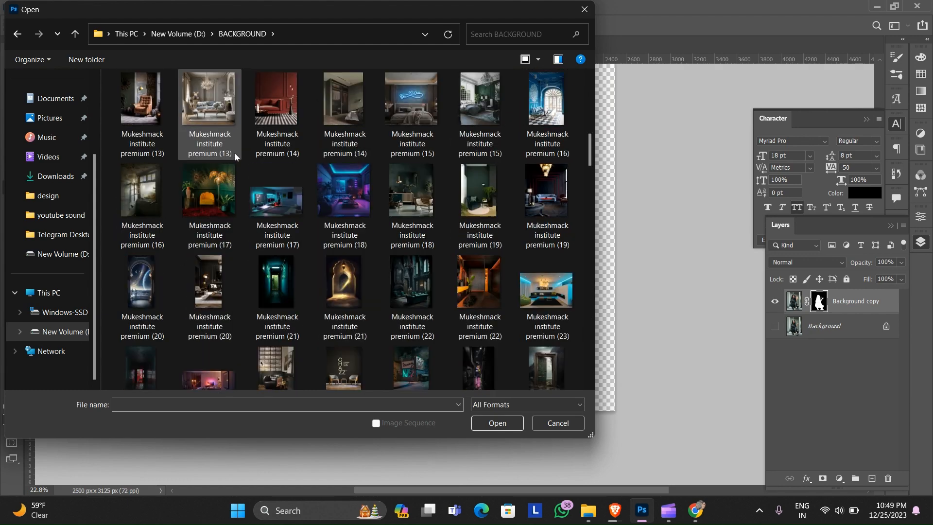
pyautogui.scroll(10, 235, 153)
pyautogui.doubleClick(216, 106)
pyautogui.scroll(-5, 234, 133)
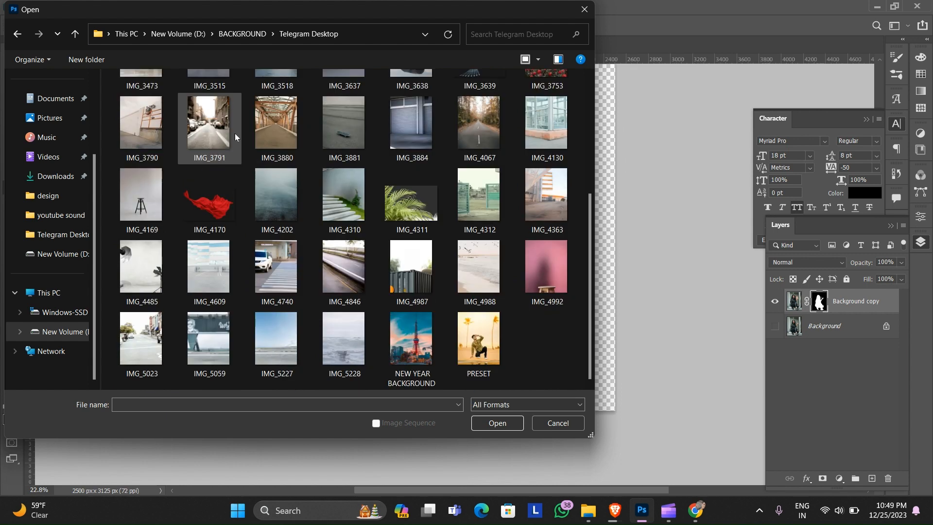
pyautogui.doubleClick(284, 330)
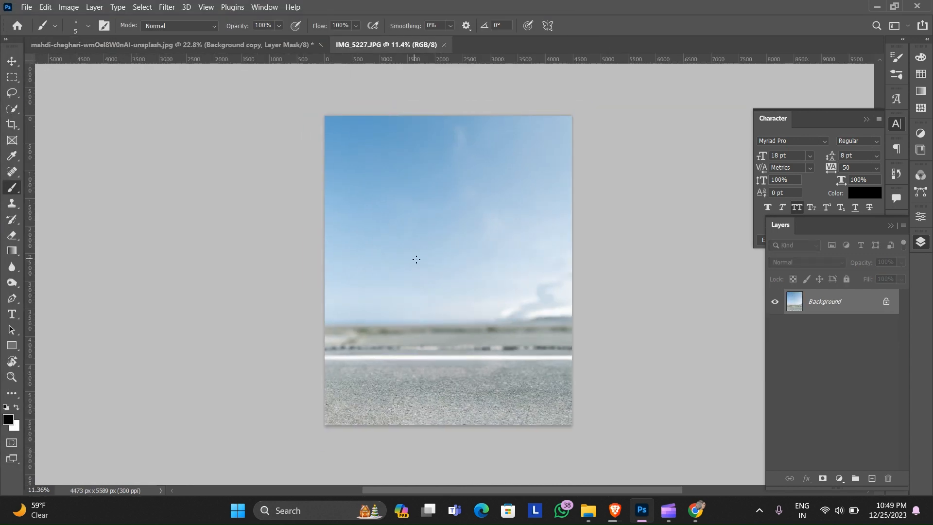
# - Convert the sky-and-road photo to a normal layer, bring it into the woman's document and make it a smart object
pyautogui.press('v')
pyautogui.moveTo(400, 195); pyautogui.dragTo(406, 202)
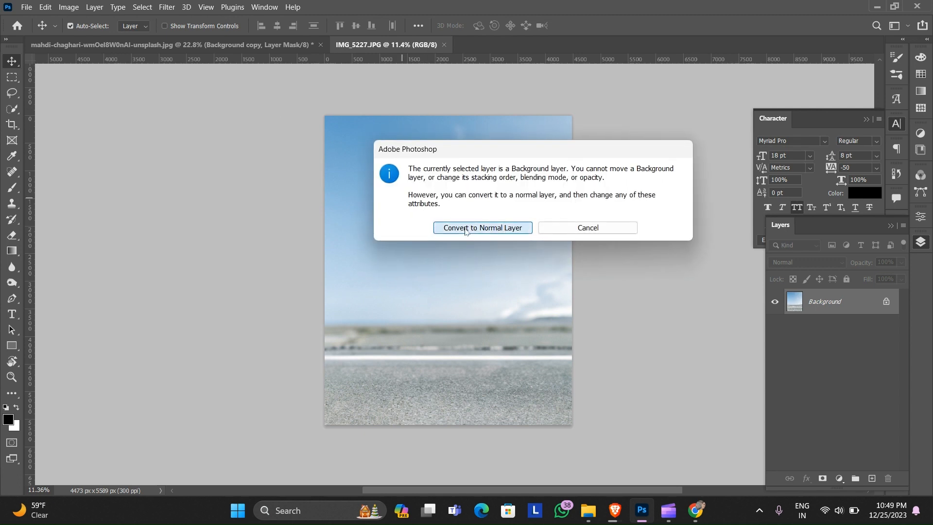
pyautogui.click(465, 228)
pyautogui.moveTo(498, 293); pyautogui.dragTo(424, 270)
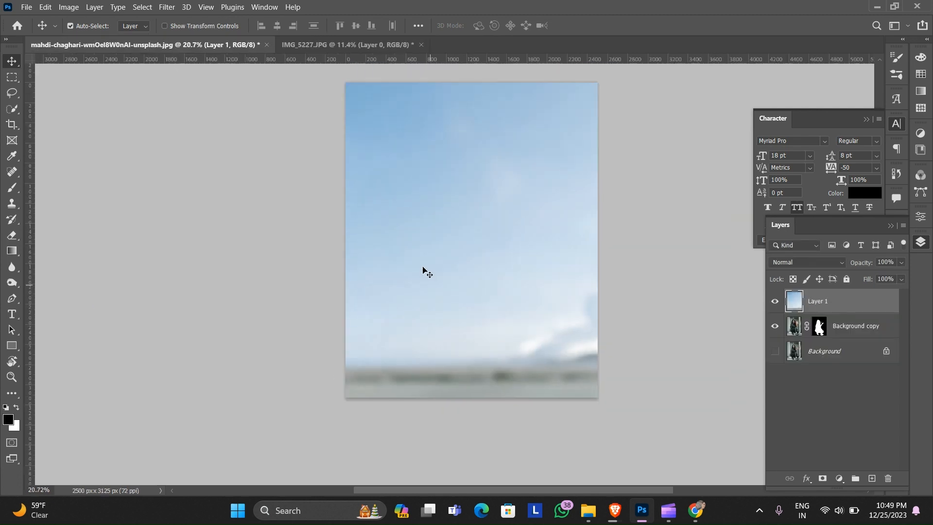
pyautogui.rightClick(864, 305)
pyautogui.click(748, 173)
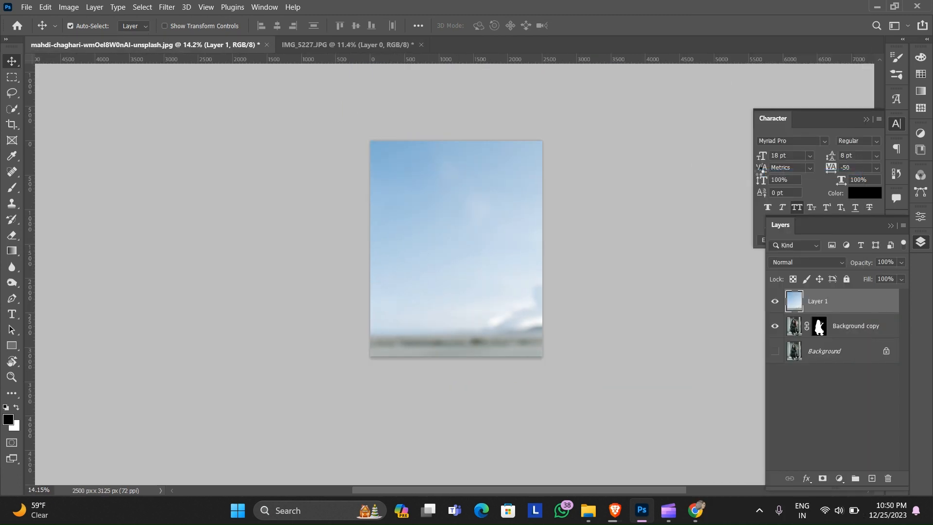
# - Scale the sky-and-road layer to about 61.88% and centre it so it covers the whole canvas
pyautogui.hotkey('ctrl', 't')
pyautogui.moveTo(578, 267); pyautogui.dragTo(421, 267)
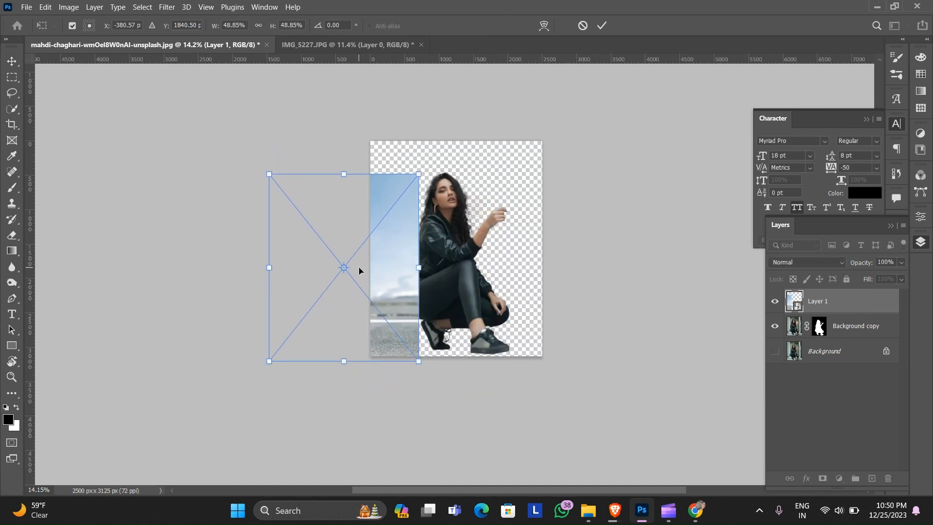
pyautogui.moveTo(359, 271); pyautogui.dragTo(460, 238)
pyautogui.moveTo(521, 329); pyautogui.dragTo(562, 380)
pyautogui.moveTo(528, 352); pyautogui.dragTo(519, 341)
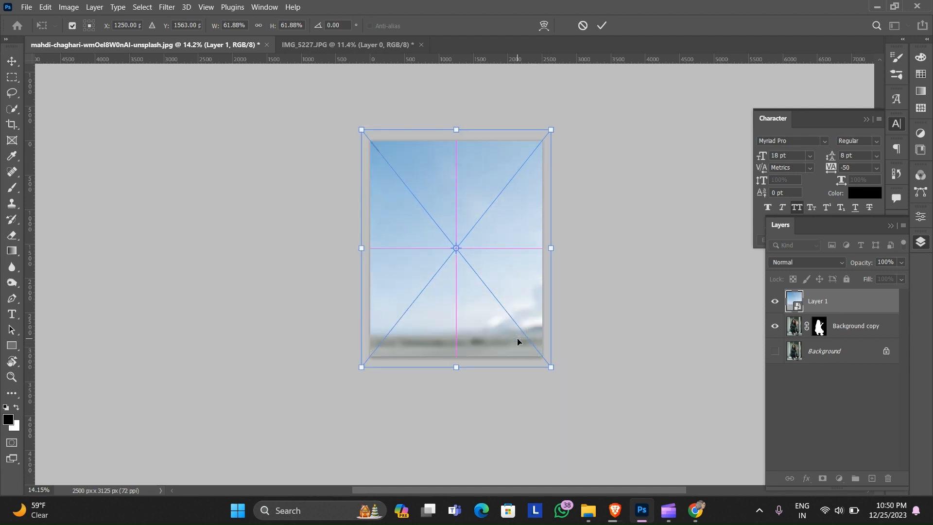
pyautogui.click(602, 26)
# - Place the cutout woman's layer above the sky-and-road layer and shift the background slightly upward
pyautogui.moveTo(855, 328); pyautogui.dragTo(850, 297)
pyautogui.scroll(-3, 459, 294)
pyautogui.moveTo(515, 335); pyautogui.dragTo(514, 326)
pyautogui.scroll(4, 488, 221)
# - Shrink the sky-and-road layer to about 2502 × 3126 px so it fits the canvas edges
pyautogui.hotkey('ctrl', 't')
pyautogui.moveTo(544, 133); pyautogui.dragTo(535, 147)
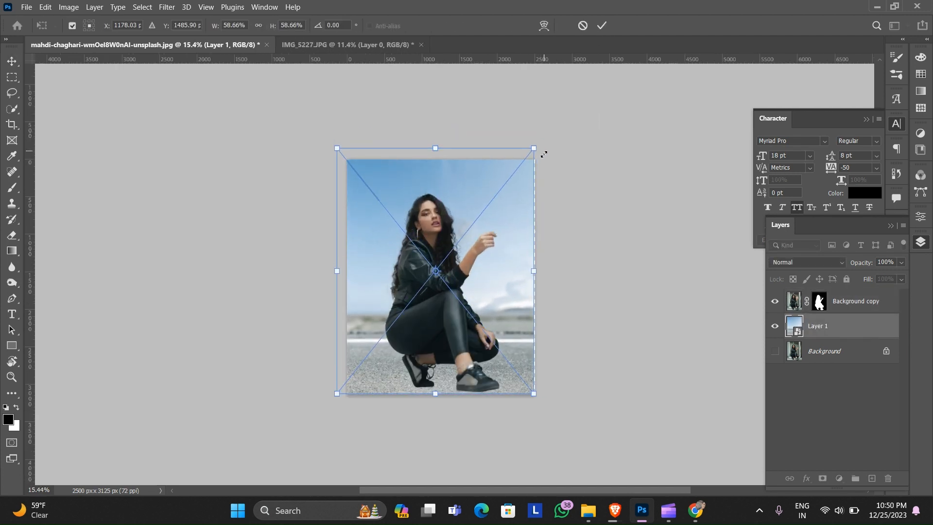
pyautogui.moveTo(512, 204); pyautogui.dragTo(522, 216)
pyautogui.moveTo(542, 405); pyautogui.dragTo(532, 394)
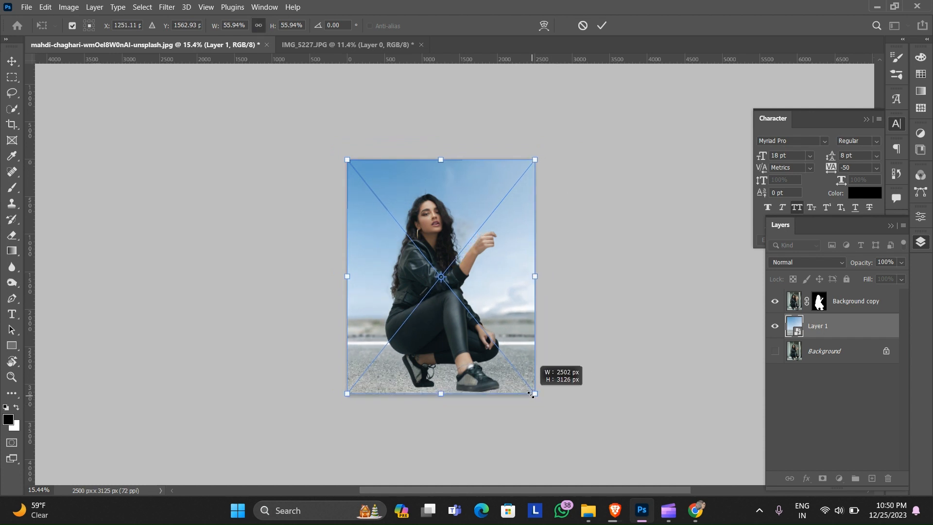
pyautogui.click(606, 30)
# - Scale the cutout woman to 75% and place her on the road in the lower middle of the picture
pyautogui.scroll(2, 468, 219)
pyautogui.scroll(-1, 469, 219)
pyautogui.click(846, 301)
pyautogui.hotkey('ctrl', 't')
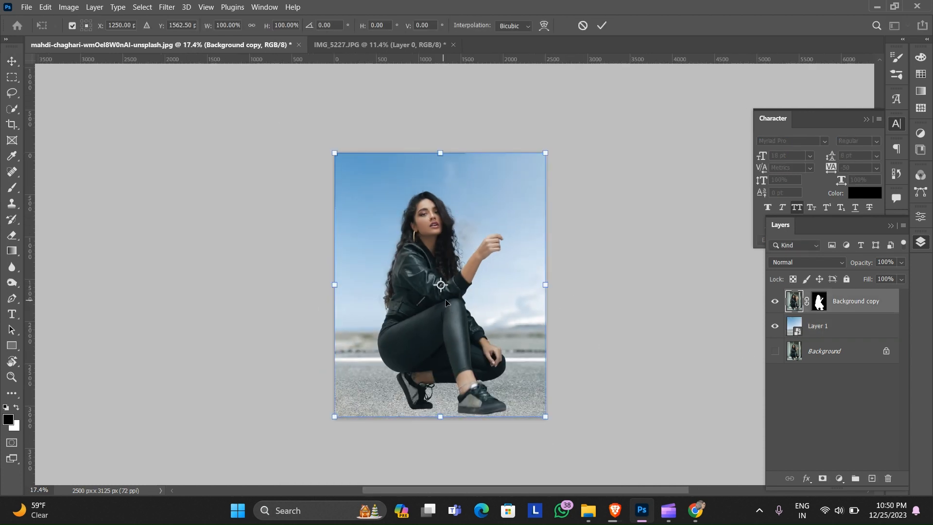
pyautogui.moveTo(542, 284); pyautogui.dragTo(489, 284)
pyautogui.moveTo(423, 298); pyautogui.dragTo(449, 325)
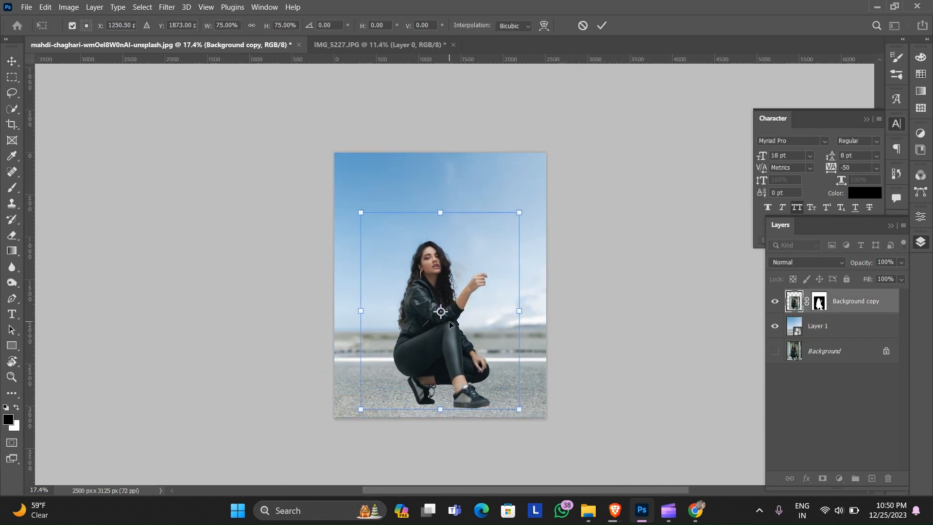
pyautogui.click(602, 26)
# - Enlarge the woman proportionally again and shift her slightly left so she fills more of the canvas
pyautogui.scroll(1, 459, 233)
pyautogui.scroll(-1, 459, 212)
pyautogui.hotkey('ctrl', 't')
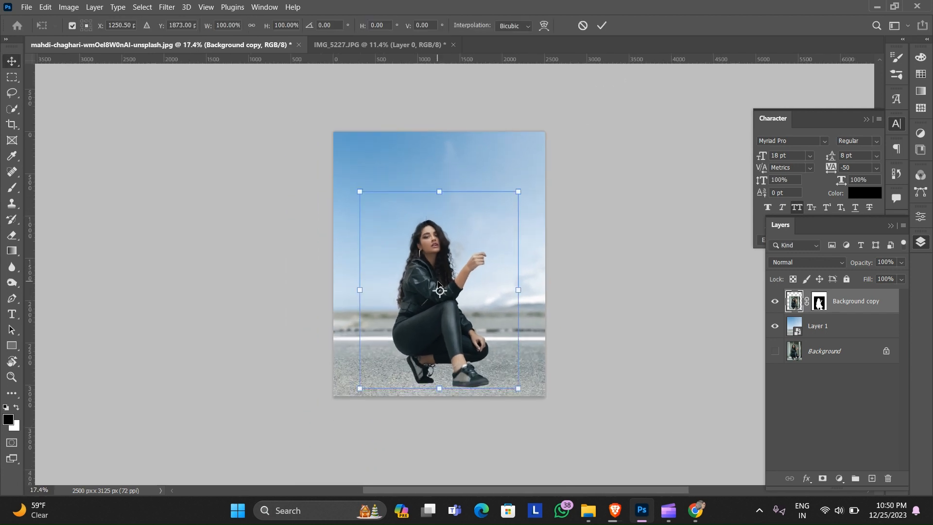
pyautogui.moveTo(520, 192); pyautogui.dragTo(552, 144)
pyautogui.moveTo(513, 219); pyautogui.dragTo(492, 219)
pyautogui.press('Return')
pyautogui.scroll(2, 554, 177)
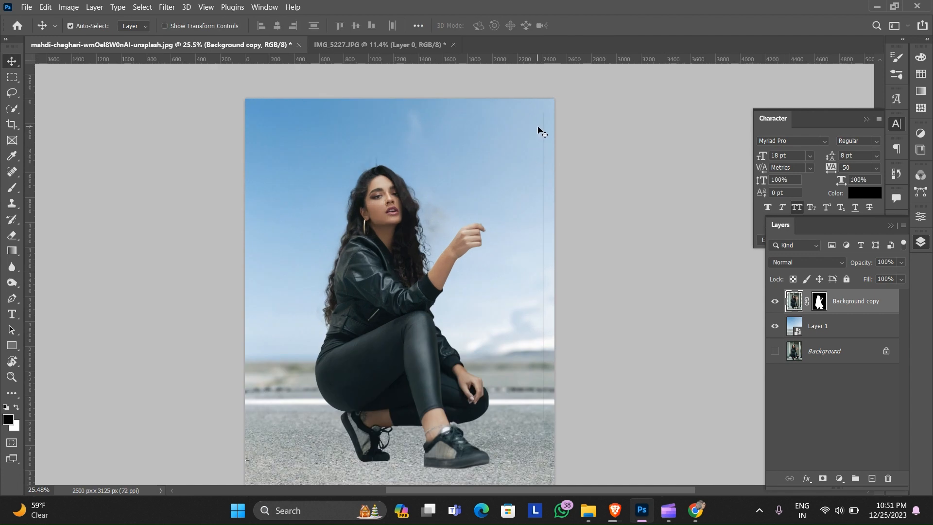
# - Paint out the thin vertical line near the canvas's right edge on the woman's layer mask with an 80 px brush
pyautogui.click(819, 302)
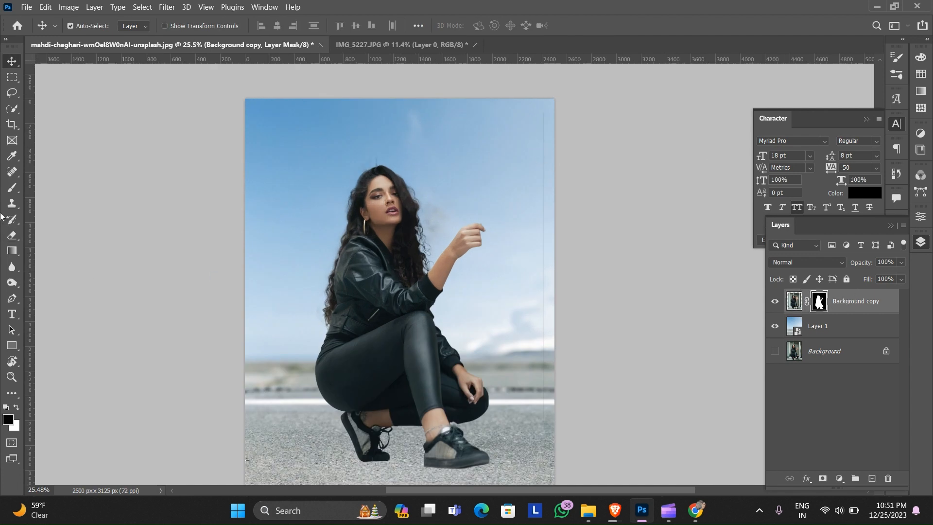
pyautogui.click(13, 191)
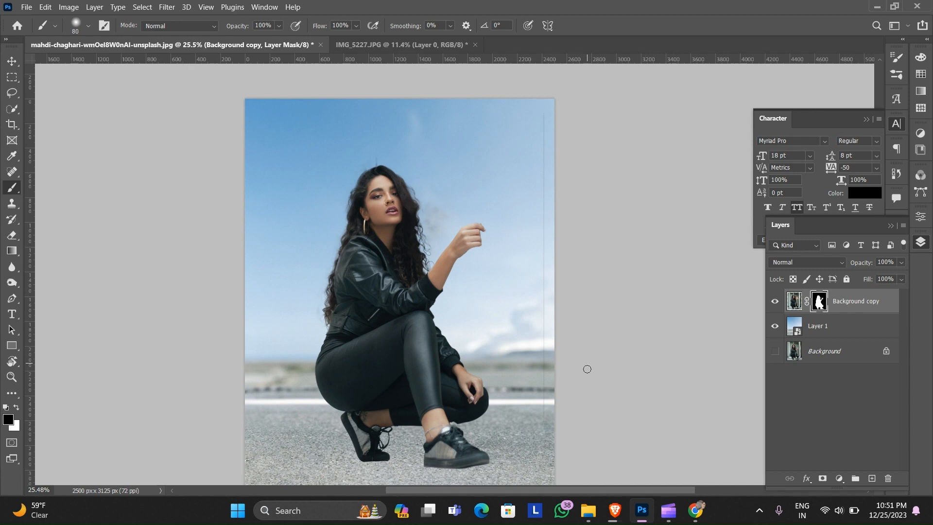
pyautogui.scroll(-5, 533, 367)
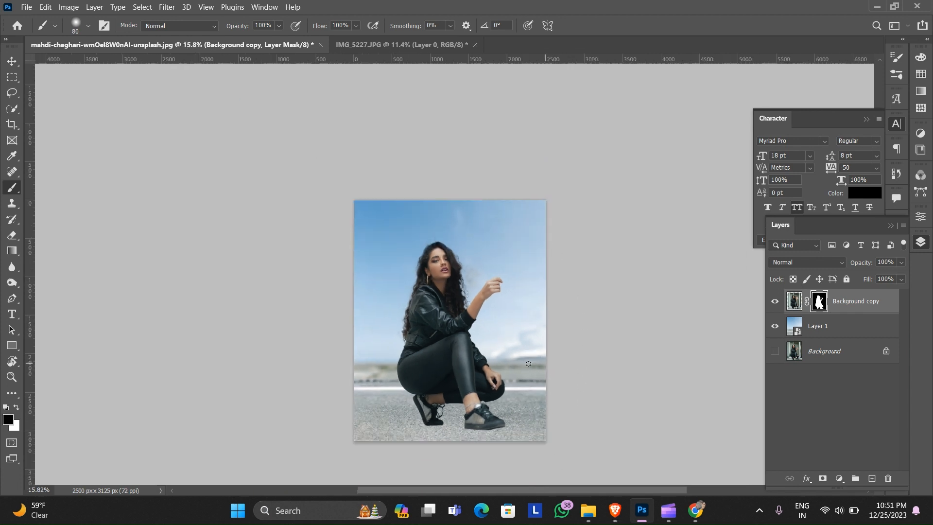
pyautogui.scroll(3, 505, 357)
pyautogui.moveTo(504, 307); pyautogui.dragTo(501, 276)
# - Add an empty layer between the woman and the sky-and-road background for her shadow
pyautogui.press('v')
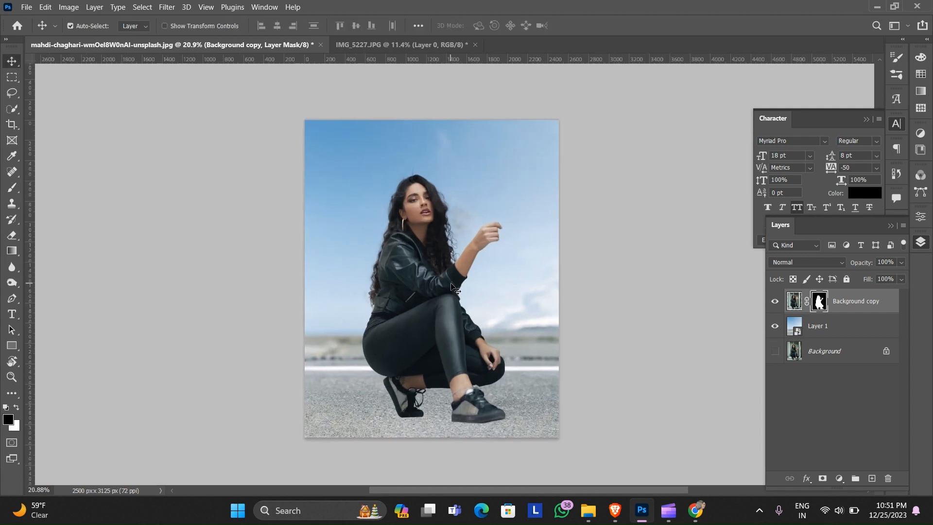
pyautogui.click(858, 322)
pyautogui.click(872, 480)
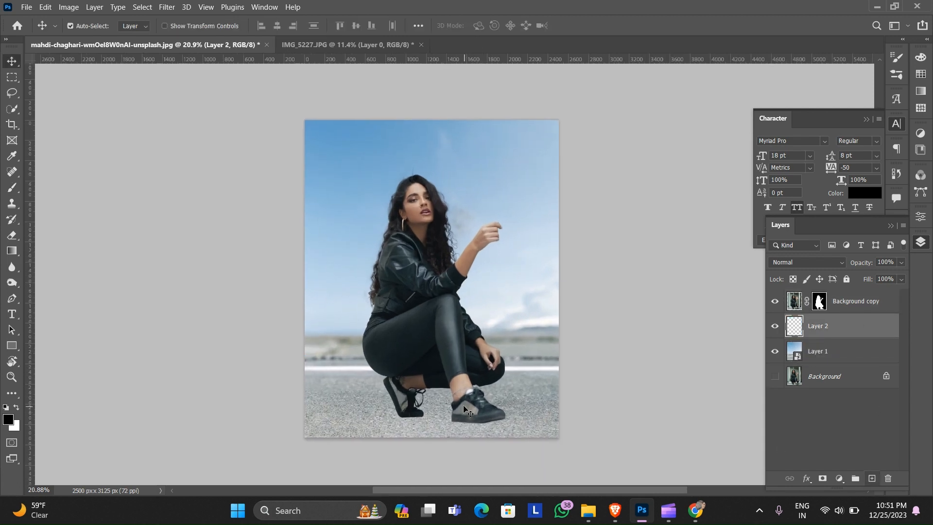
# - Flatten the 80 px Soft Round brush tip into a thin horizontal ellipse and set its angle to 0°
pyautogui.scroll(3, 467, 408)
pyautogui.press('b')
pyautogui.scroll(1, 421, 307)
pyautogui.rightClick(422, 307)
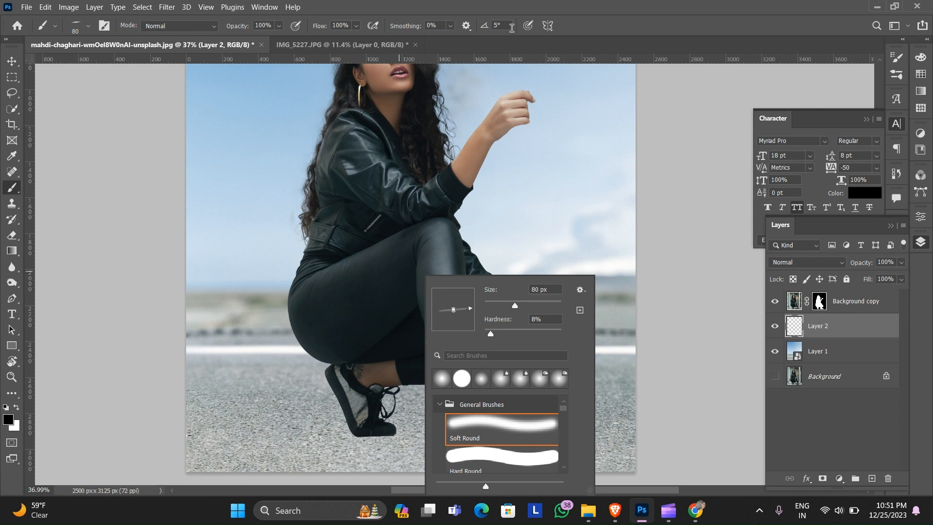
pyautogui.click(506, 25)
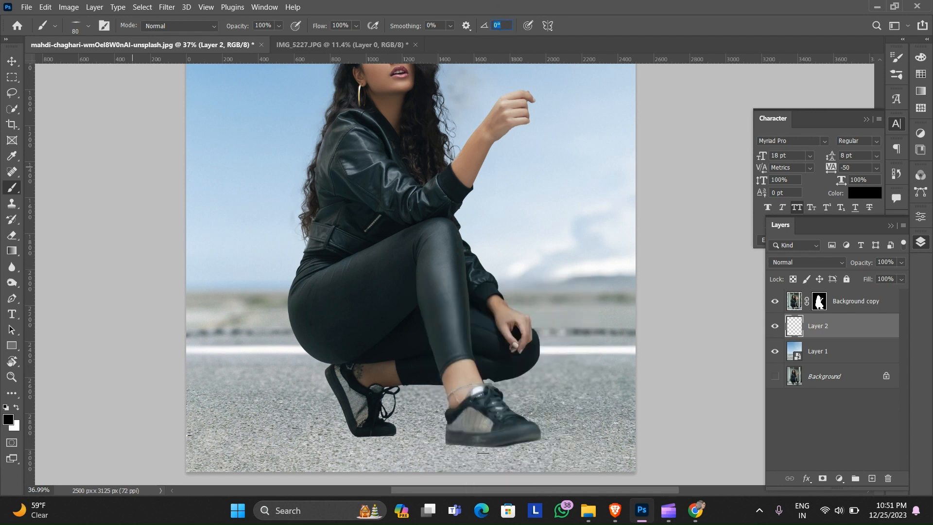
pyautogui.moveTo(483, 453); pyautogui.dragTo(483, 435)
pyautogui.click(481, 198)
# - Enlarge the flattened brush to 900 px and try a shadow dab beneath the front shoe
pyautogui.scroll(5, 481, 336)
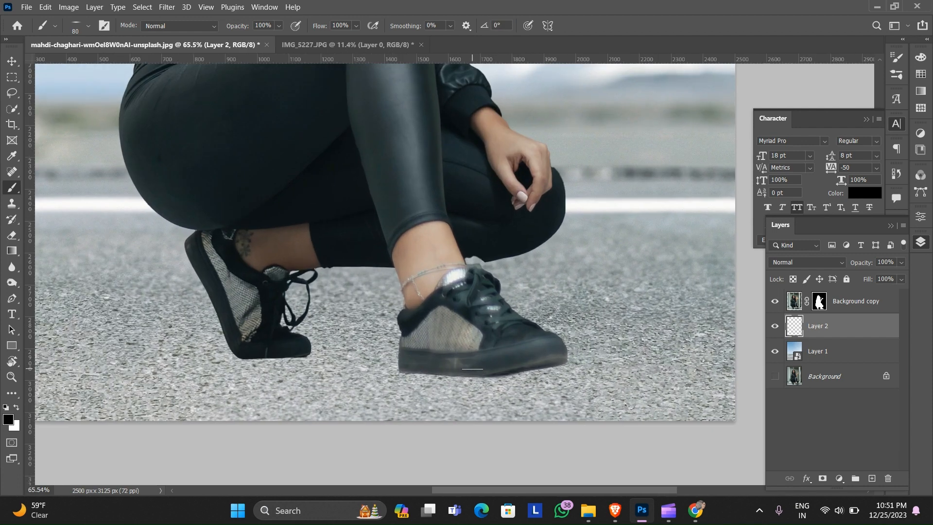
pyautogui.press(']')
pyautogui.press(']')
pyautogui.press(']')
pyautogui.press(']')
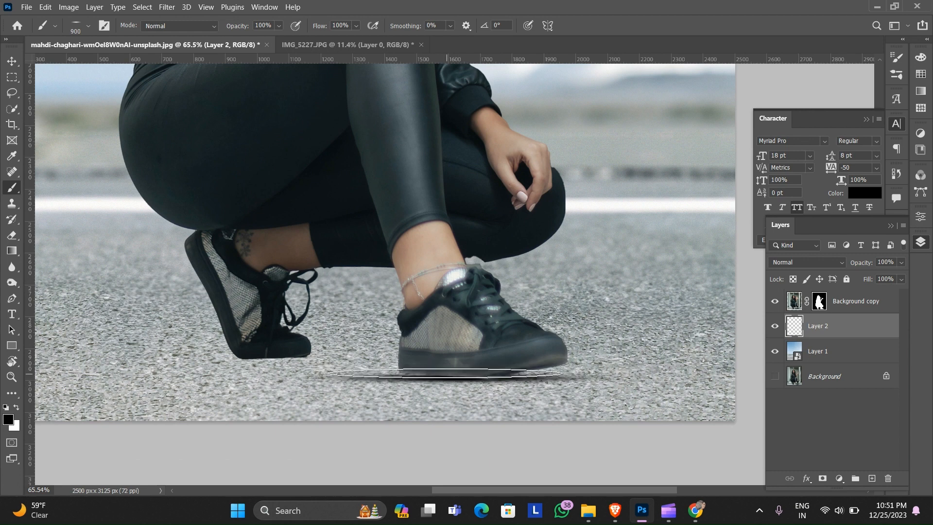
# - Flatten the 900 px brush tip further, reset its angle to 0° and set the flow to 75%
pyautogui.rightClick(466, 375)
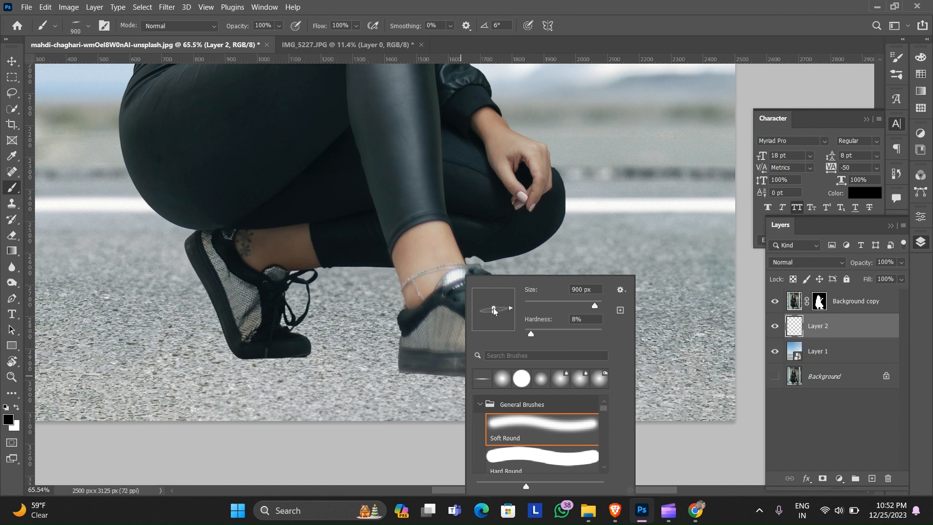
pyautogui.click(485, 26)
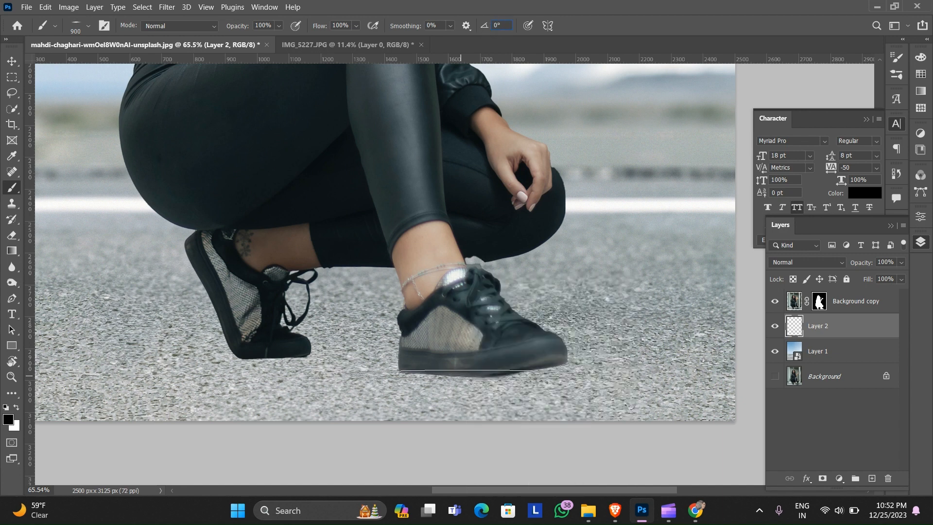
pyautogui.moveTo(317, 27); pyautogui.dragTo(305, 28)
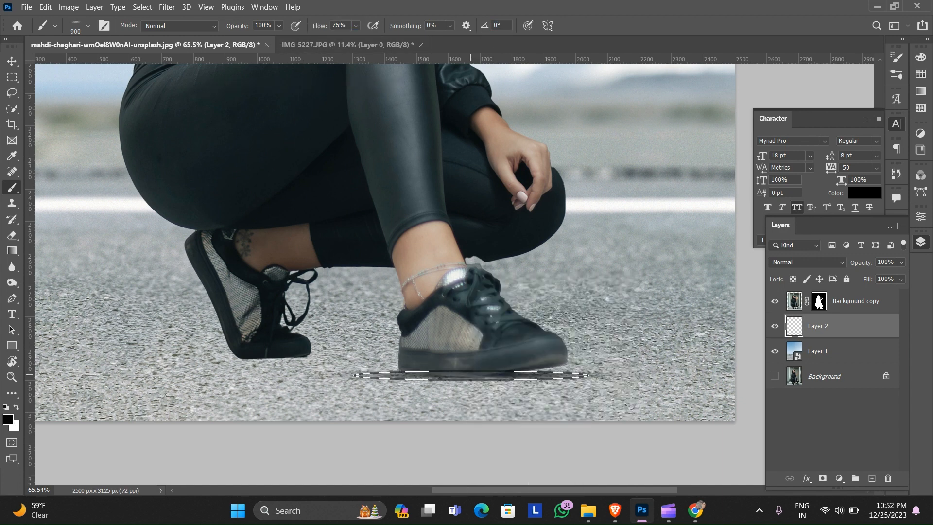
# - Stamp black contact shadow dabs beneath the shoes and undo the last two
pyautogui.scroll(-3, 263, 276)
pyautogui.scroll(4, 263, 277)
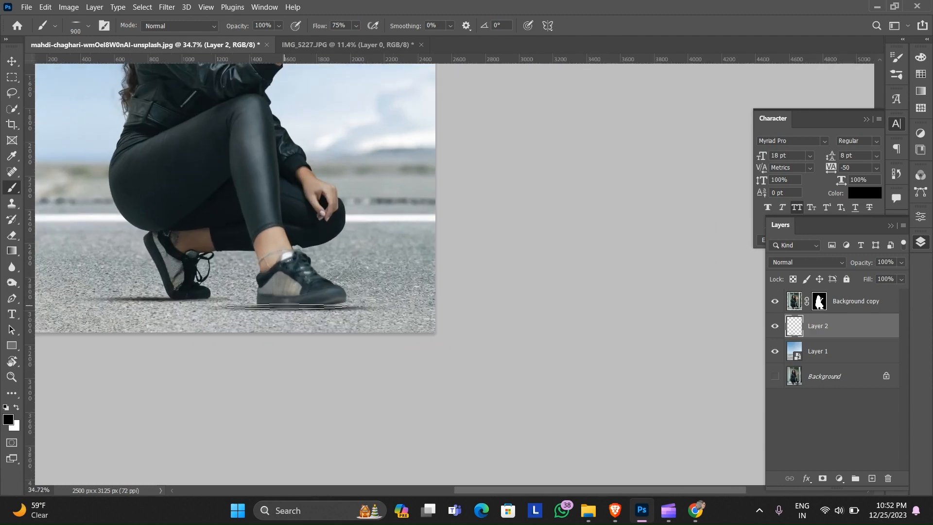
pyautogui.scroll(2, 320, 294)
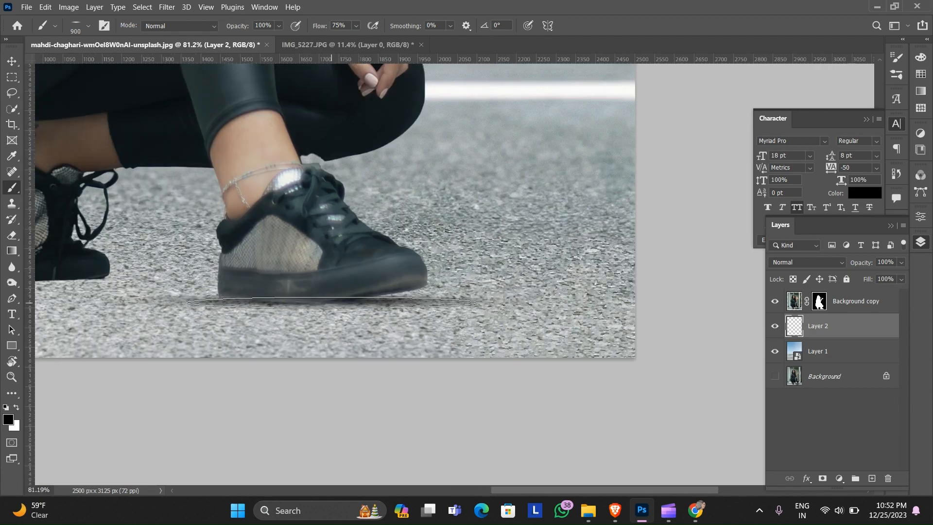
pyautogui.click(332, 300)
pyautogui.scroll(-1, 257, 297)
pyautogui.click(275, 302)
pyautogui.hotkey('ctrl', 'z')
pyautogui.hotkey('ctrl', 'z')
# - Darken the contact shadow along the front shoe's sole, using the flattened brush at 800 px and at 500 px
pyautogui.press('z')
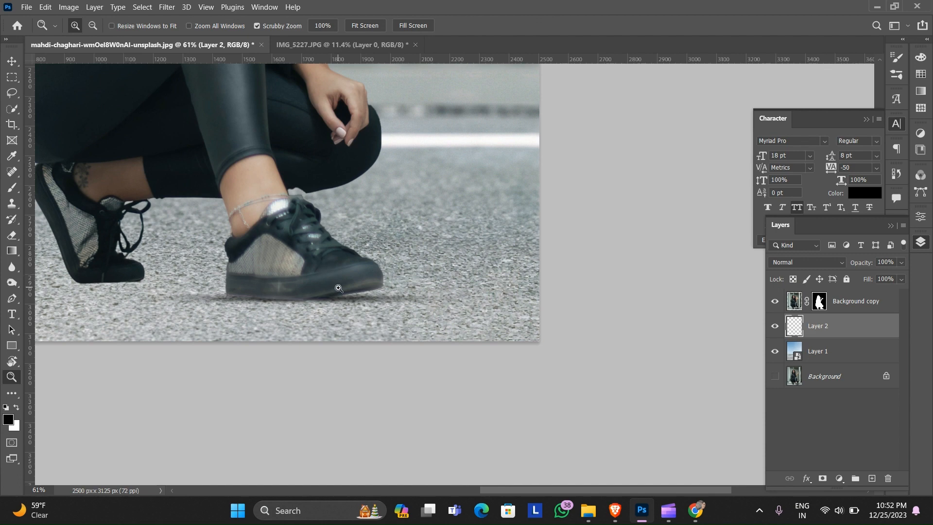
pyautogui.moveTo(339, 288); pyautogui.dragTo(379, 289)
pyautogui.press('b')
pyautogui.click(257, 314)
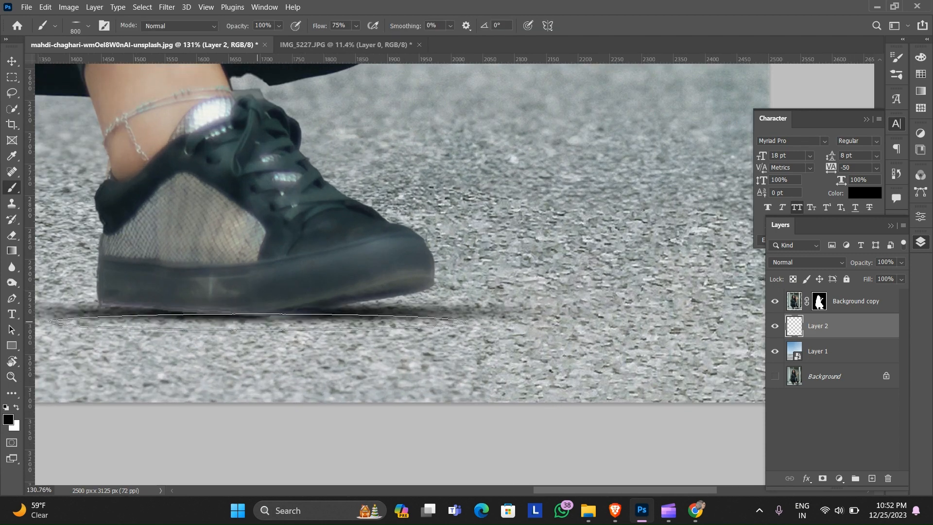
pyautogui.press('[')
pyautogui.press('[')
pyautogui.press('[')
pyautogui.scroll(-2, 312, 243)
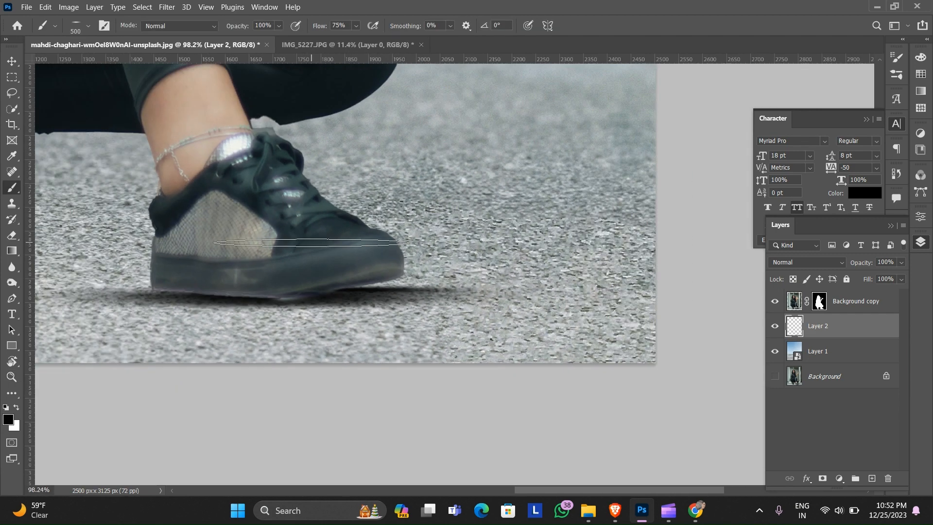
# - Enlarge the flattened brush to 700 px and stamp a contact shadow beneath the rear shoe
pyautogui.scroll(-2, 312, 243)
pyautogui.scroll(1, 272, 258)
pyautogui.scroll(2, 245, 271)
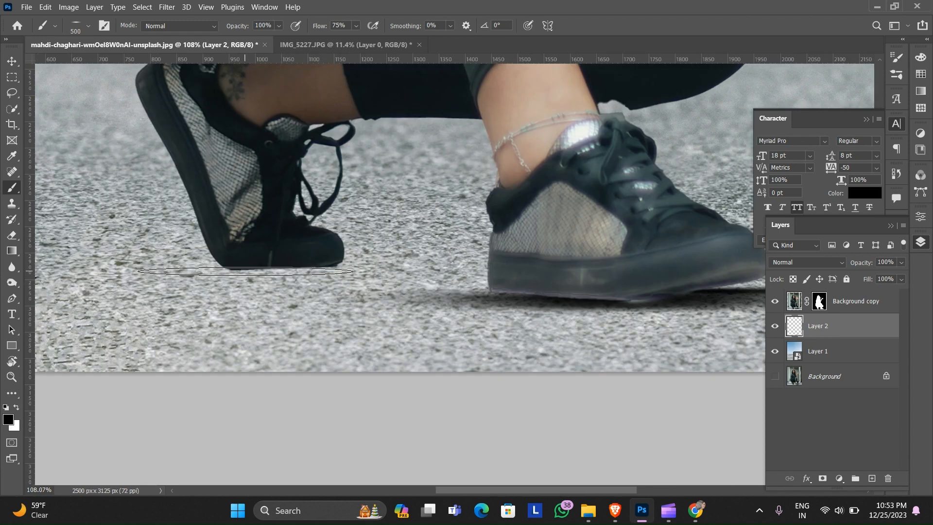
pyautogui.press(']')
pyautogui.press(']')
pyautogui.click(234, 271)
# - Set the shadow layer (Layer 2) to the Hard Light blend mode and lower its opacity to 92%
pyautogui.scroll(-10, 302, 256)
pyautogui.moveTo(317, 237); pyautogui.dragTo(357, 358)
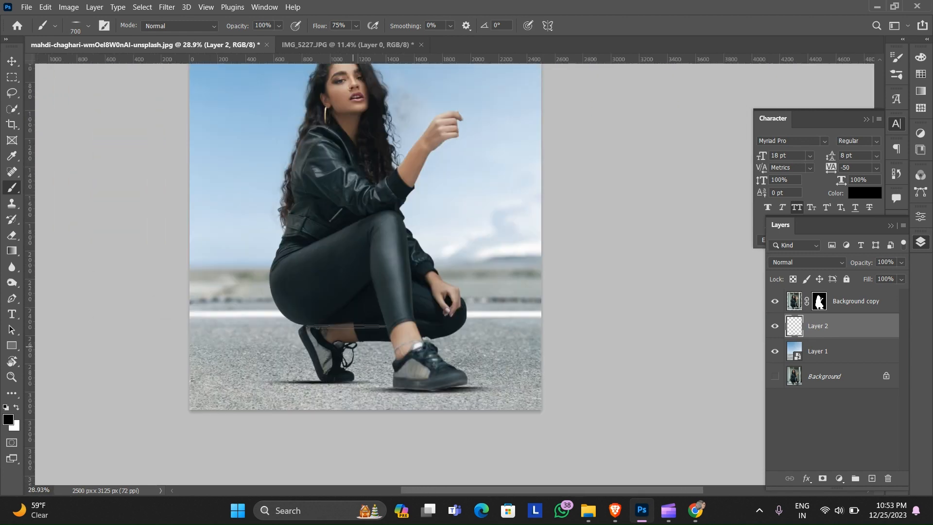
pyautogui.scroll(-2, 338, 243)
pyautogui.click(807, 262)
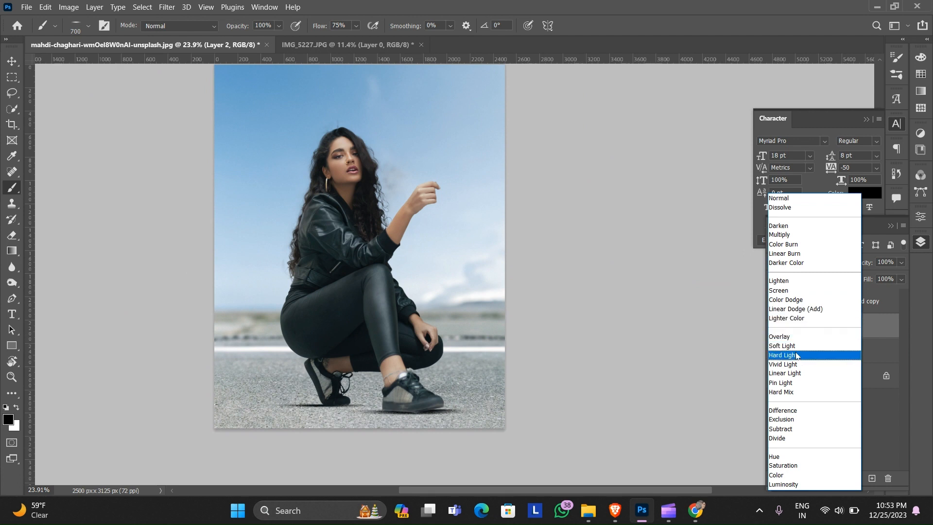
pyautogui.click(799, 355)
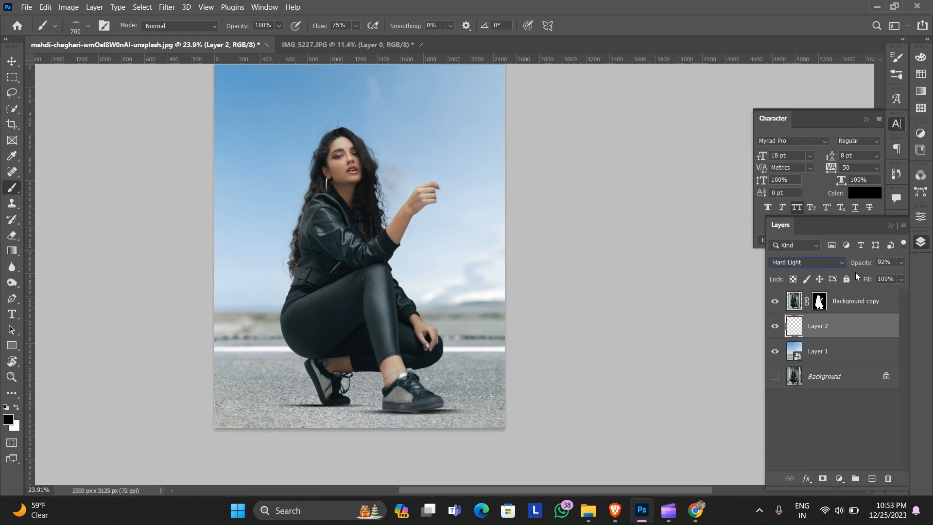
pyautogui.moveTo(431, 415); pyautogui.dragTo(415, 370)
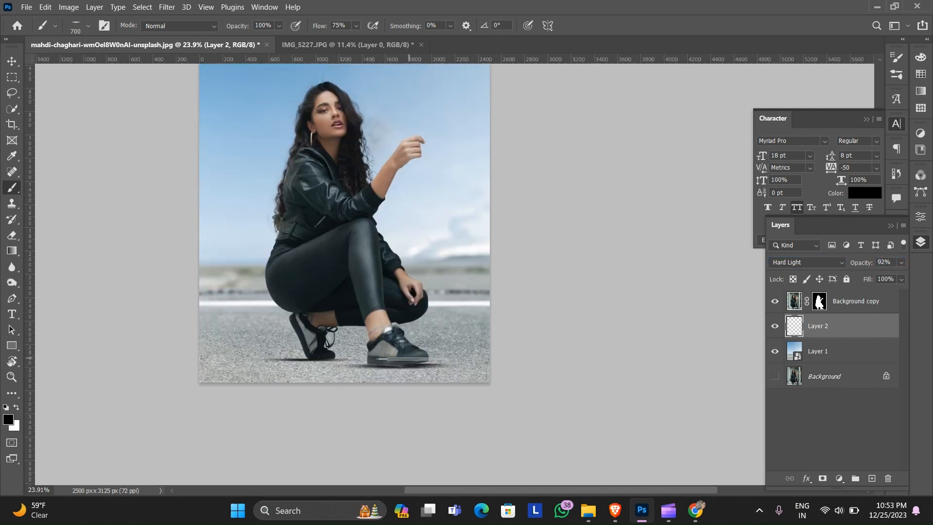
# - Switch to the Eraser tool and lower the hardness of its 800 px tip for a soft edge
pyautogui.scroll(3, 381, 332)
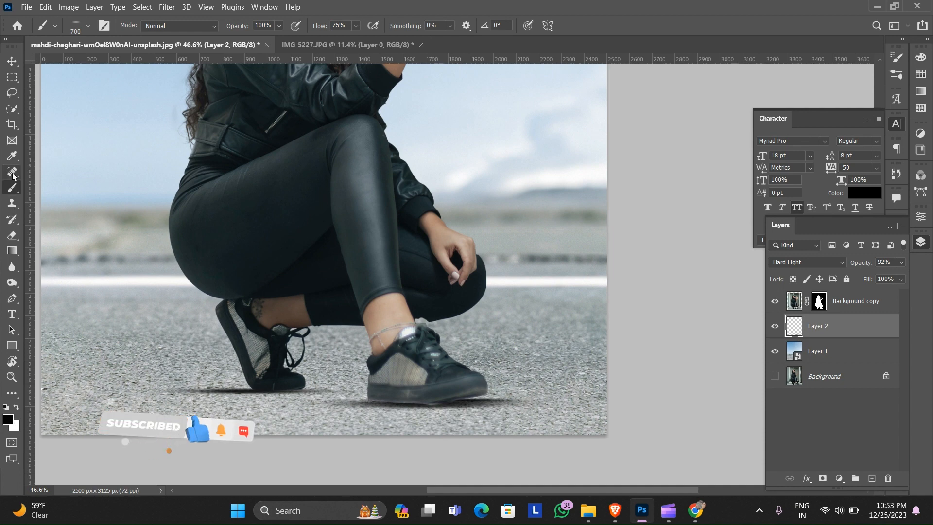
pyautogui.rightClick(13, 187)
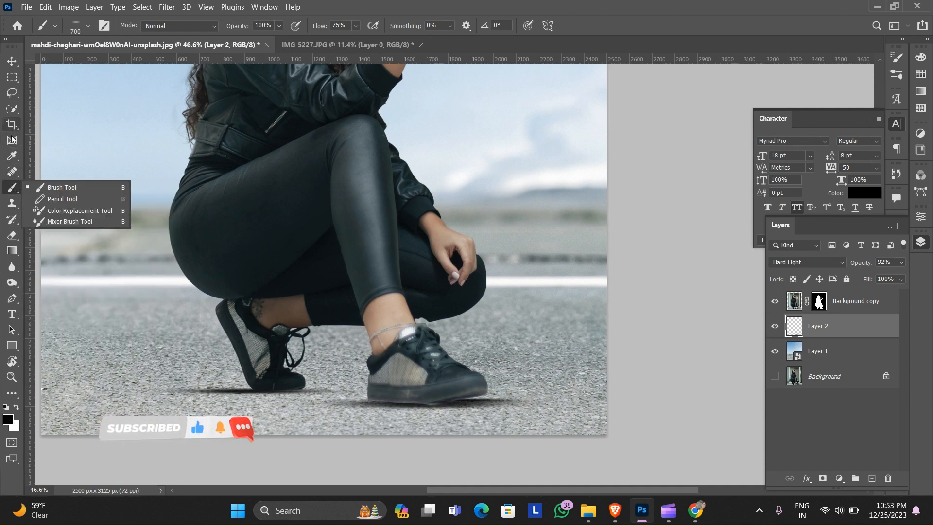
pyautogui.click(13, 170)
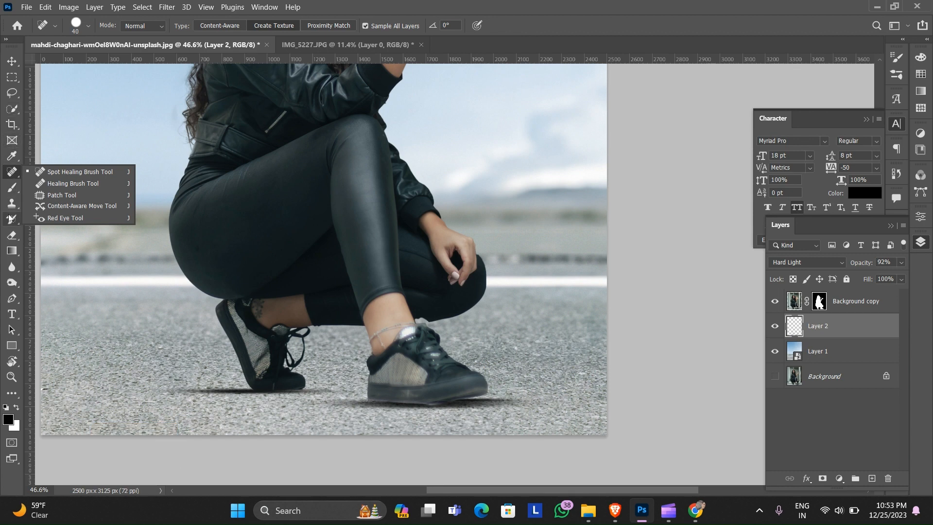
pyautogui.click(12, 235)
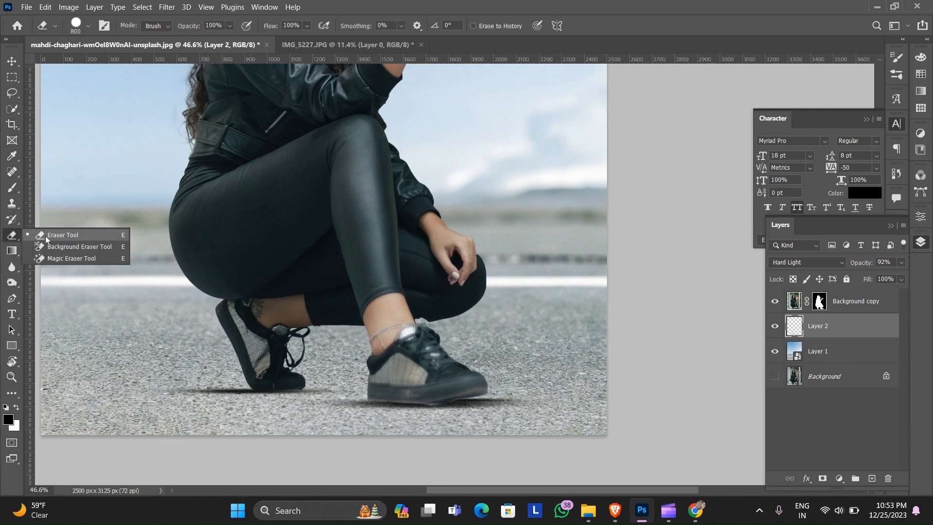
pyautogui.click(46, 239)
pyautogui.scroll(4, 611, 324)
pyautogui.moveTo(602, 322); pyautogui.dragTo(534, 226)
pyautogui.rightClick(534, 226)
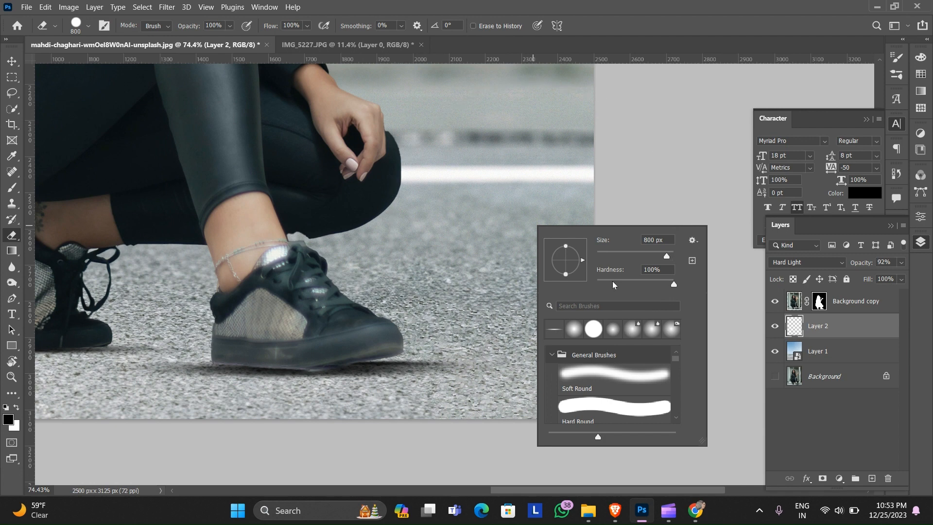
pyautogui.moveTo(631, 284); pyautogui.dragTo(596, 284)
pyautogui.click(486, 225)
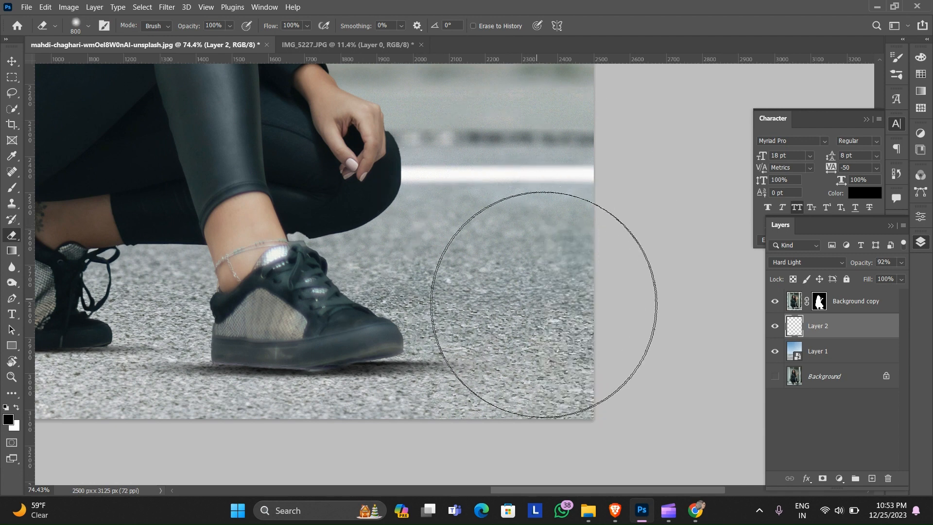
# - Shrink the soft eraser tip to 250 px over the area around the two shoes
pyautogui.scroll(2, 546, 313)
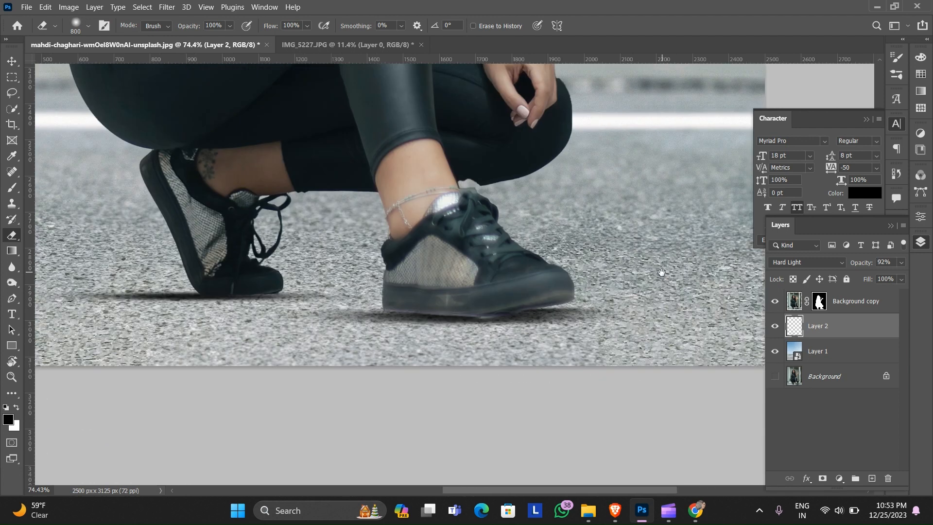
pyautogui.scroll(2, 366, 284)
pyautogui.press('[')
pyautogui.press('[')
pyautogui.press('[')
pyautogui.press('[')
pyautogui.press('[')
pyautogui.press('[')
pyautogui.press('[')
pyautogui.press('[')
pyautogui.press('[')
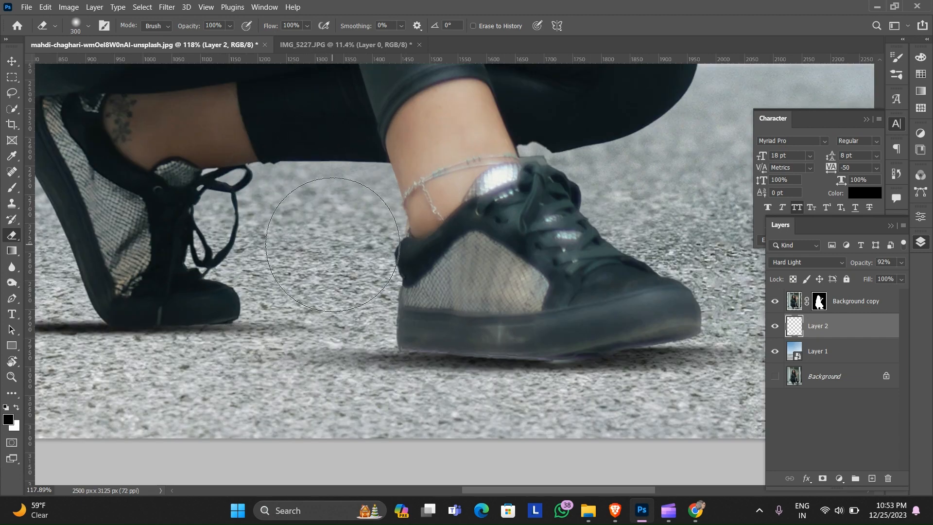
# - Examine the shoe shadows up close and against the whole composite, and switch to the Move tool
pyautogui.scroll(-6, 335, 239)
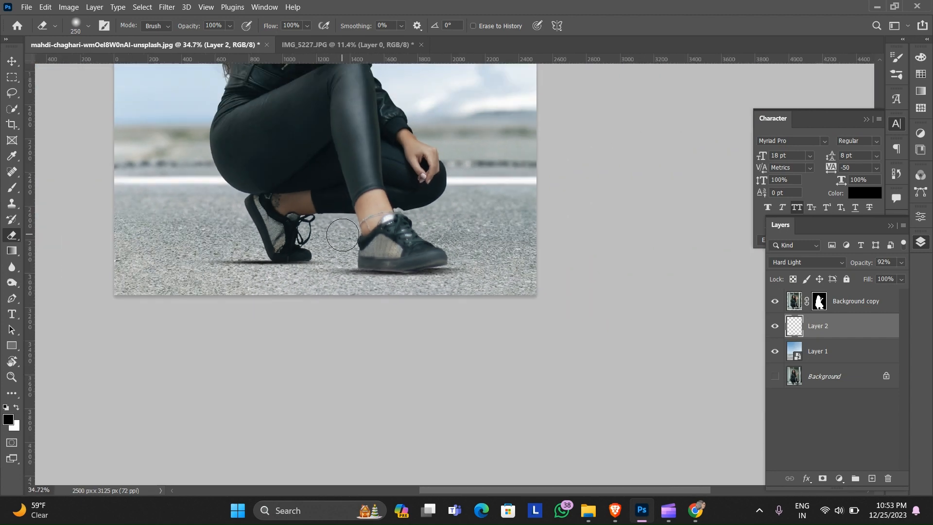
pyautogui.scroll(2, 342, 235)
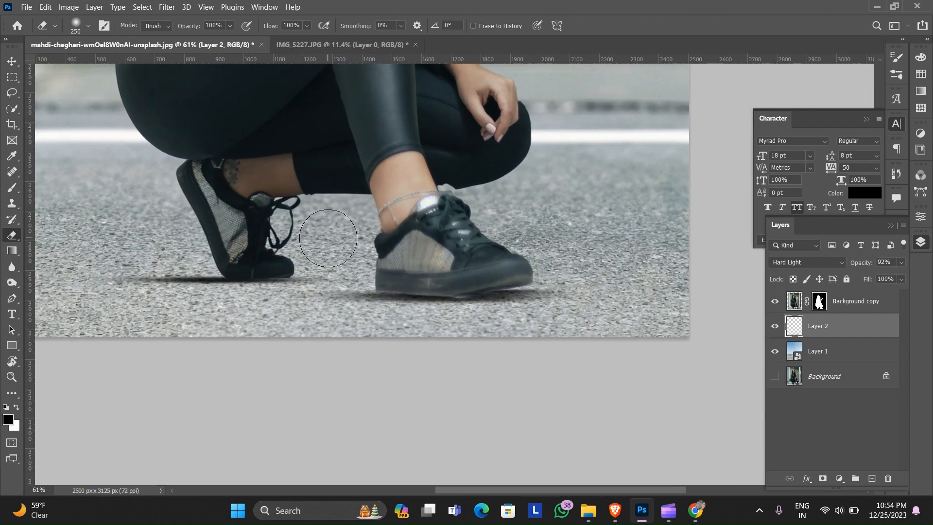
pyautogui.scroll(-3, 415, 229)
pyautogui.scroll(-2, 415, 229)
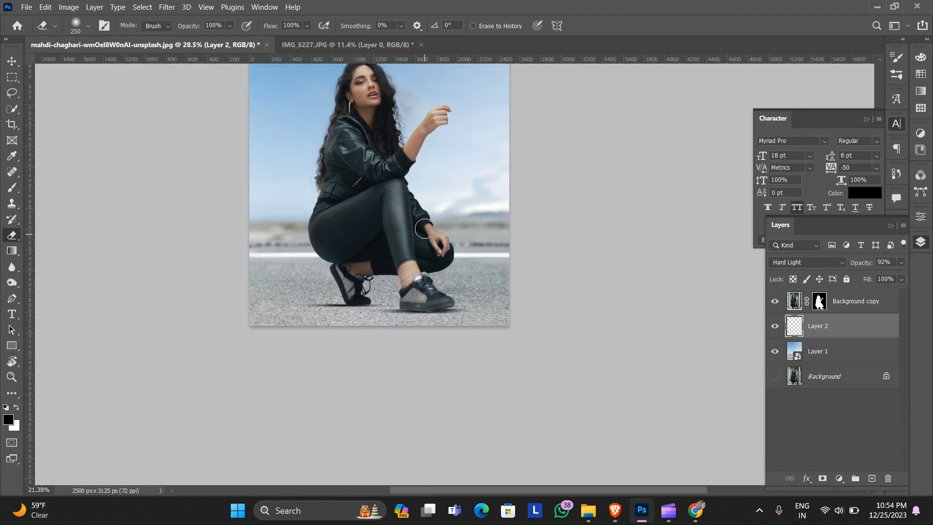
pyautogui.scroll(1, 406, 187)
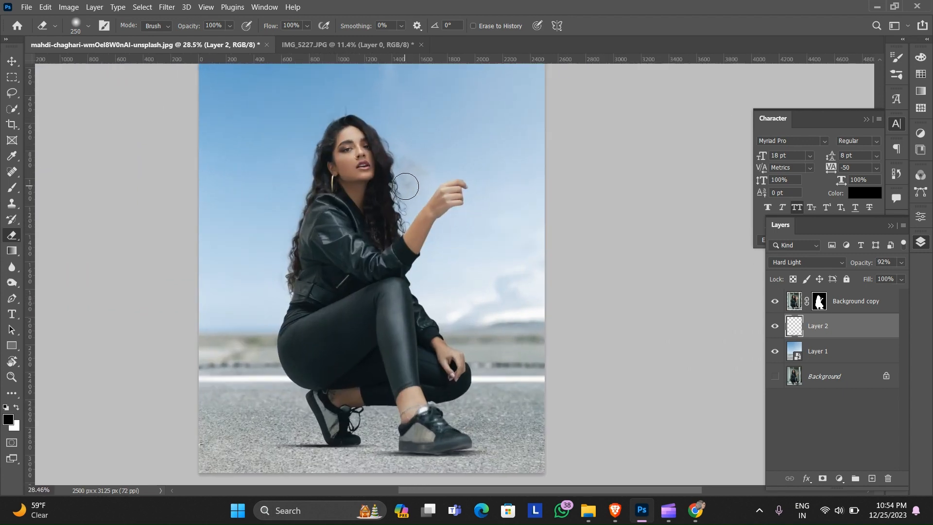
pyautogui.scroll(-2, 408, 180)
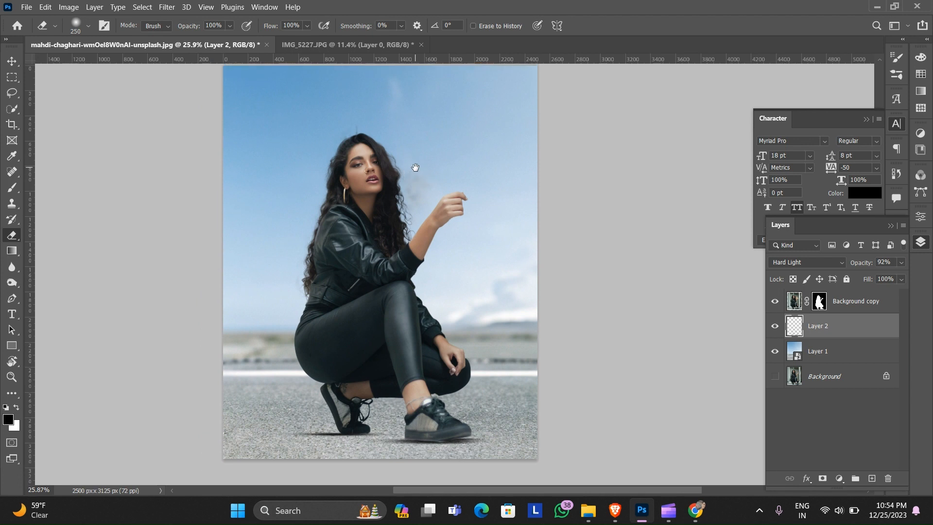
pyautogui.scroll(-2, 416, 164)
pyautogui.moveTo(415, 155)
pyautogui.mouseDown()
pyautogui.moveTo(415, 177)
pyautogui.moveTo(417, 165)
pyautogui.mouseUp()
pyautogui.scroll(2, 415, 177)
pyautogui.press('v')
pyautogui.scroll(-2, 414, 178)
pyautogui.scroll(1, 417, 164)
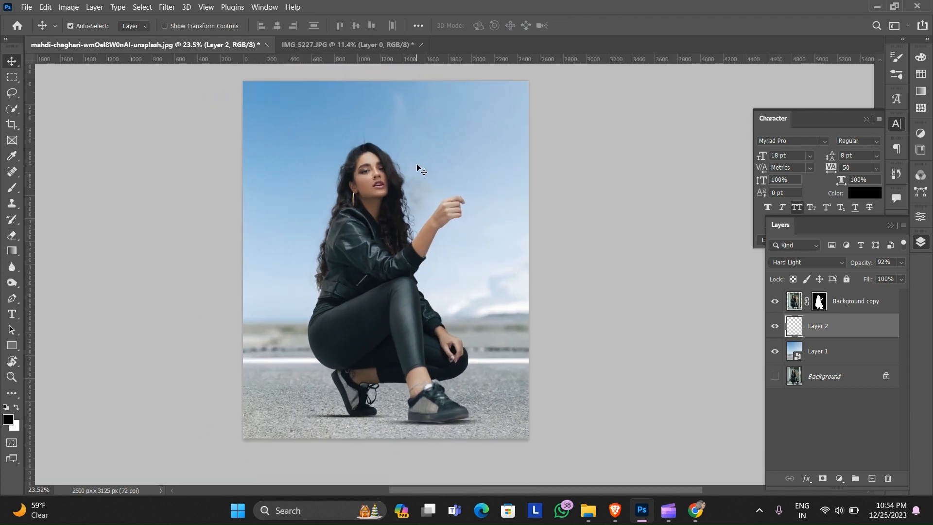
# - Add a Curves adjustment above the woman's layer (Background copy) and clip it to that layer
pyautogui.click(855, 306)
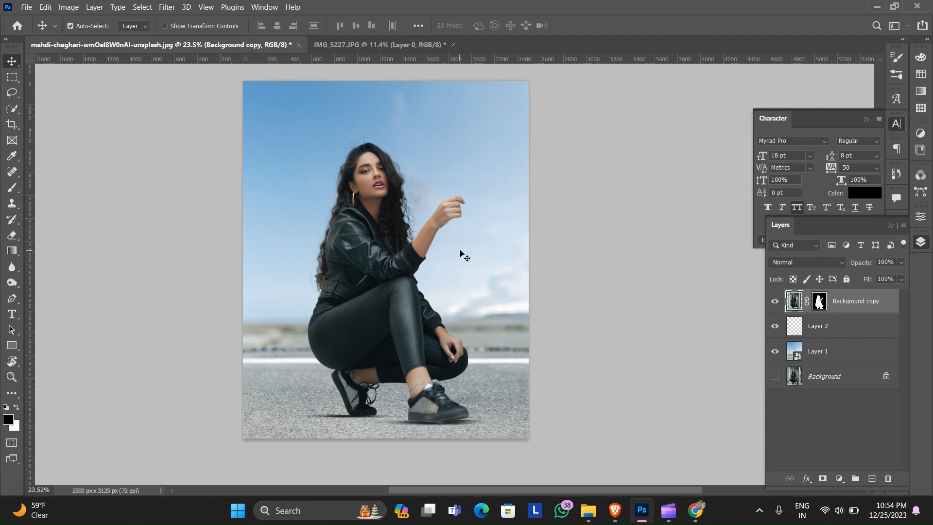
pyautogui.scroll(1, 460, 250)
pyautogui.moveTo(492, 262); pyautogui.dragTo(516, 270)
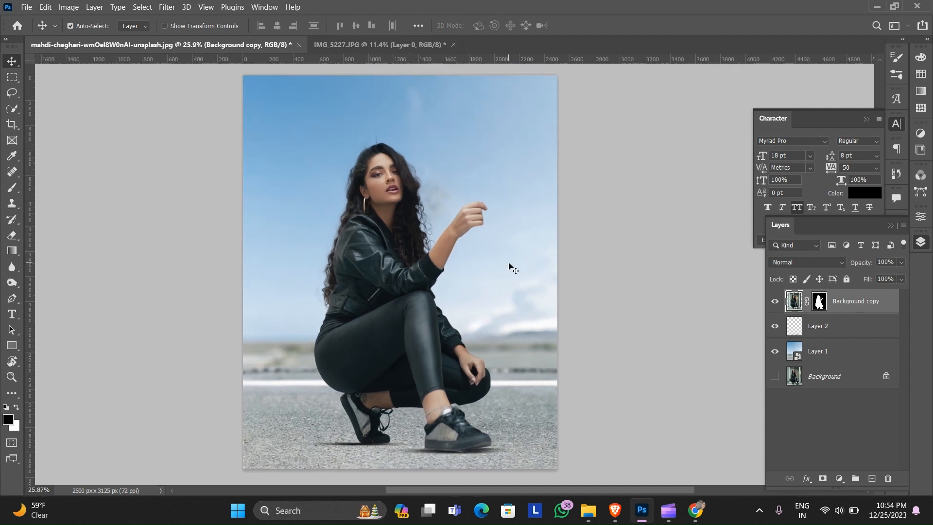
pyautogui.scroll(-1, 506, 260)
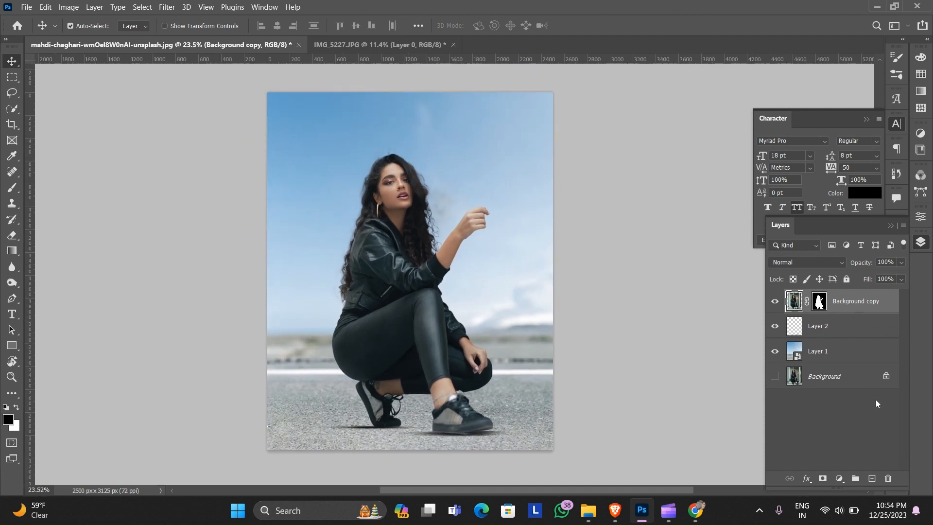
pyautogui.click(836, 477)
pyautogui.click(849, 322)
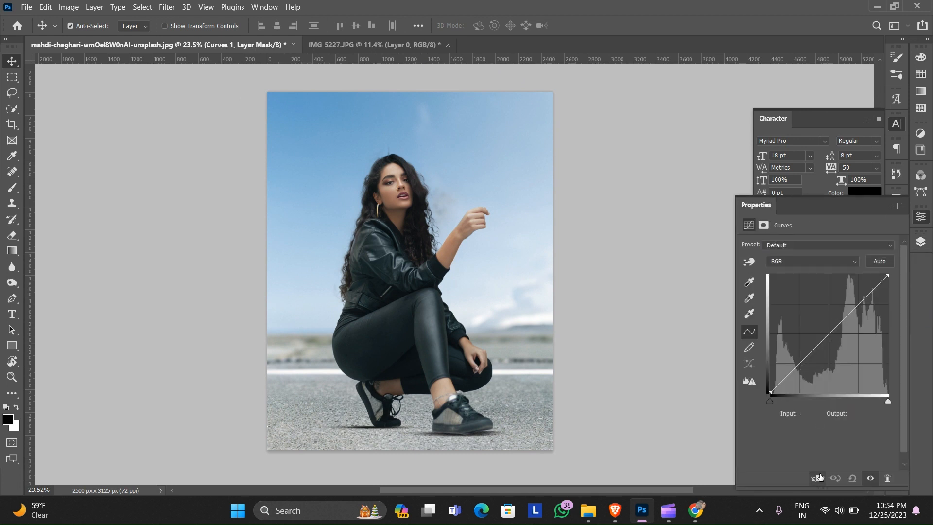
# - Lift the RGB curve slightly with shadow, midtone and highlight points, and raise the black point's output to 5
pyautogui.moveTo(788, 378); pyautogui.dragTo(786, 376)
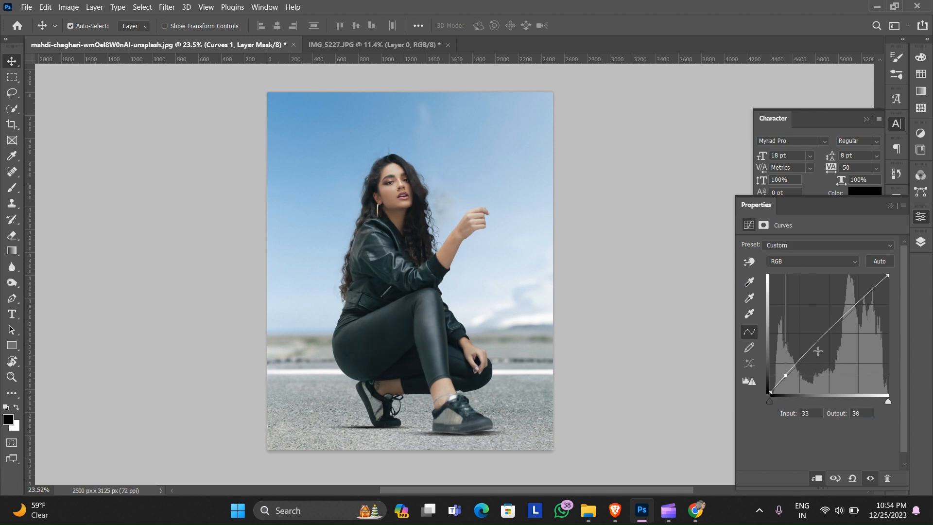
pyautogui.moveTo(857, 304); pyautogui.dragTo(858, 301)
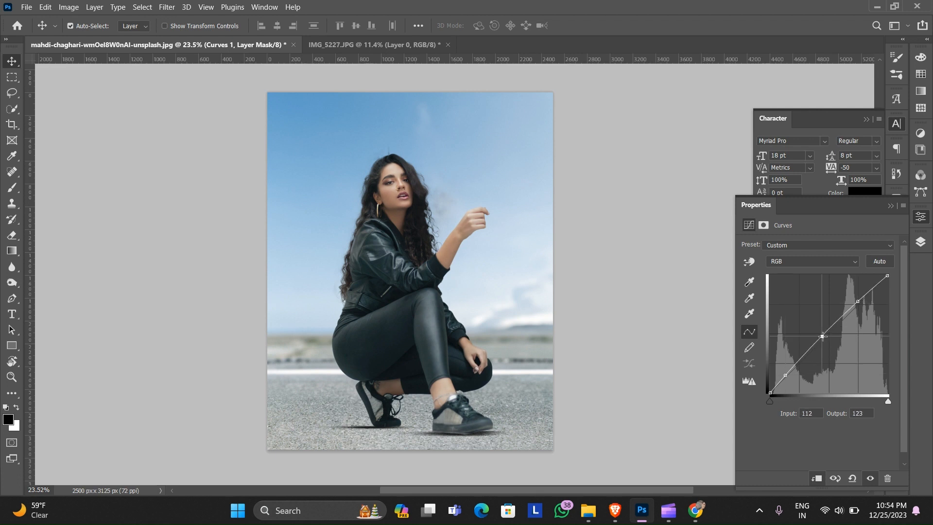
pyautogui.click(822, 335)
pyautogui.moveTo(781, 375); pyautogui.dragTo(765, 391)
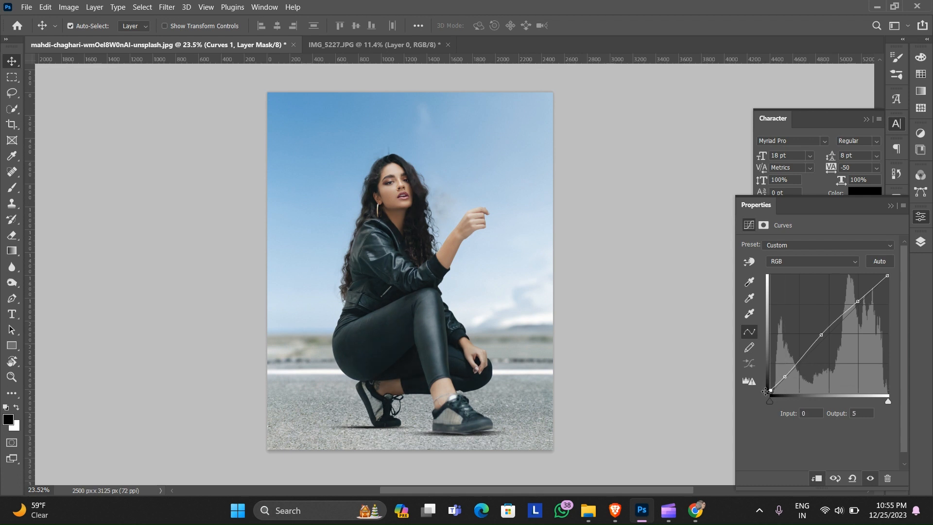
pyautogui.click(887, 207)
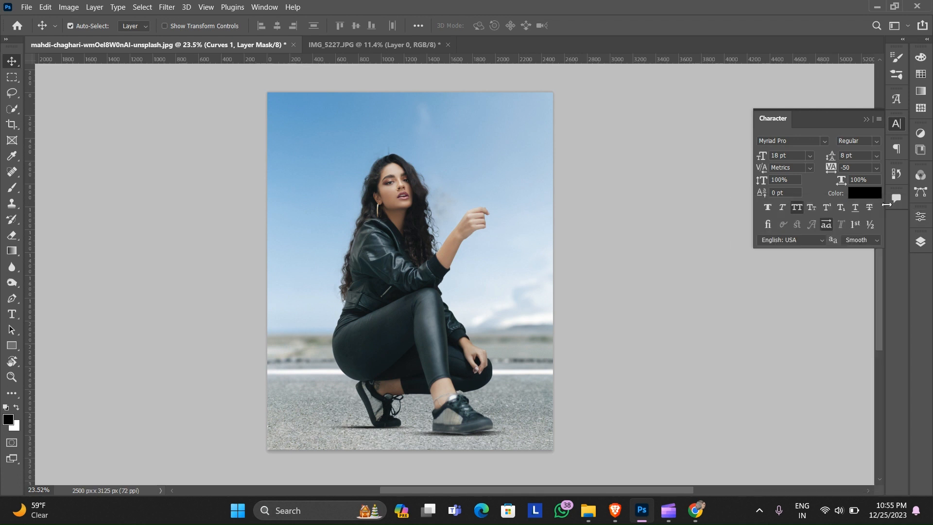
# - Reopen the Curves adjustment, lift the Blue channel's shadows slightly and add a midtone point at input 141, output 148
pyautogui.click(922, 242)
pyautogui.click(840, 478)
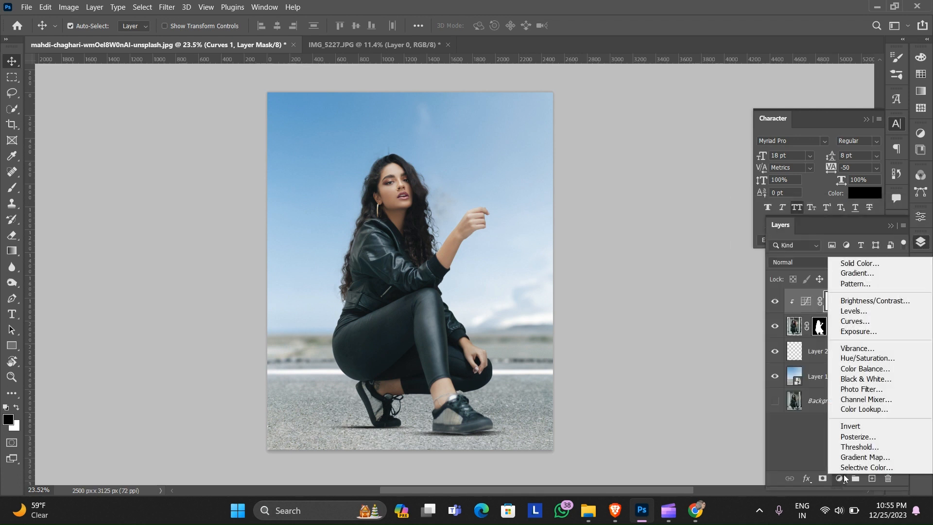
pyautogui.click(815, 441)
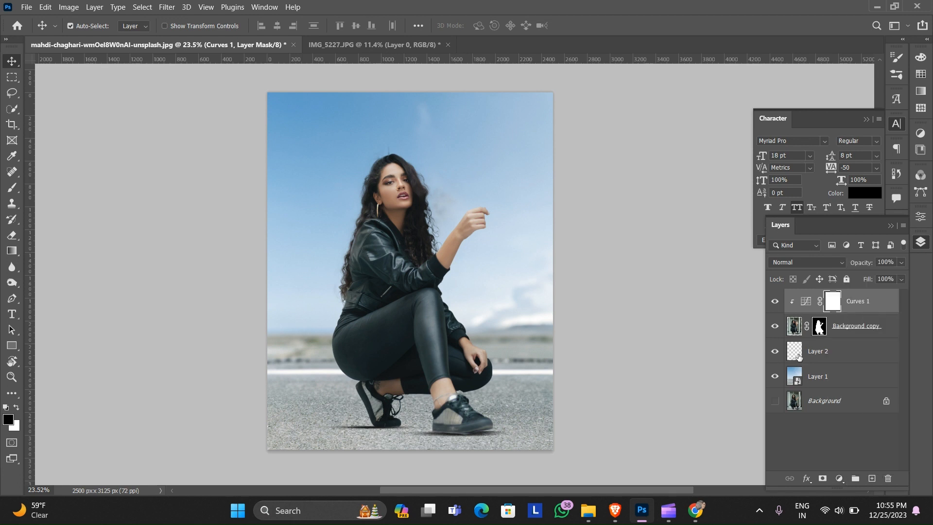
pyautogui.doubleClick(801, 303)
pyautogui.click(774, 260)
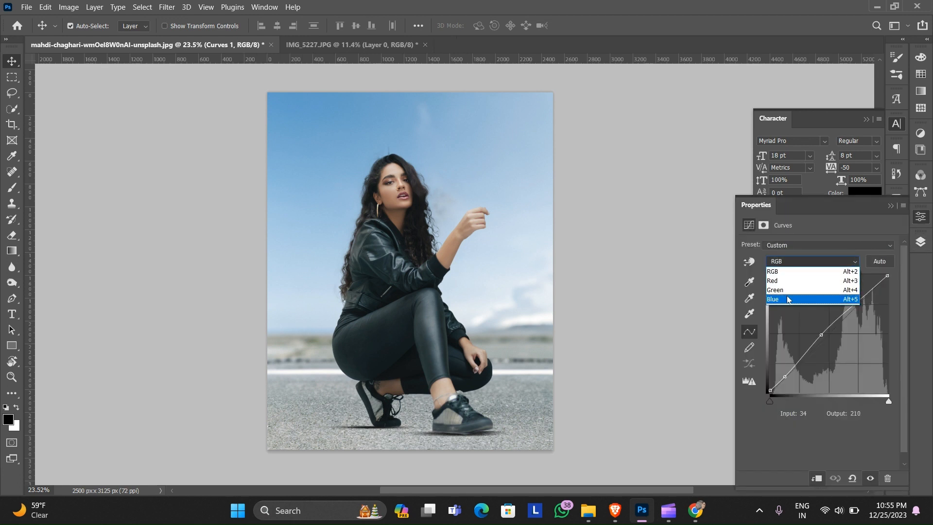
pyautogui.click(788, 300)
pyautogui.moveTo(779, 378); pyautogui.dragTo(783, 377)
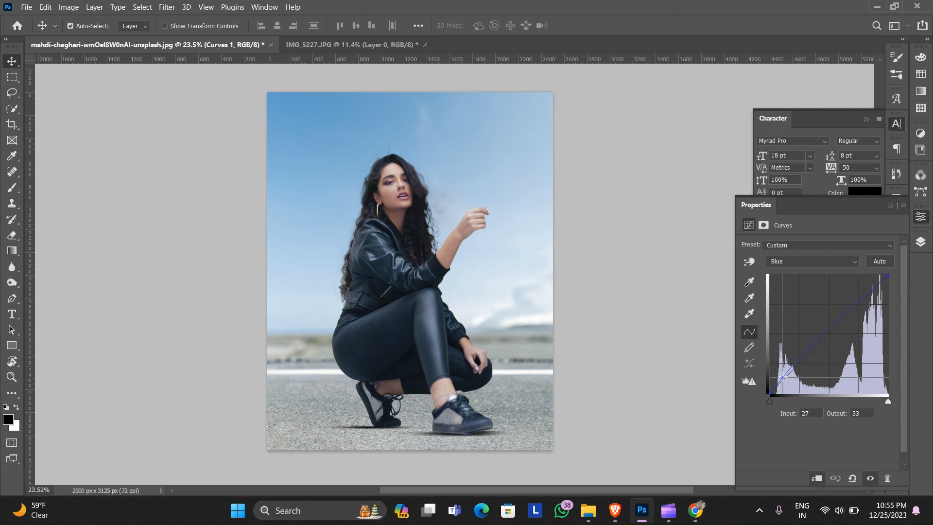
pyautogui.scroll(-1, 783, 372)
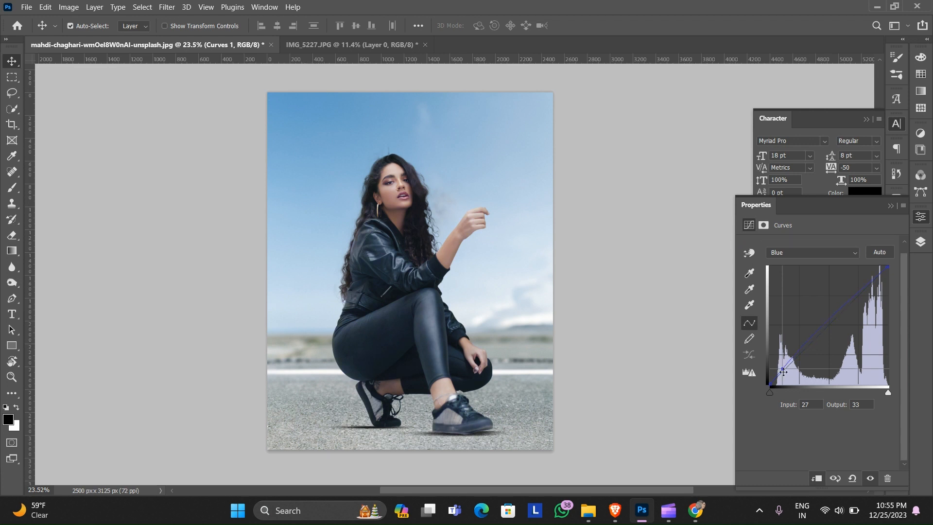
pyautogui.moveTo(783, 369); pyautogui.dragTo(783, 370)
pyautogui.moveTo(851, 301); pyautogui.dragTo(835, 316)
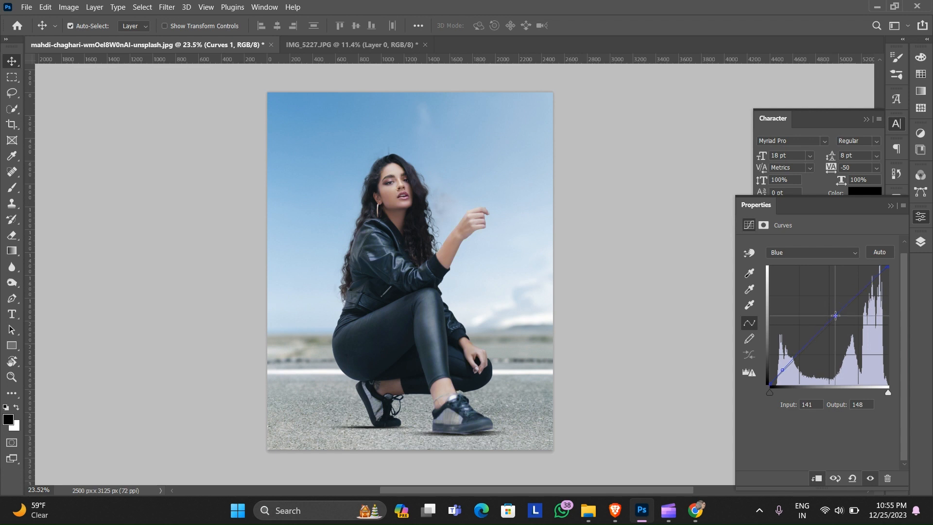
pyautogui.click(890, 205)
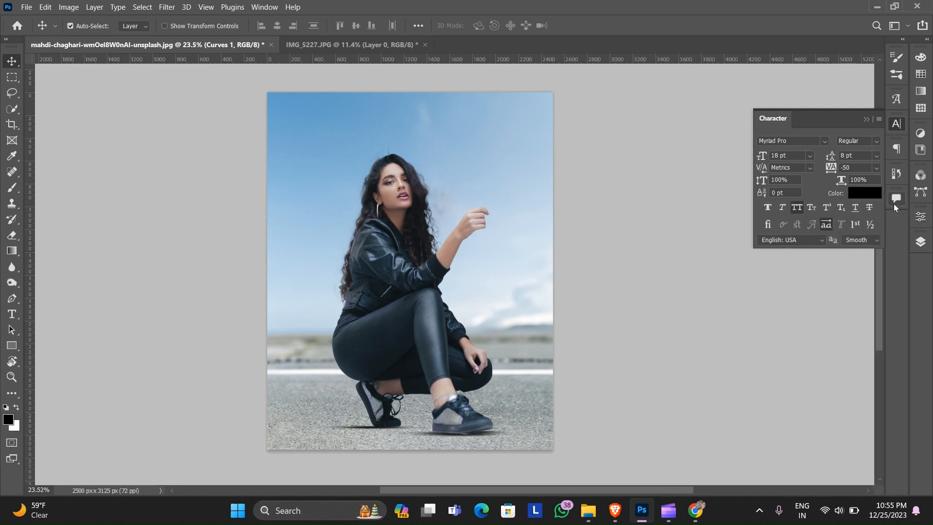
# - Select the shoe-shadow layer (Layer 2) and activate the Brush tool for retouching the contact shadows
pyautogui.moveTo(454, 266); pyautogui.dragTo(455, 278)
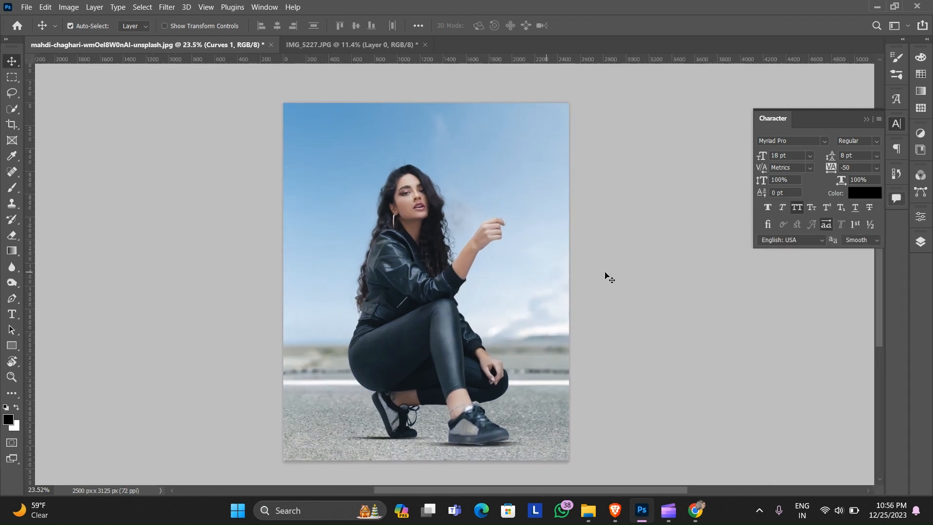
pyautogui.scroll(5, 452, 428)
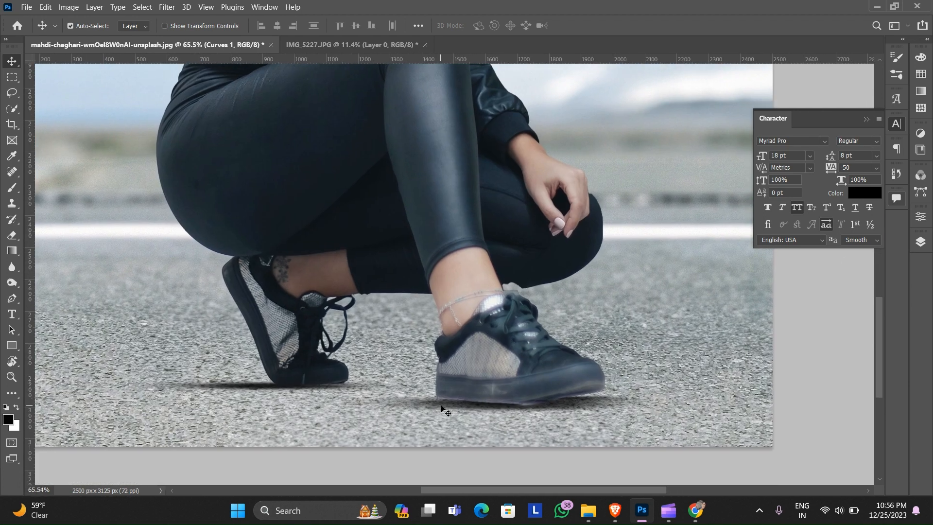
pyautogui.click(441, 407)
pyautogui.click(920, 243)
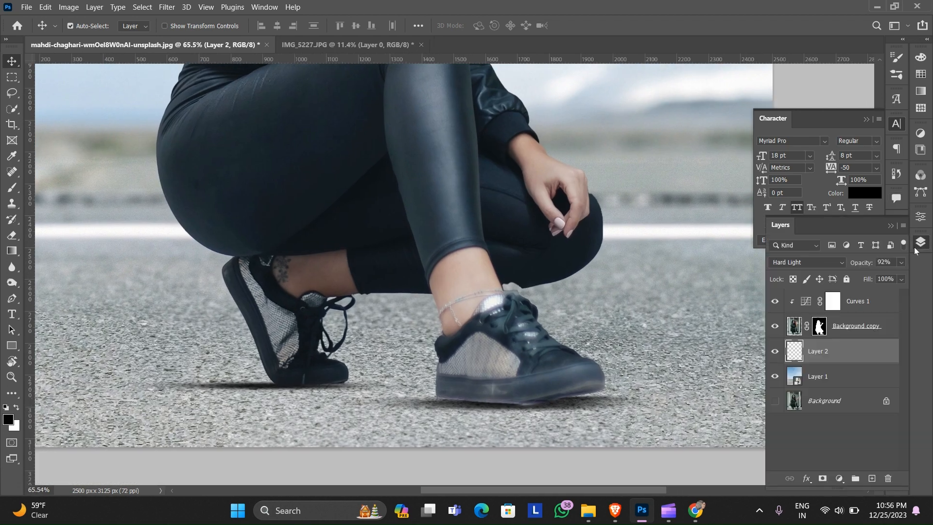
pyautogui.scroll(5, 535, 417)
pyautogui.press('b')
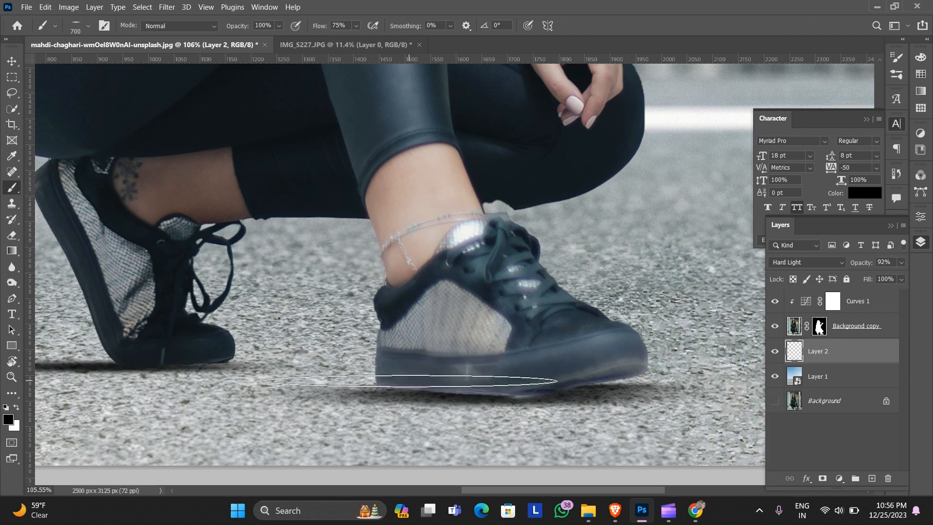
# - Reduce the flattened soft brush to 400 px and deepen the contact shadows beneath the rear shoe and the front shoe's heel
pyautogui.scroll(-5, 500, 372)
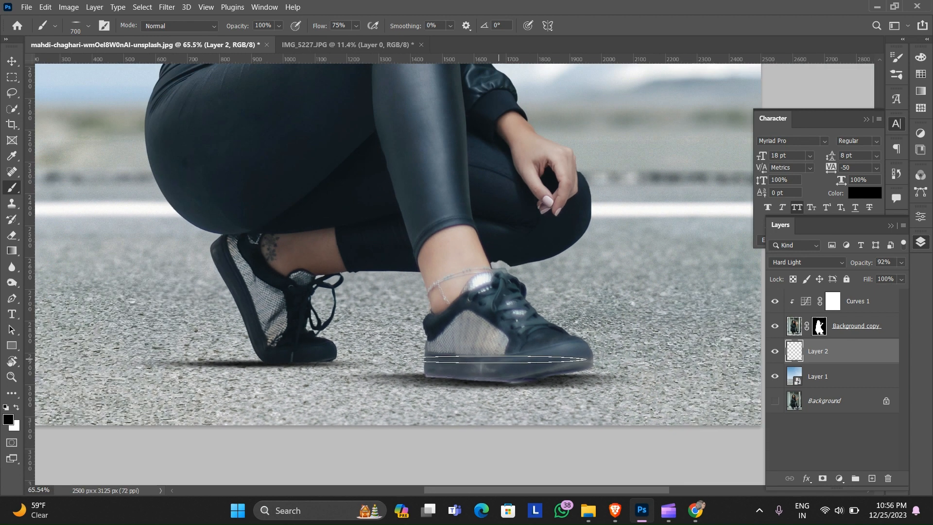
pyautogui.scroll(6, 299, 363)
pyautogui.scroll(2, 299, 364)
pyautogui.press('[')
pyautogui.press('[')
pyautogui.press('[')
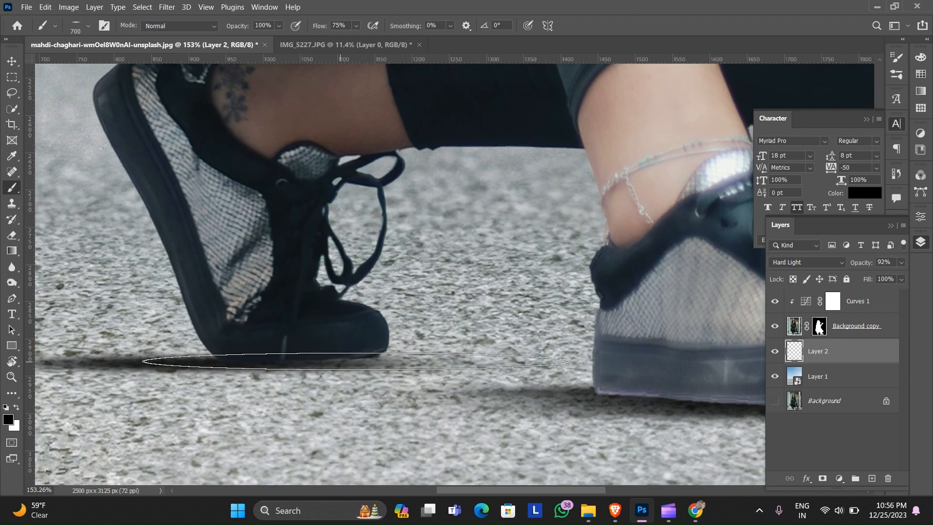
pyautogui.rightClick(386, 347)
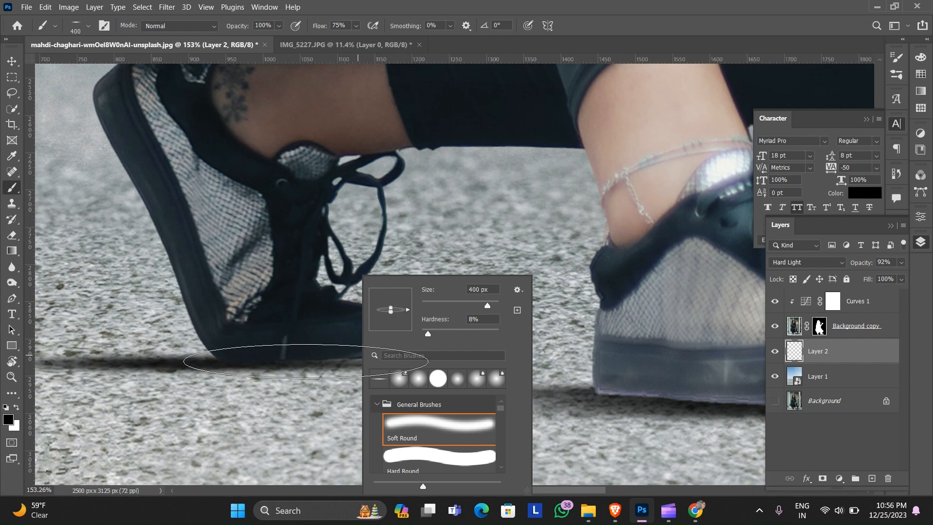
pyautogui.click(292, 348)
pyautogui.click(289, 350)
pyautogui.scroll(-2, 358, 297)
pyautogui.scroll(-3, 359, 296)
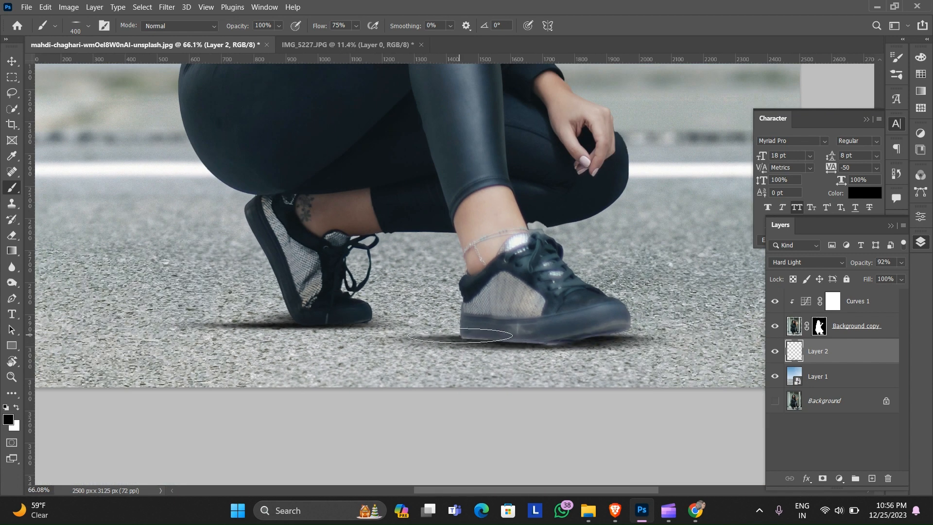
pyautogui.click(487, 343)
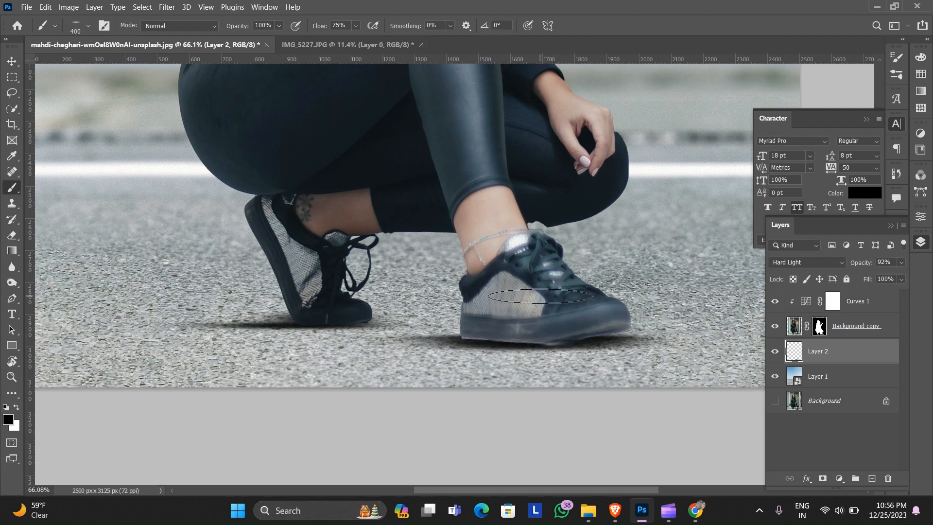
# - Examine the whole composite and compare the woman's tones with the Curves 1 adjustment hidden and shown
pyautogui.scroll(-4, 540, 296)
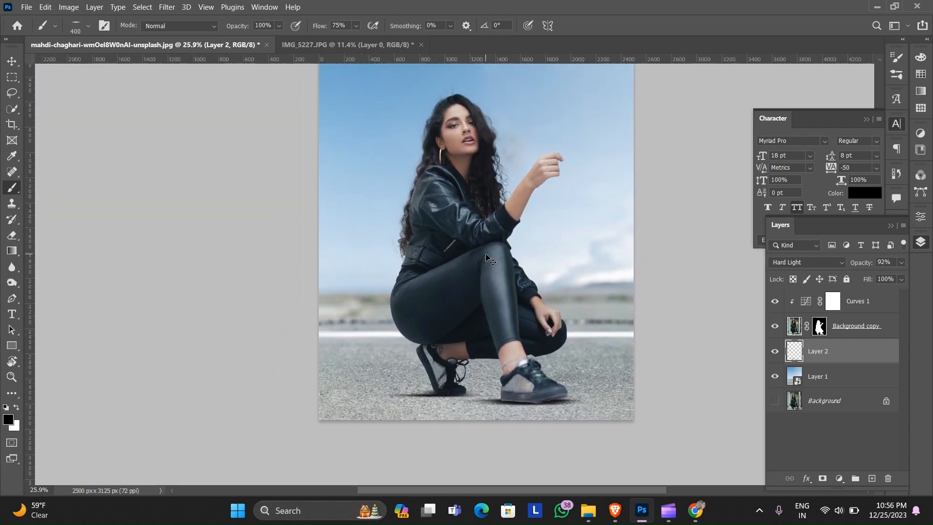
pyautogui.scroll(1, 505, 250)
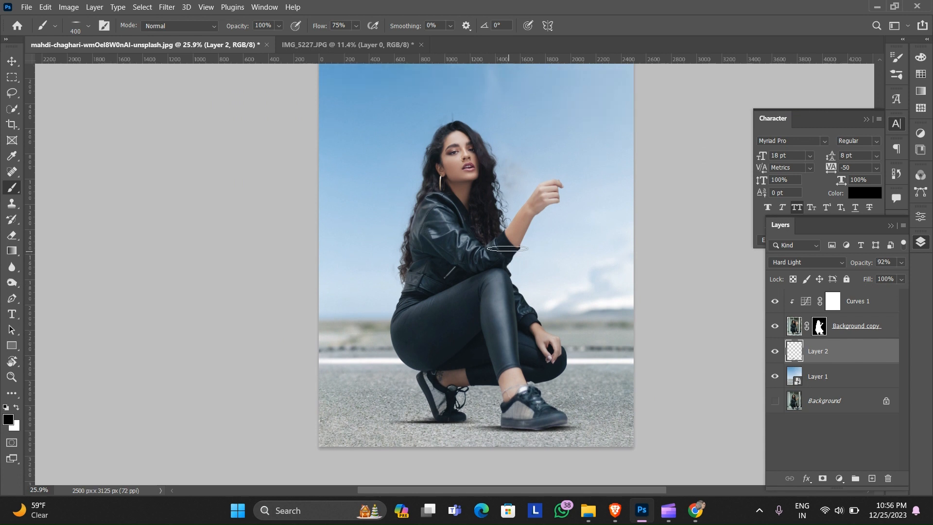
pyautogui.click(861, 303)
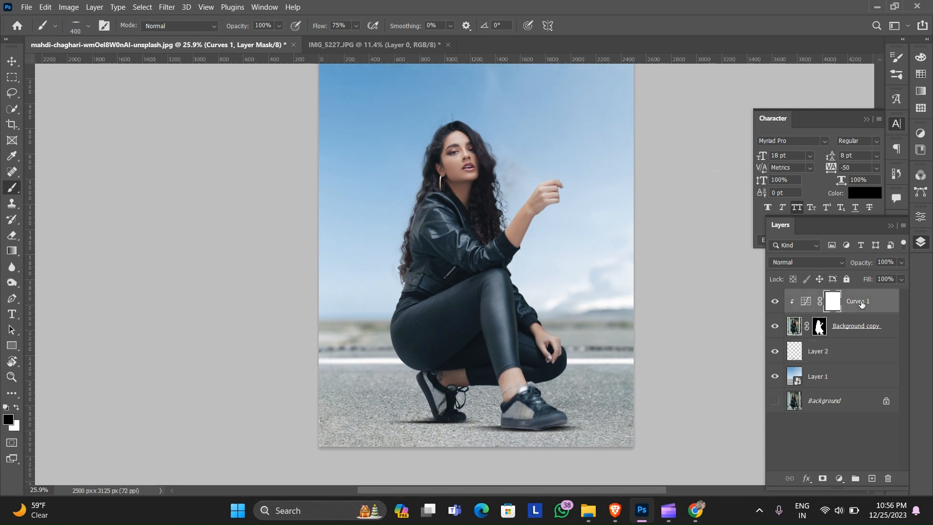
pyautogui.scroll(-1, 596, 254)
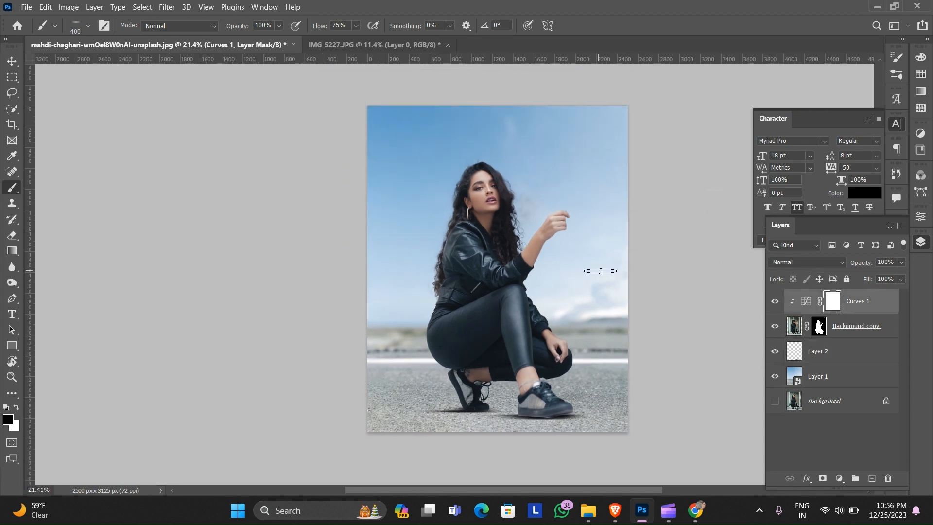
pyautogui.click(879, 310)
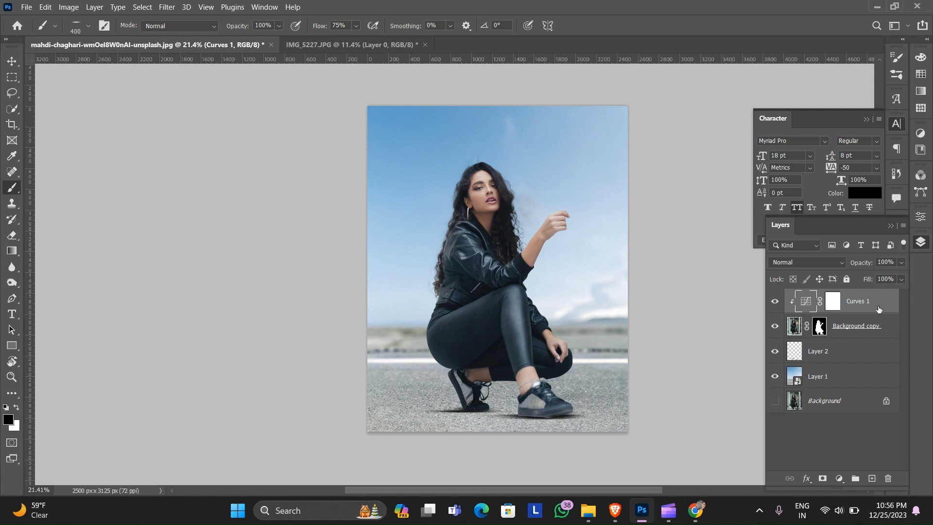
pyautogui.click(775, 301)
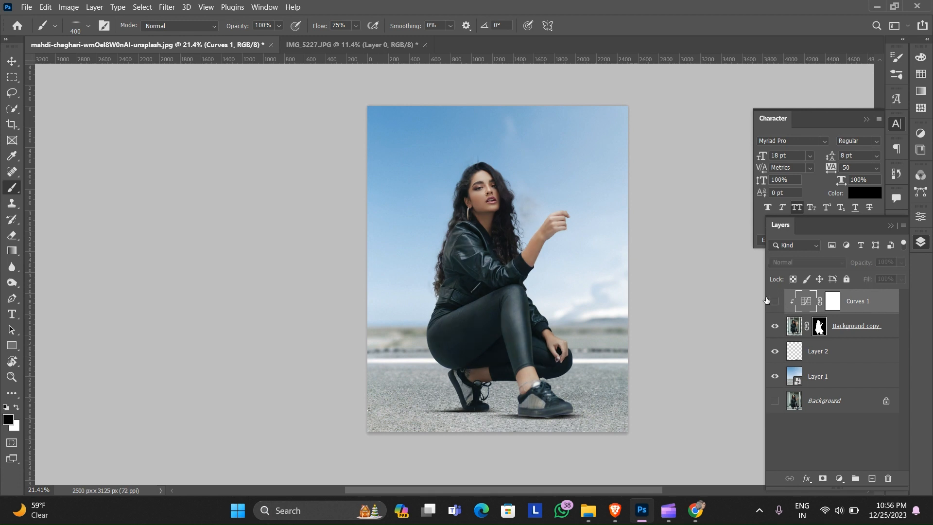
pyautogui.click(773, 300)
pyautogui.scroll(1, 545, 283)
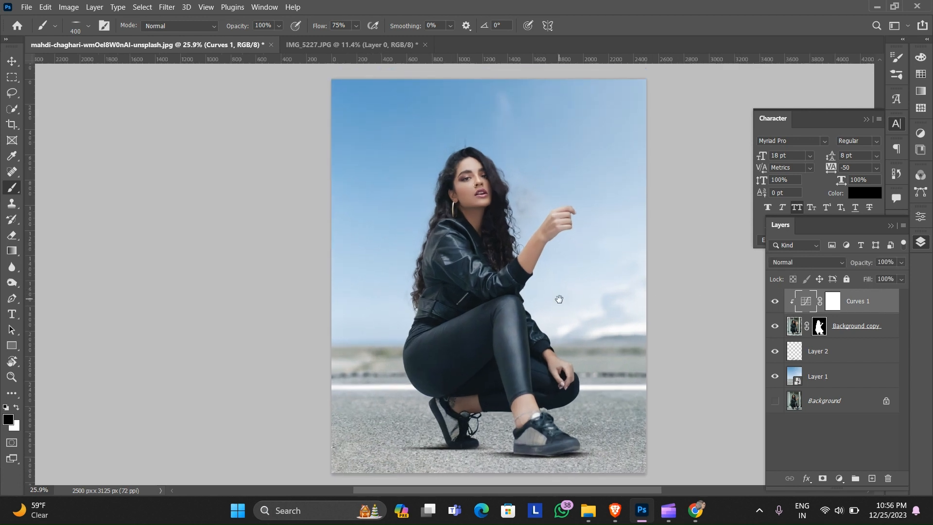
# - Select the woman's image on Background copy and set the Burn tool to the Shadows range at 61% exposure
pyautogui.click(794, 329)
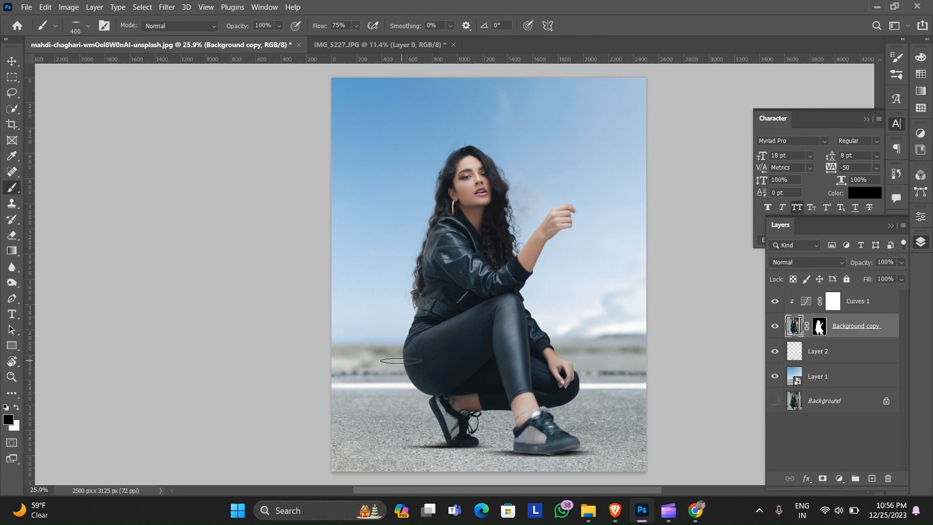
pyautogui.click(9, 284)
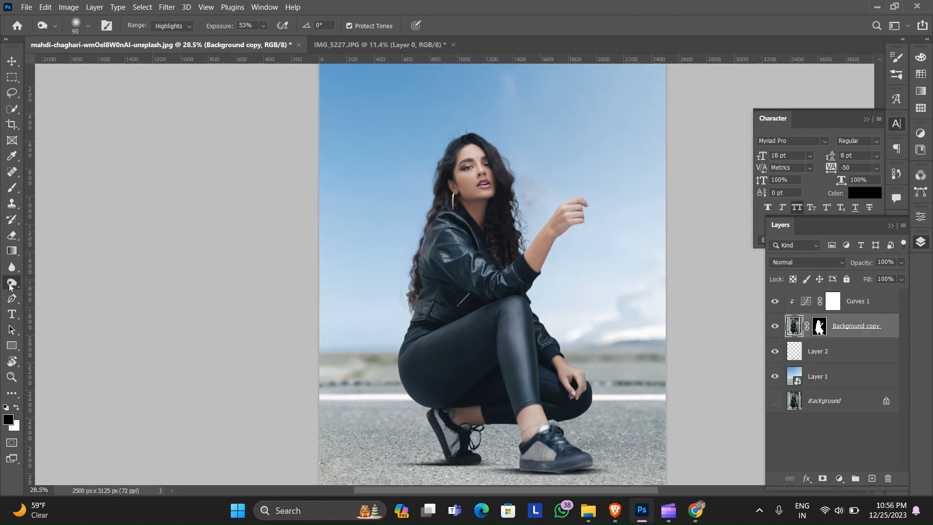
pyautogui.scroll(7, 574, 471)
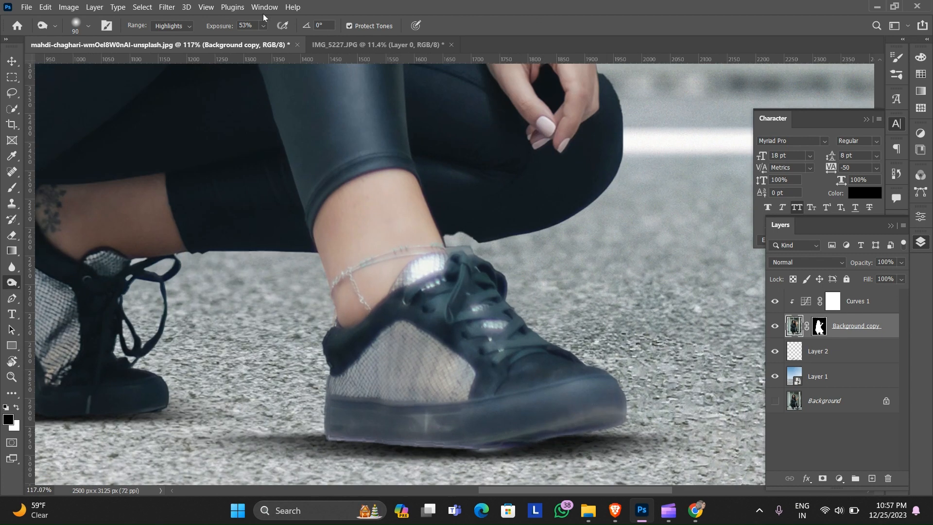
pyautogui.click(179, 26)
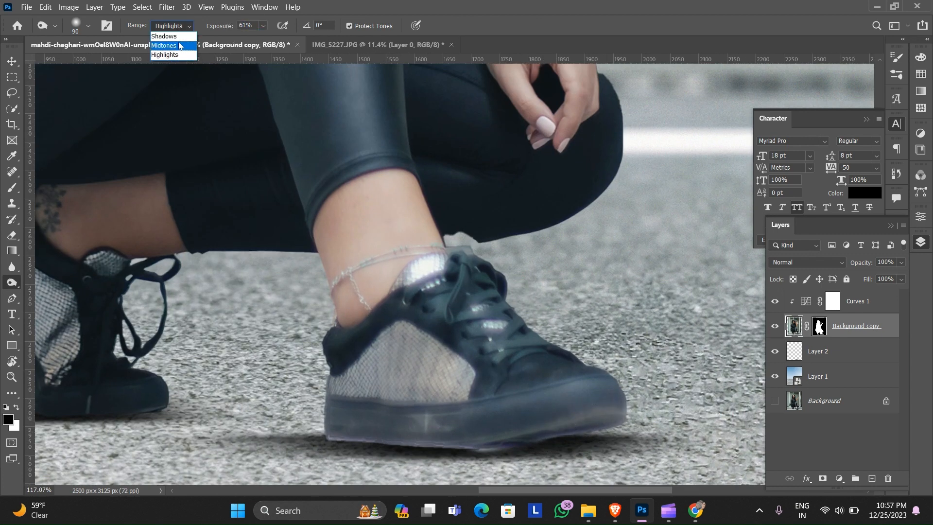
pyautogui.click(167, 33)
pyautogui.scroll(1, 448, 279)
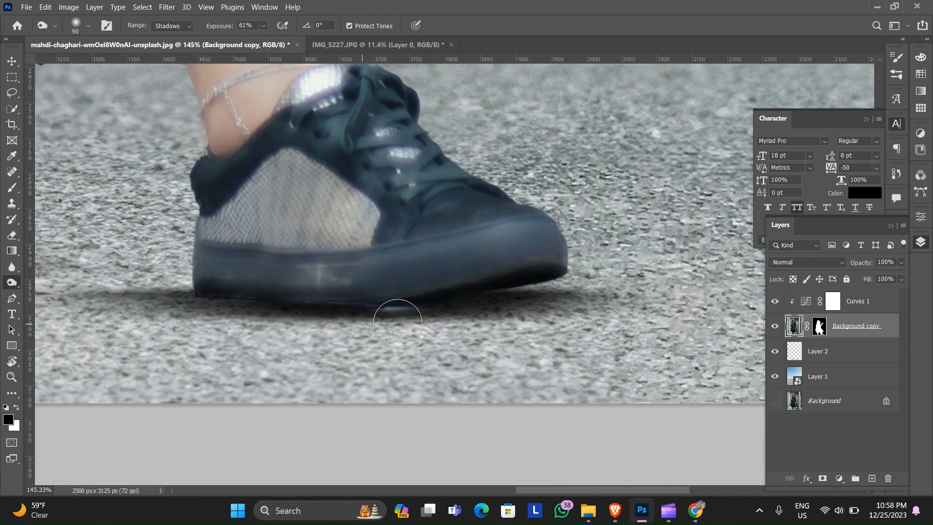
# - Undo the last burn, lower the exposure to 51%, and darken the lower edges of both shoes' soles
pyautogui.hotkey('ctrl', 'z')
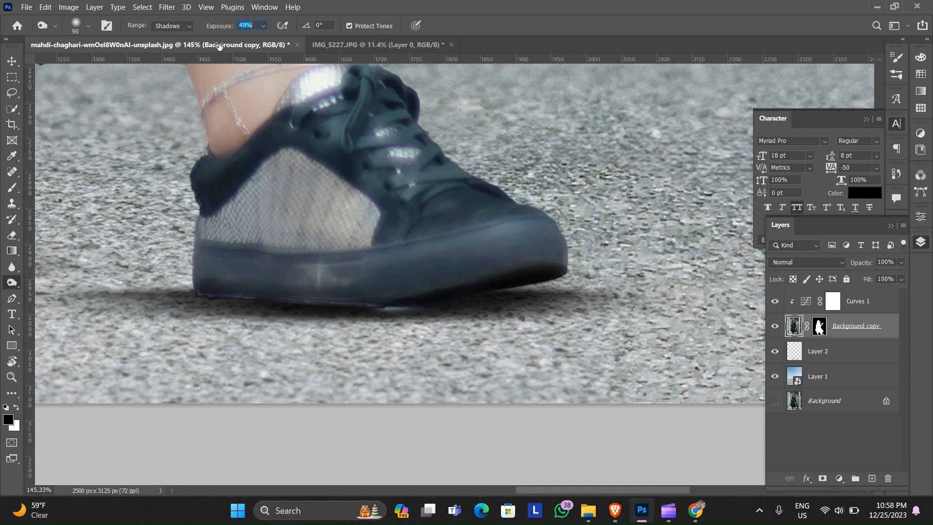
pyautogui.moveTo(559, 282)
pyautogui.mouseDown()
pyautogui.moveTo(566, 265)
pyautogui.moveTo(519, 287)
pyautogui.moveTo(355, 317)
pyautogui.moveTo(177, 307)
pyautogui.mouseUp()
pyautogui.scroll(-5, 183, 306)
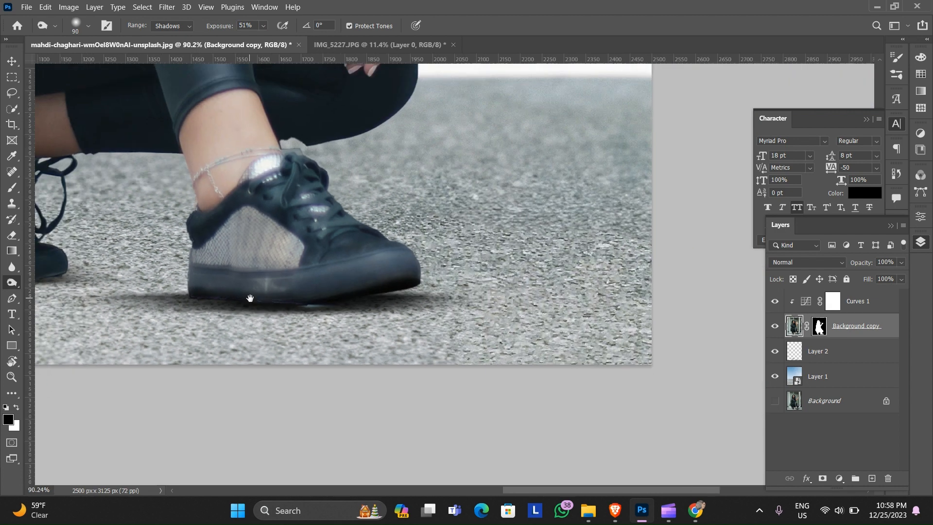
pyautogui.moveTo(250, 298); pyautogui.dragTo(576, 295)
pyautogui.moveTo(399, 275); pyautogui.dragTo(321, 280)
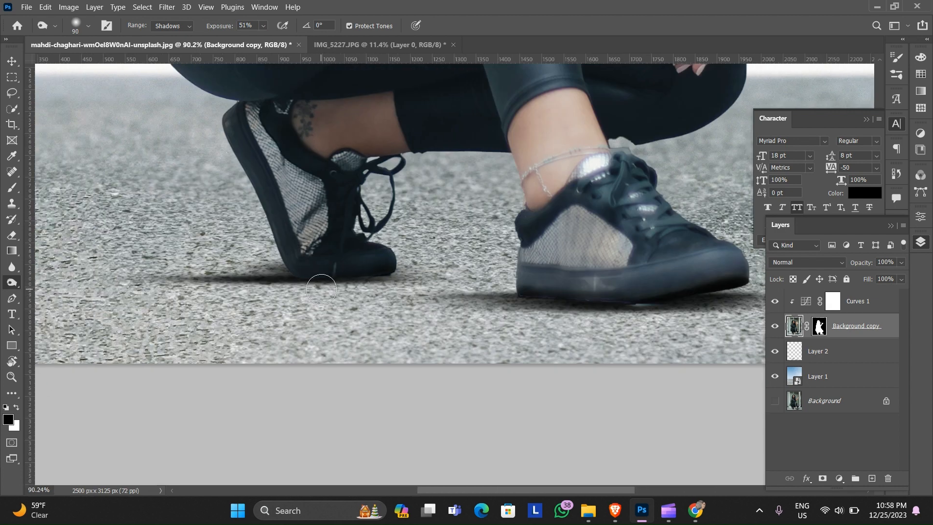
pyautogui.scroll(-4, 319, 286)
pyautogui.moveTo(470, 252); pyautogui.dragTo(481, 318)
pyautogui.scroll(-6, 436, 271)
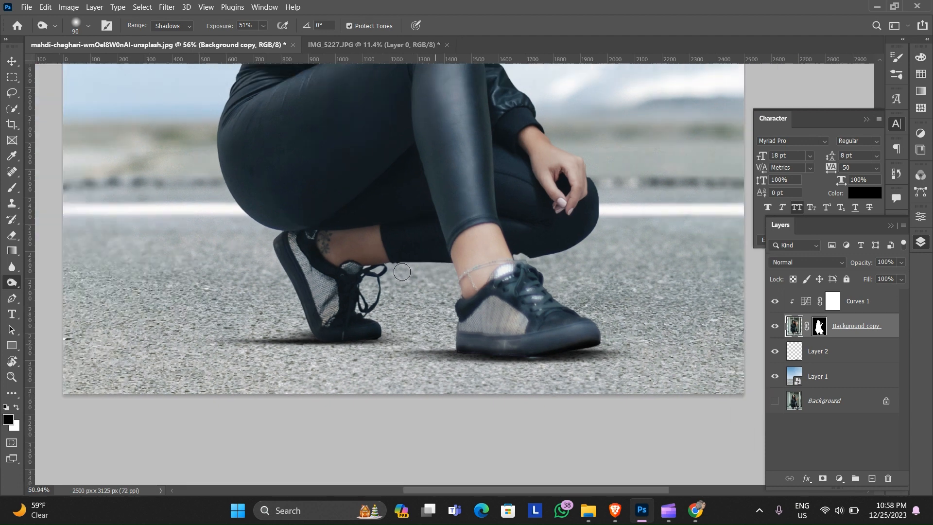
# - Add a Levels adjustment clipped to the woman's layer and set its white input level to 149
pyautogui.scroll(8, 384, 233)
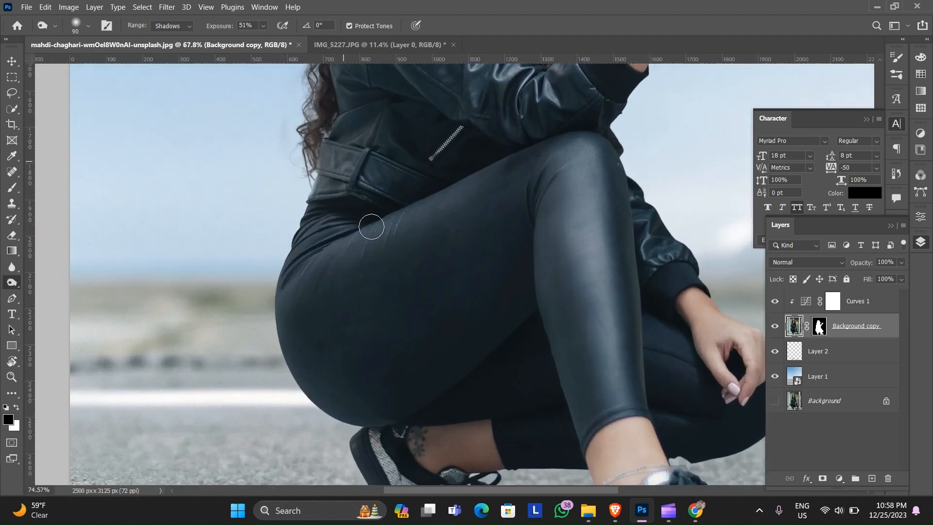
pyautogui.click(839, 479)
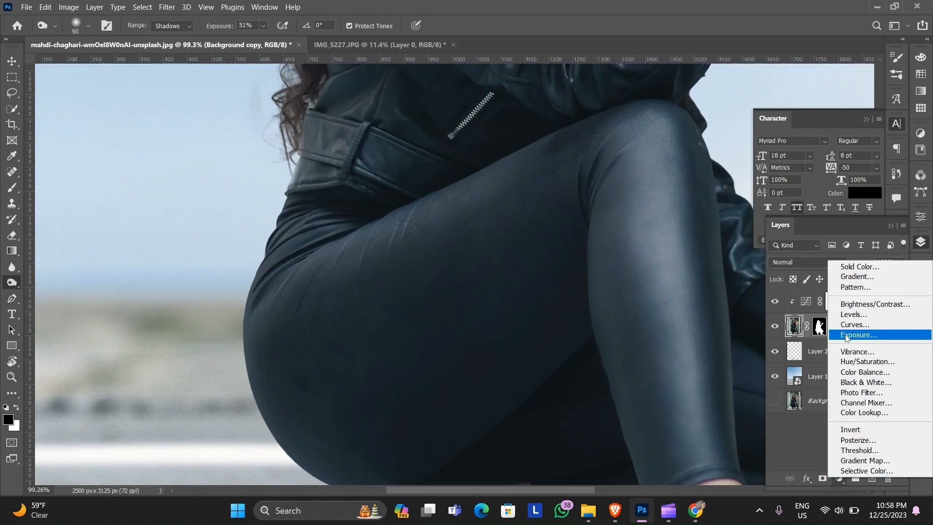
pyautogui.click(854, 315)
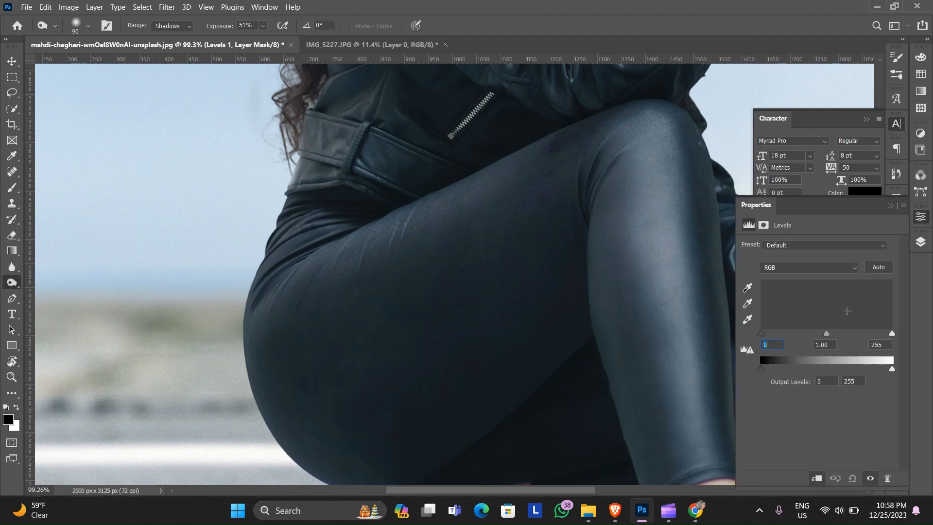
pyautogui.moveTo(763, 336); pyautogui.dragTo(750, 336)
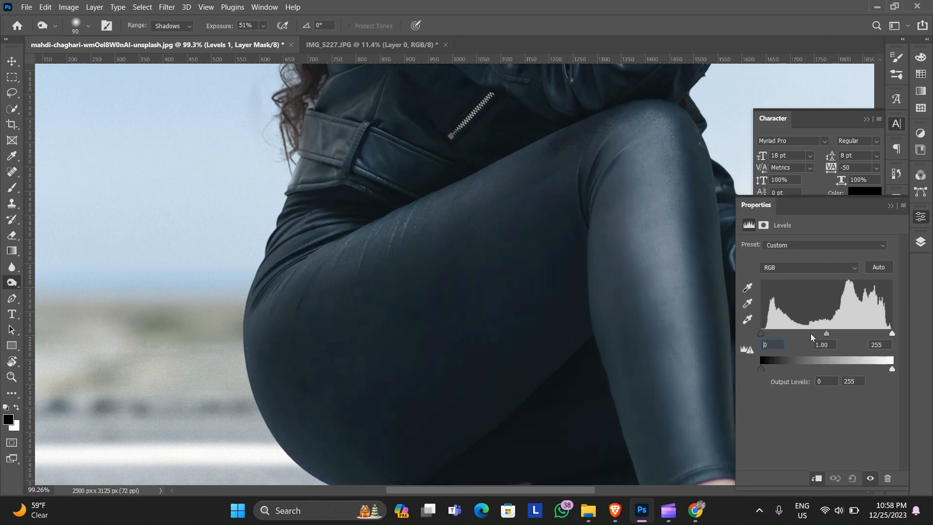
pyautogui.moveTo(891, 333); pyautogui.dragTo(837, 355)
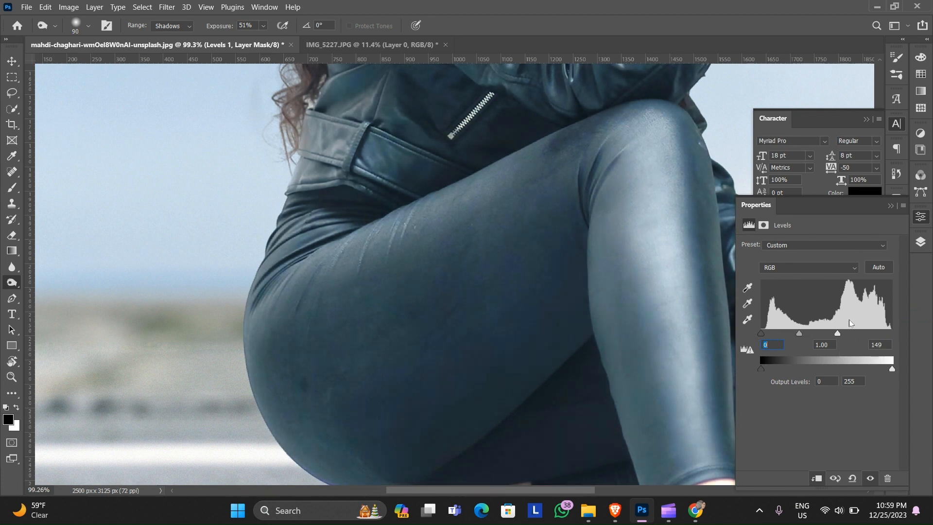
pyautogui.click(822, 478)
pyautogui.click(823, 478)
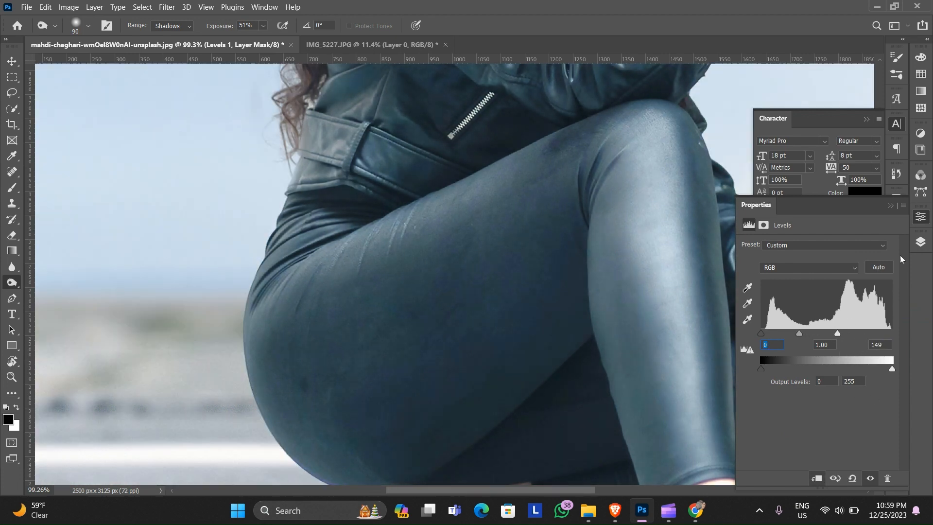
# - Invert the Levels 1 mask to black so the brightening is hidden across the woman
pyautogui.click(890, 206)
pyautogui.scroll(-3, 689, 250)
pyautogui.click(921, 243)
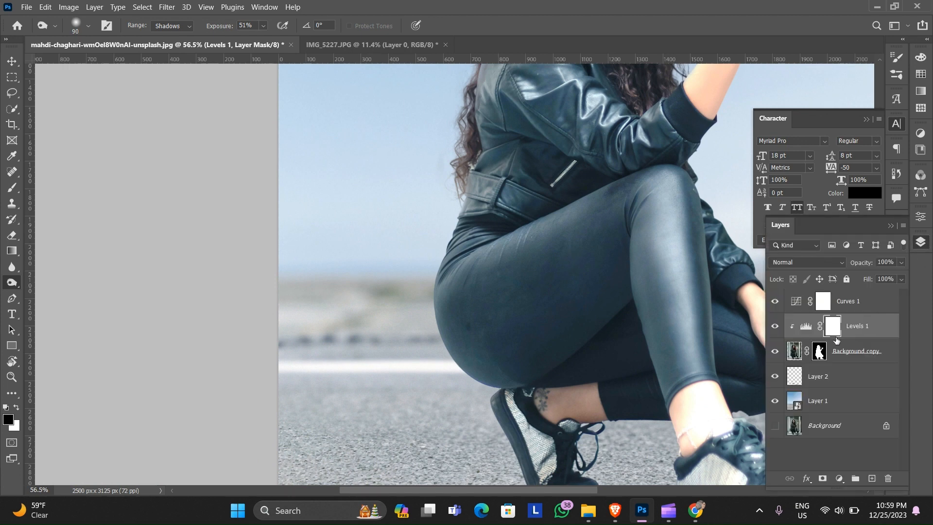
pyautogui.hotkey('ctrl', 'i')
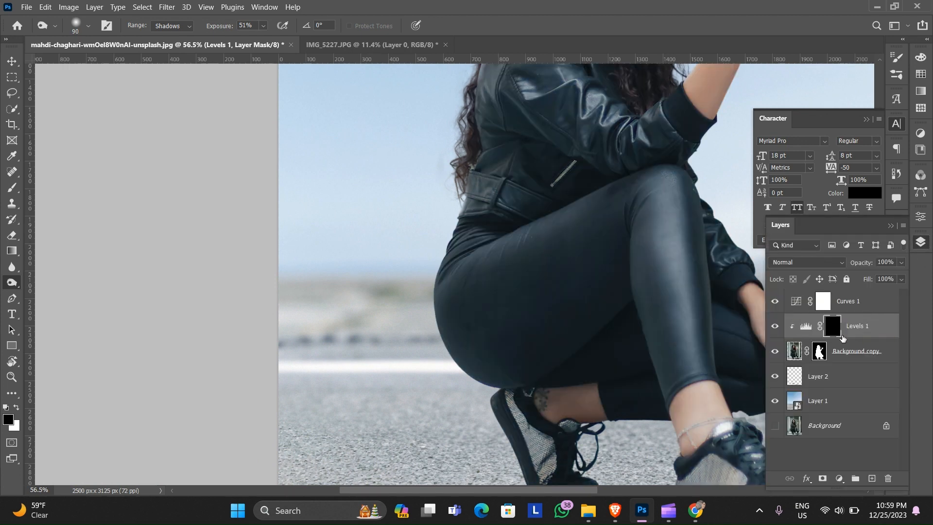
# - Switch to a soft Brush and reduce its size to 70 px for painting on the Levels 1 mask
pyautogui.scroll(2, 315, 286)
pyautogui.press('b')
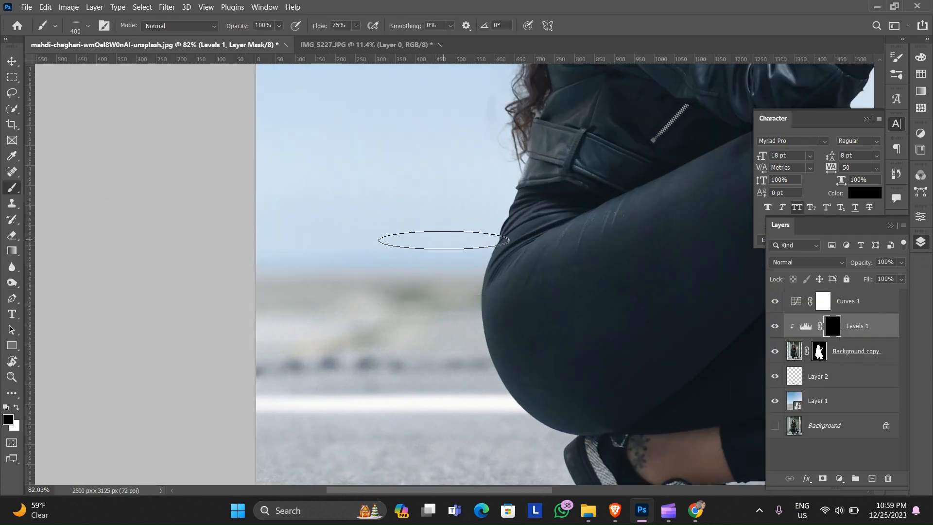
pyautogui.rightClick(446, 240)
pyautogui.press('Escape')
pyautogui.scroll(3, 451, 289)
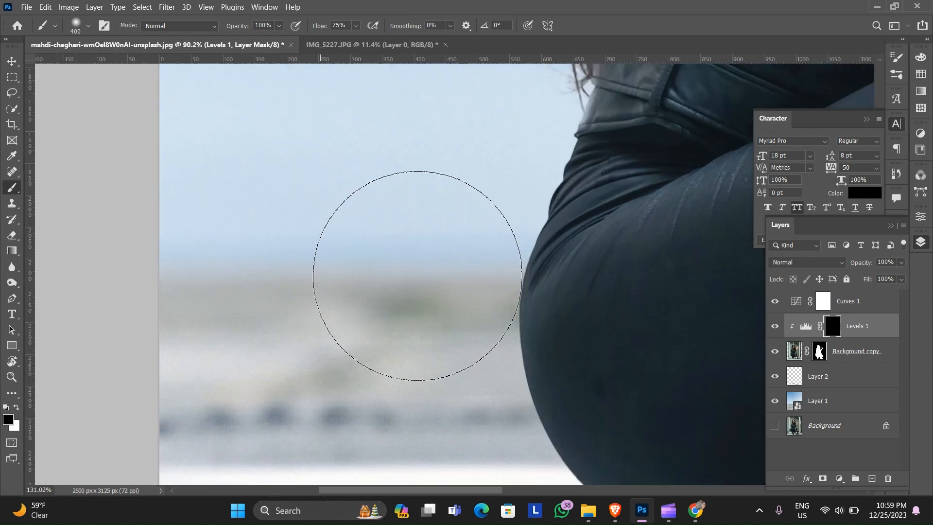
pyautogui.press('[')
pyautogui.press('[')
pyautogui.press('[')
pyautogui.press('[')
pyautogui.press('[')
pyautogui.press('[')
pyautogui.press('[')
pyautogui.press('[')
pyautogui.press('[')
pyautogui.press('[')
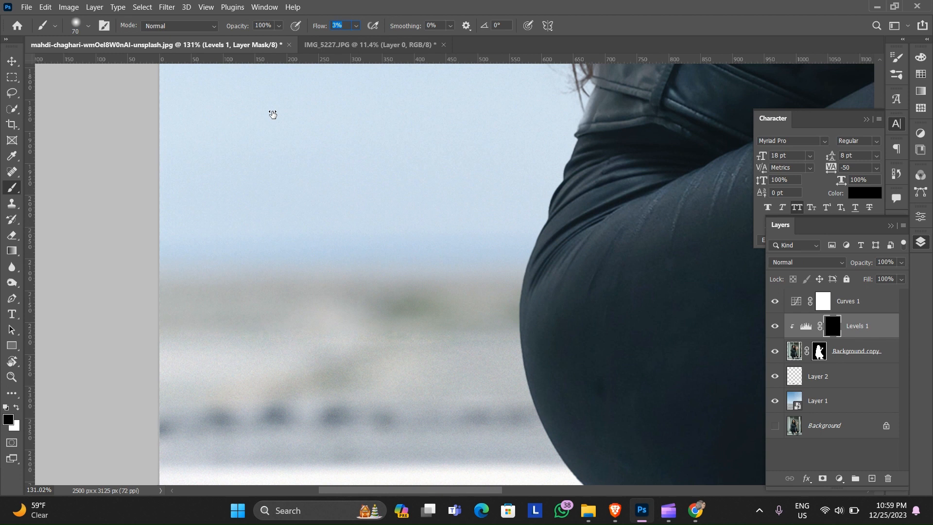
# - Make white the foreground colour and bring the brush flow down to 35% for the Levels 1 mask
pyautogui.write('75')
pyautogui.press('Return')
pyautogui.scroll(-2, 550, 330)
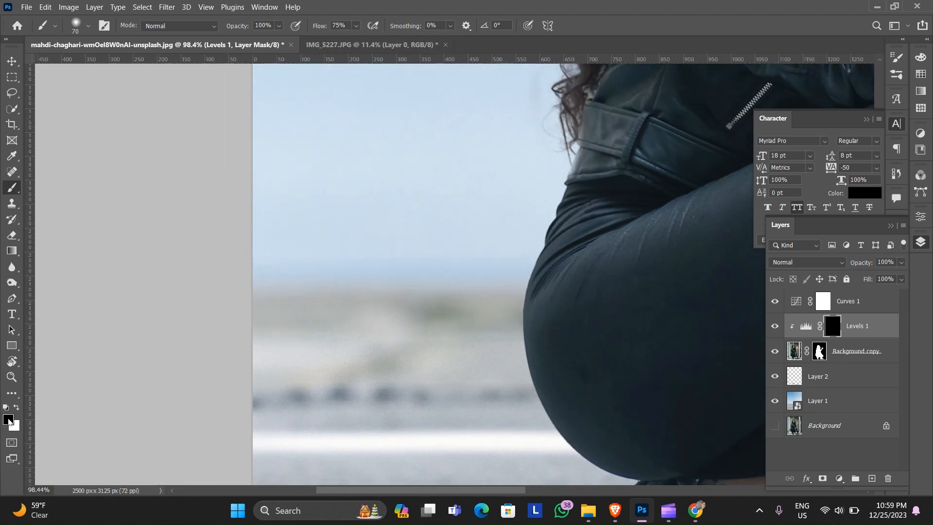
pyautogui.press('x')
pyautogui.scroll(2, 559, 336)
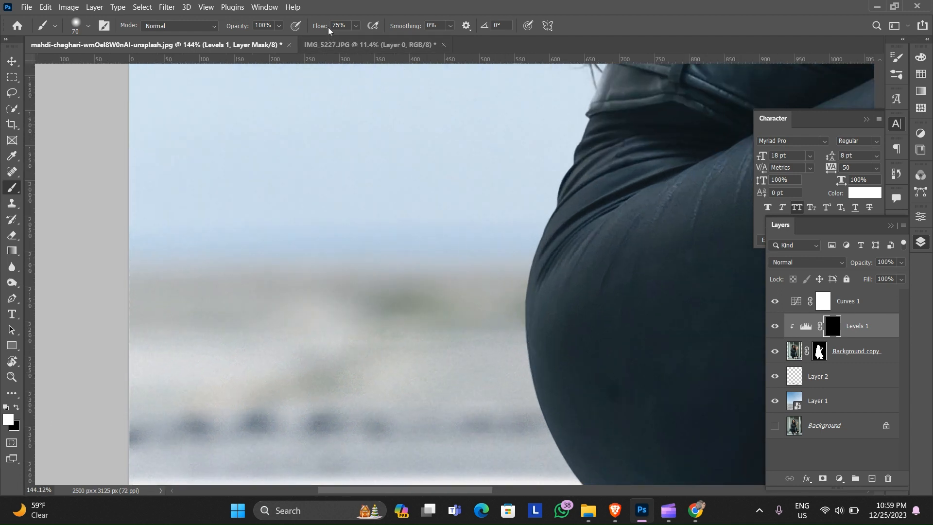
pyautogui.moveTo(303, 52); pyautogui.dragTo(299, 52)
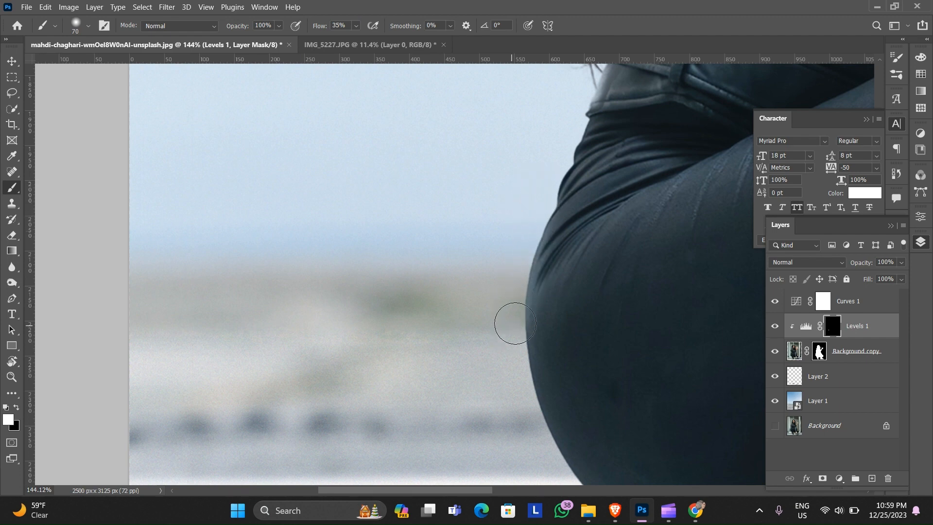
# - Paint white on the Levels 1 mask along the outer edge of the woman's hip and lower back to brighten it
pyautogui.scroll(-2, 534, 248)
pyautogui.moveTo(535, 248); pyautogui.dragTo(516, 364)
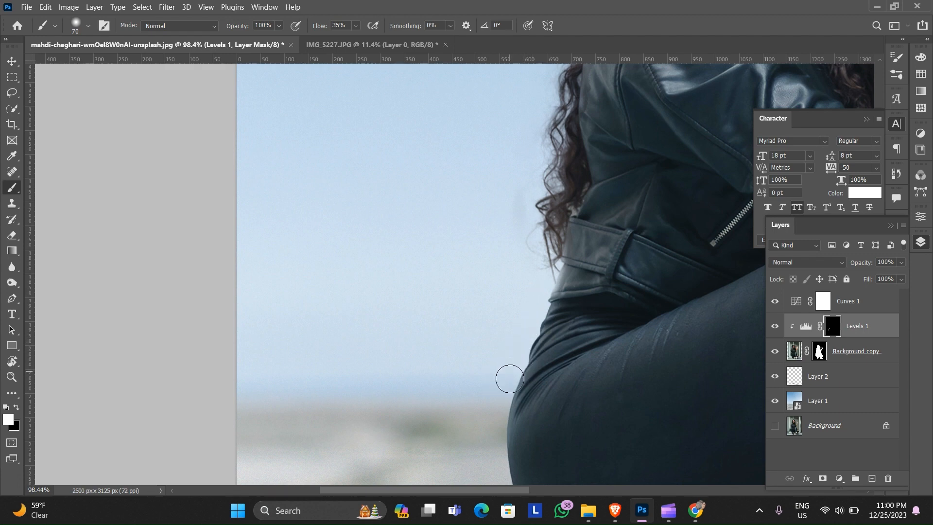
pyautogui.scroll(-4, 504, 389)
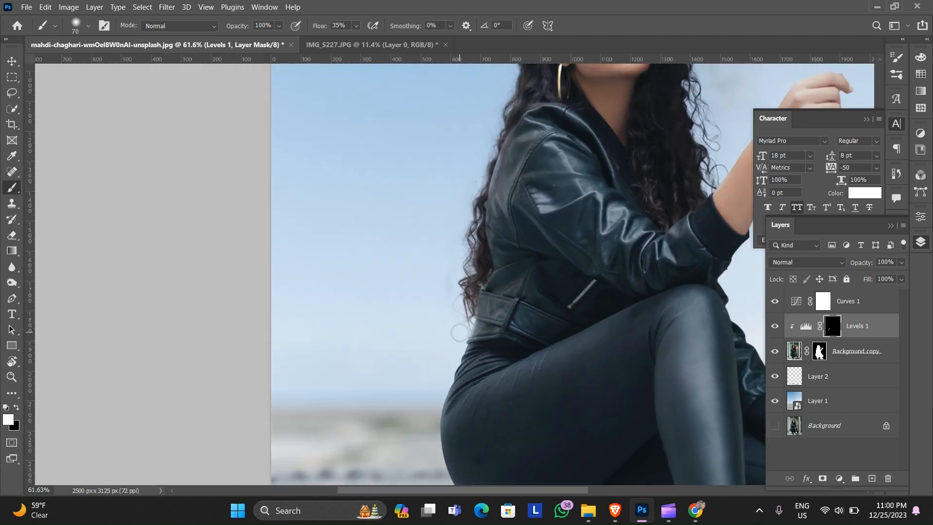
pyautogui.scroll(4, 445, 374)
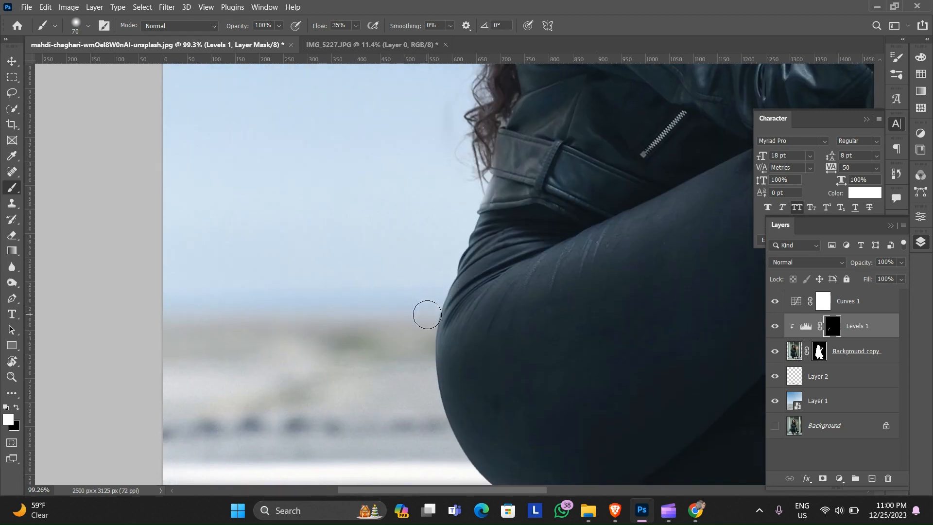
pyautogui.scroll(-4, 474, 262)
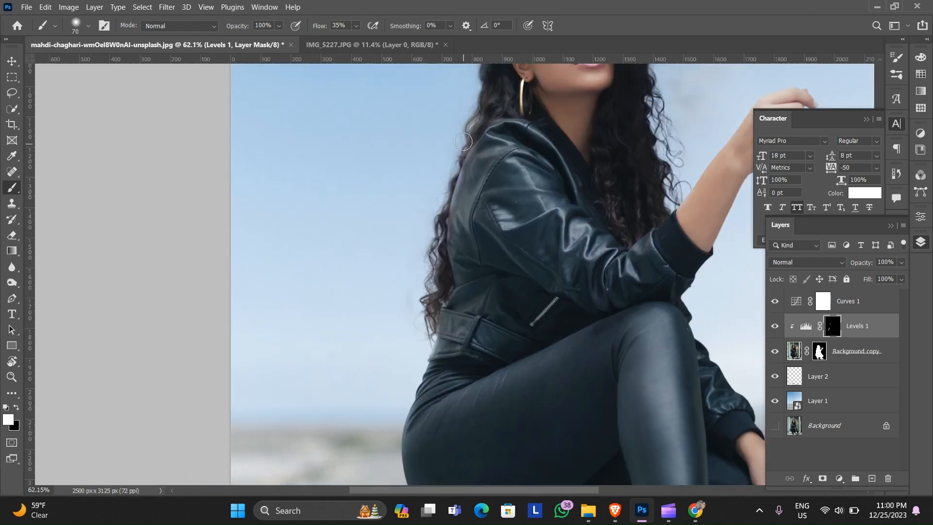
# - Undo the last mask stroke and repaint the brightening along the outer edge of the hair behind her shoulder
pyautogui.hotkey('ctrl', 'z')
pyautogui.moveTo(461, 145); pyautogui.dragTo(446, 185)
pyautogui.scroll(-3, 446, 185)
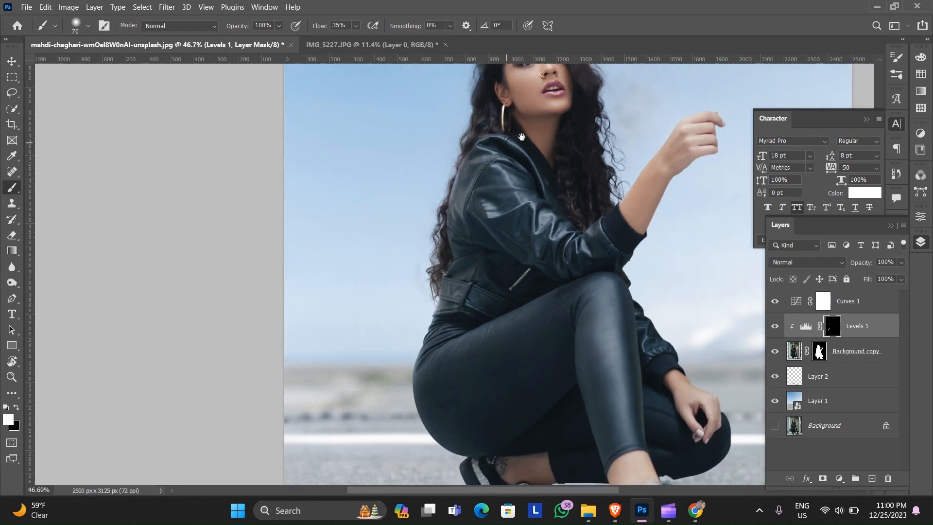
pyautogui.moveTo(530, 132); pyautogui.dragTo(464, 241)
pyautogui.scroll(4, 518, 199)
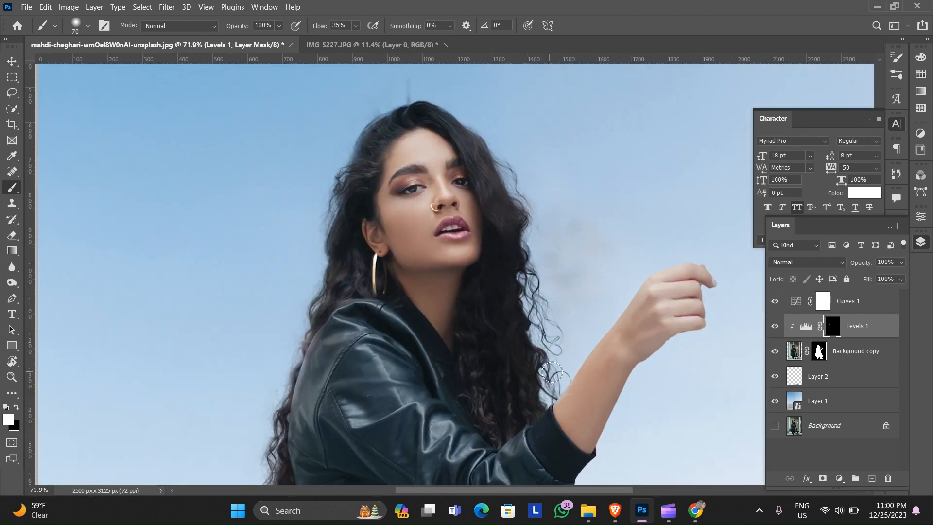
# - Lower the brush flow to 20% and paint a light edge along the raised forearm on the Levels 1 mask
pyautogui.scroll(-5, 551, 373)
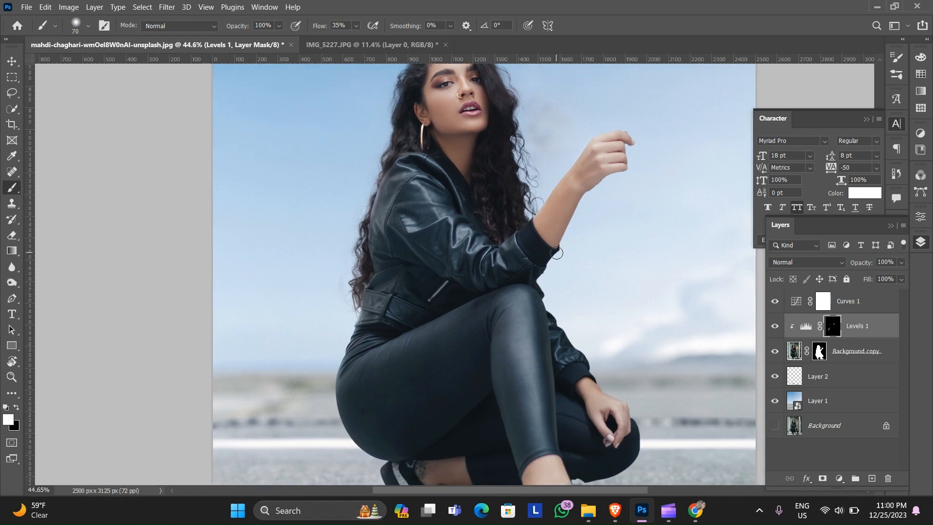
pyautogui.scroll(3, 556, 253)
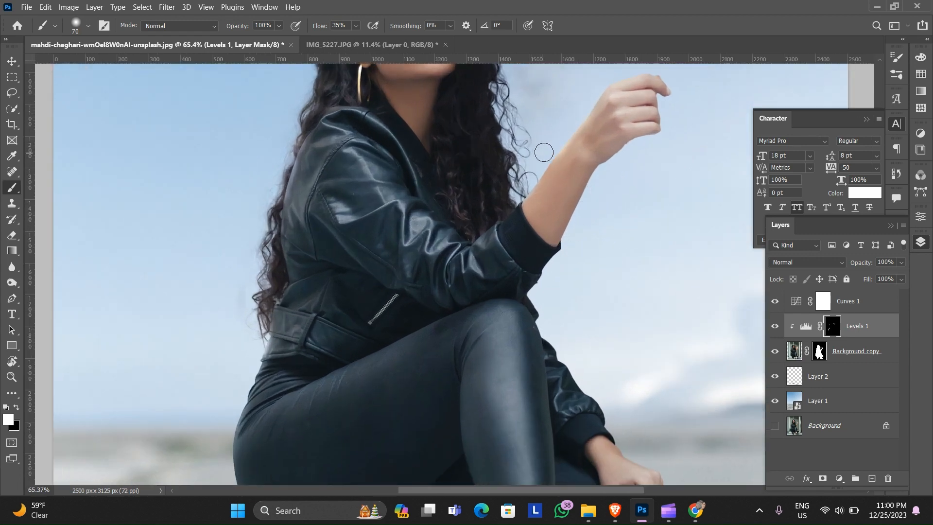
pyautogui.scroll(3, 555, 146)
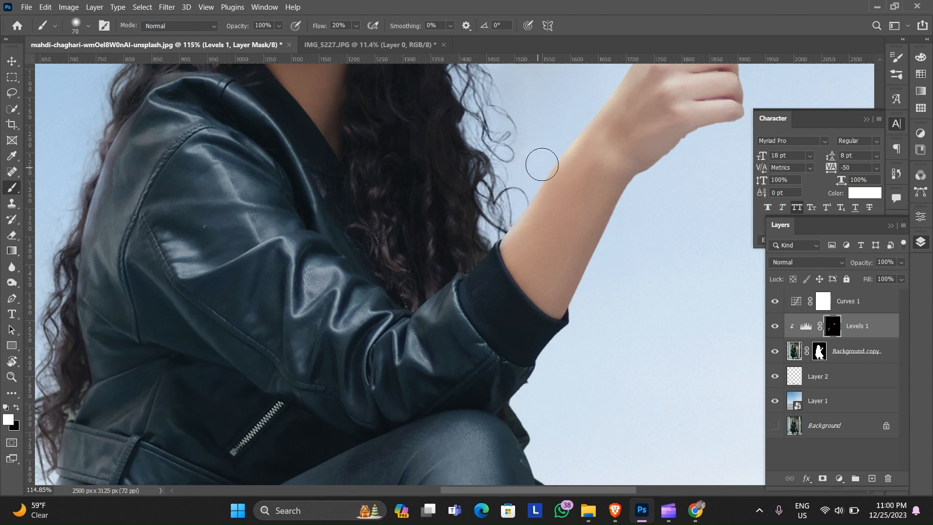
pyautogui.scroll(-3, 579, 125)
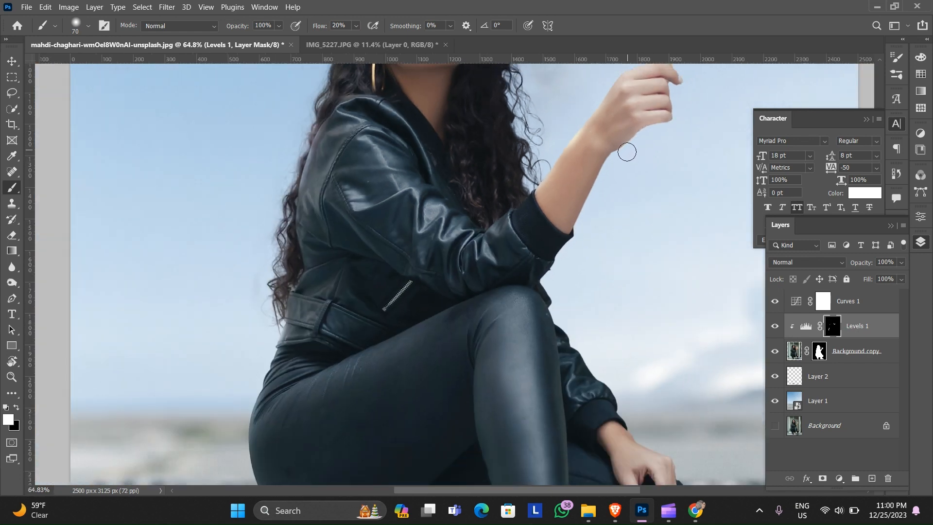
pyautogui.scroll(-2, 664, 130)
pyautogui.scroll(5, 642, 125)
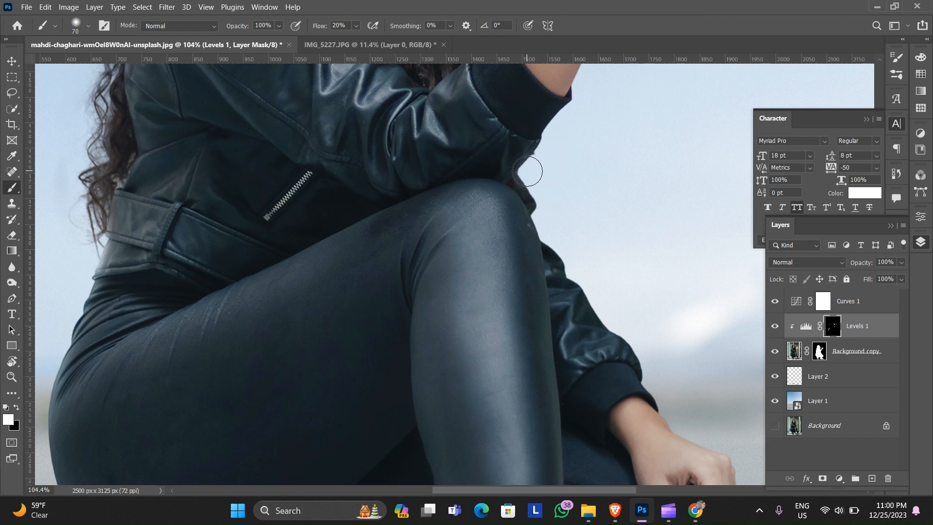
# - Raise the brush flow to 33% and then 44% while brightening the outer edge of the lower arm's jacket sleeve
pyautogui.moveTo(321, 39); pyautogui.dragTo(323, 39)
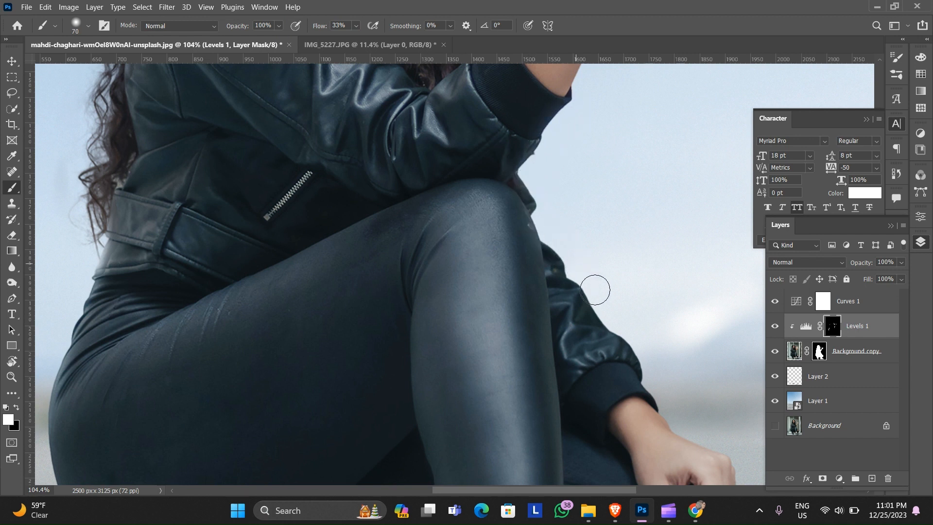
pyautogui.moveTo(589, 269); pyautogui.dragTo(539, 211)
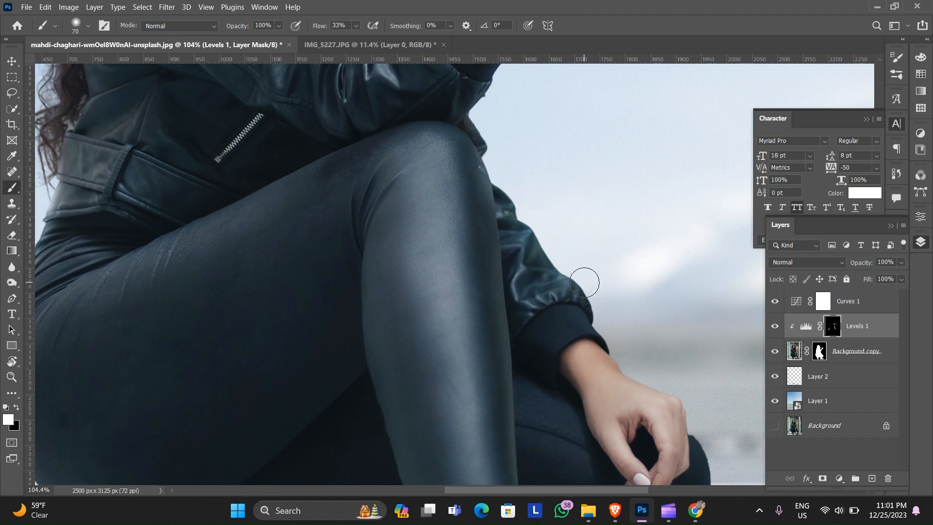
pyautogui.moveTo(572, 224); pyautogui.dragTo(529, 173)
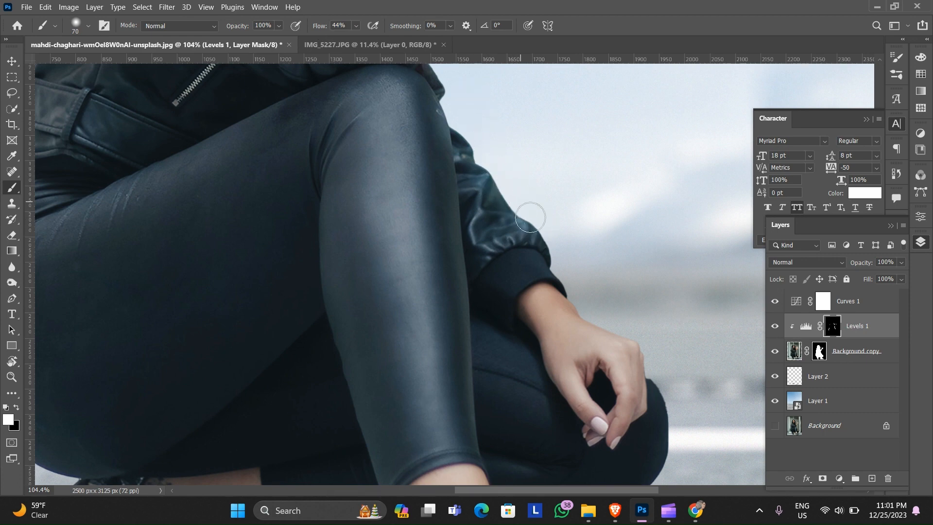
# - Paint white on the Levels 1 mask along the underside of the raised forearm and hand at 44% flow
pyautogui.scroll(-3, 535, 197)
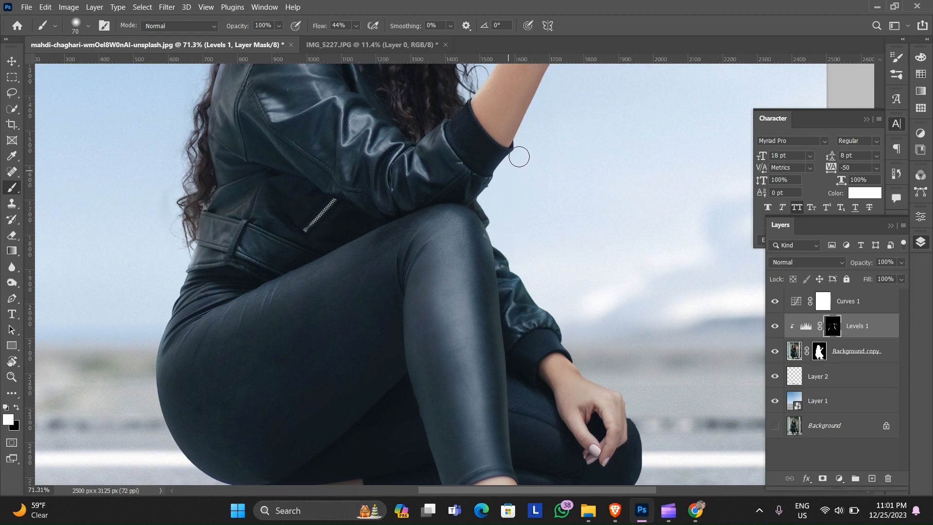
pyautogui.scroll(-2, 546, 102)
pyautogui.scroll(4, 531, 183)
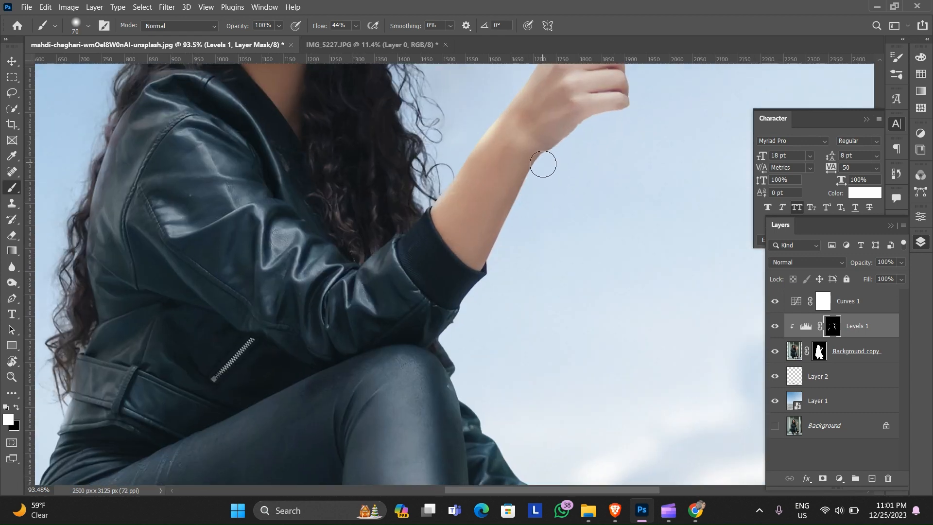
pyautogui.scroll(-2, 520, 222)
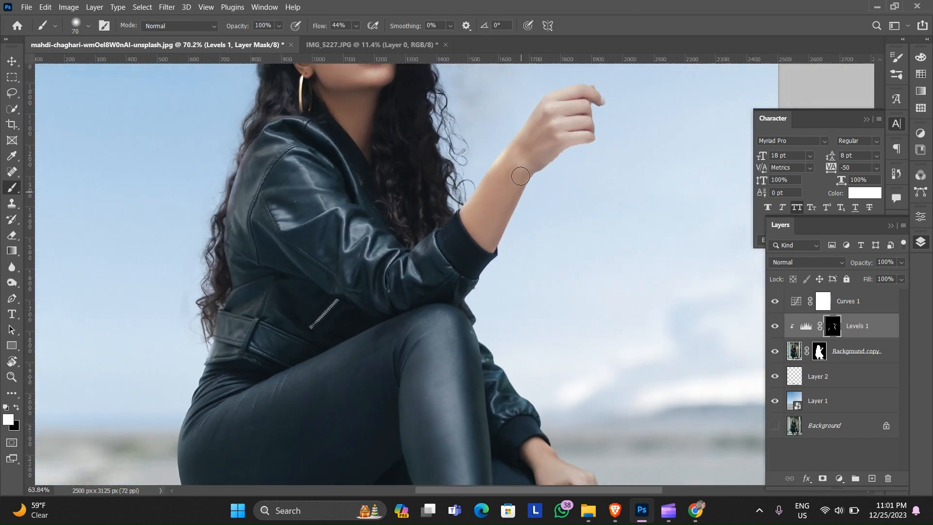
pyautogui.scroll(7, 518, 216)
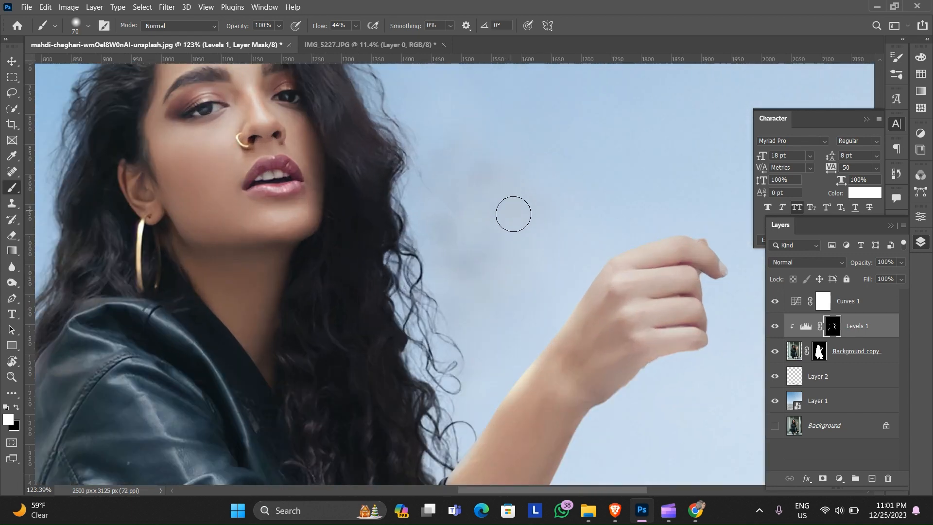
# - Paint black on the Levels 1 mask over the raised wrist to tone down the brightening, and switch to the Blur tool
pyautogui.press('x')
pyautogui.moveTo(555, 391); pyautogui.dragTo(569, 240)
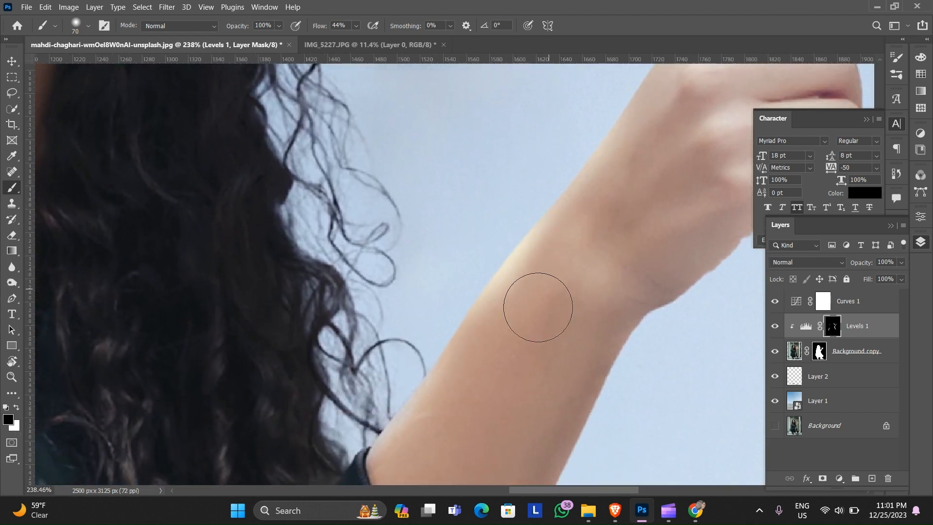
pyautogui.scroll(-4, 607, 226)
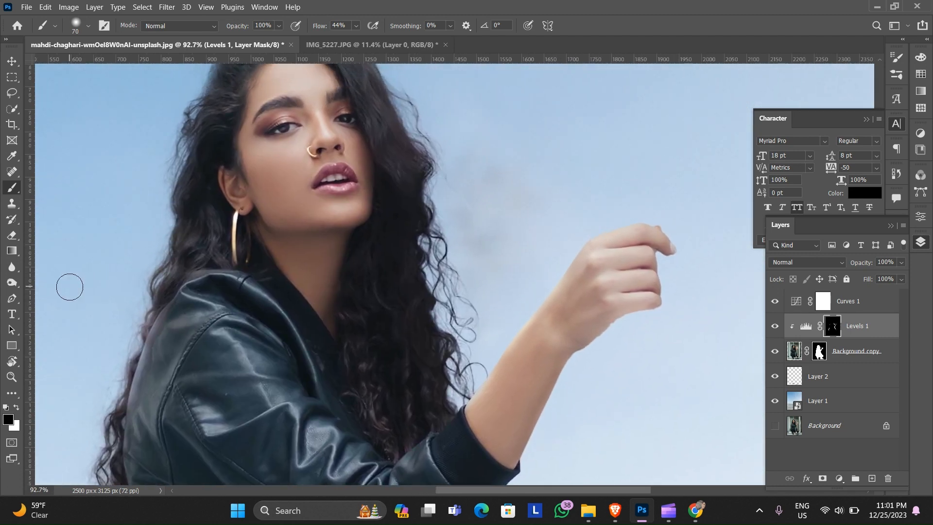
pyautogui.click(12, 267)
pyautogui.scroll(3, 542, 299)
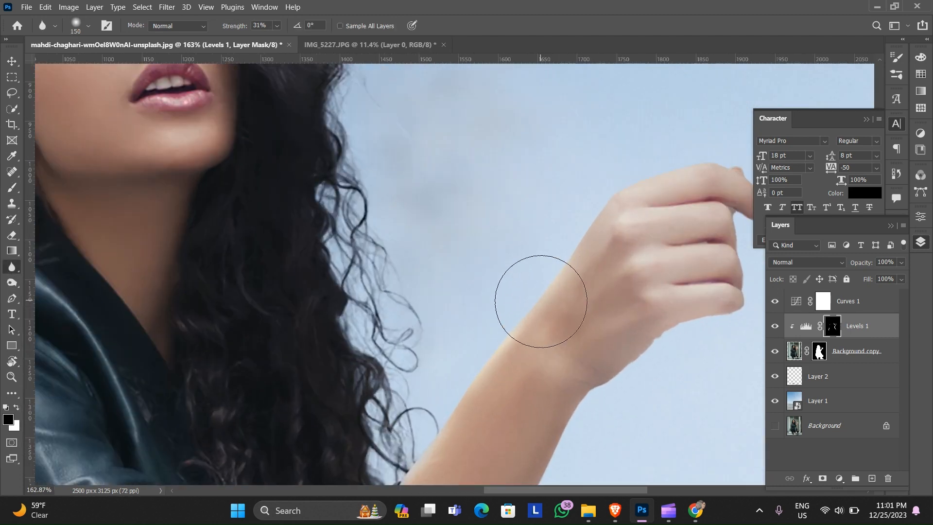
# - Select the Background copy layer mask and try painting black along the hand's lower edge with a 25 px brush
pyautogui.click(819, 350)
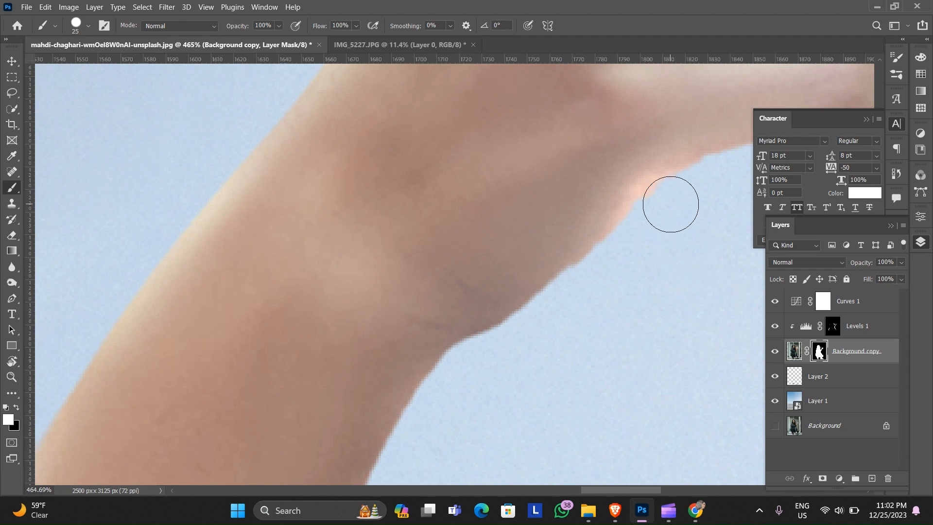
pyautogui.press('x')
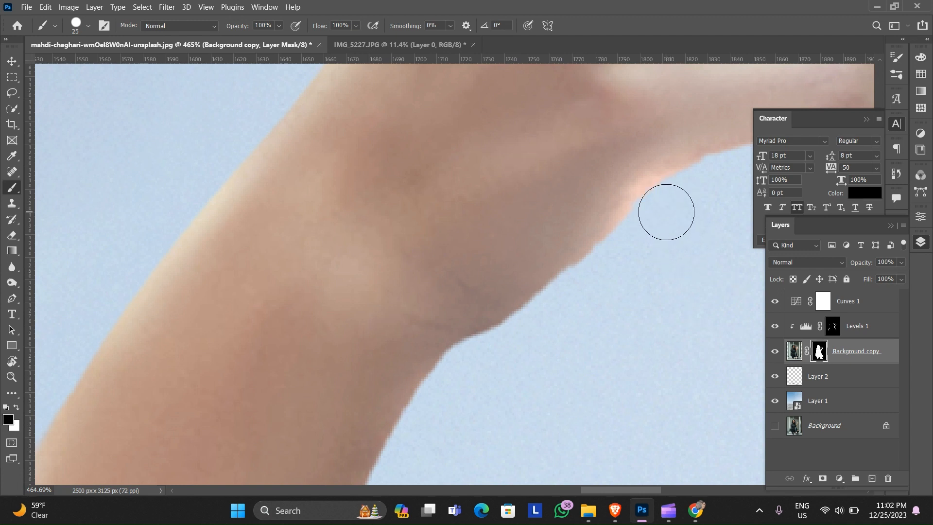
pyautogui.moveTo(644, 246)
pyautogui.mouseDown()
pyautogui.moveTo(598, 258)
pyautogui.moveTo(611, 264)
pyautogui.mouseUp()
pyautogui.hotkey('ctrl', 'z')
# - Switch to the Blur tool at 59% strength and reduce its size to 100 px for the Background copy mask
pyautogui.click(12, 267)
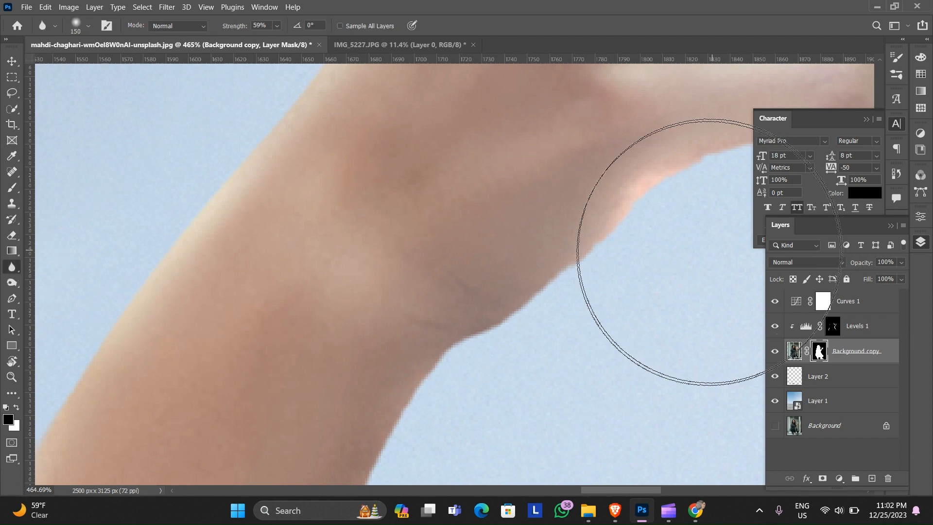
pyautogui.scroll(-3, 662, 345)
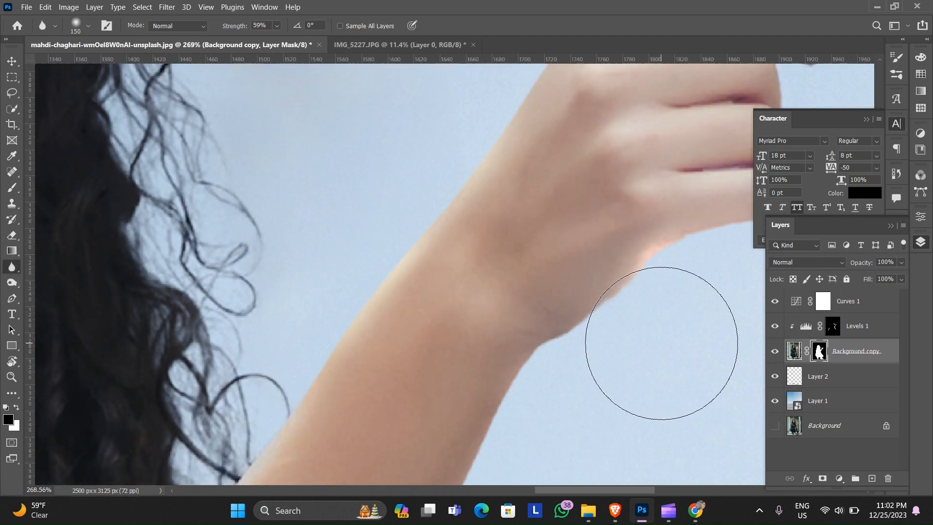
pyautogui.press('[')
pyautogui.press('[')
pyautogui.press('[')
pyautogui.press('[')
pyautogui.press('[')
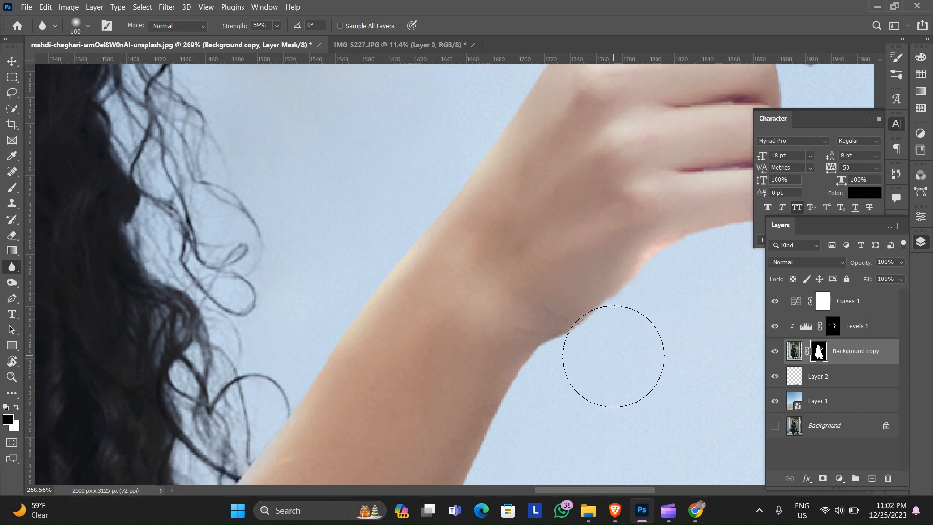
# - Blur the Background copy mask along the outline of the raised forearm, wrist and fingers to soften the cut-out edge
pyautogui.moveTo(562, 392); pyautogui.dragTo(559, 253)
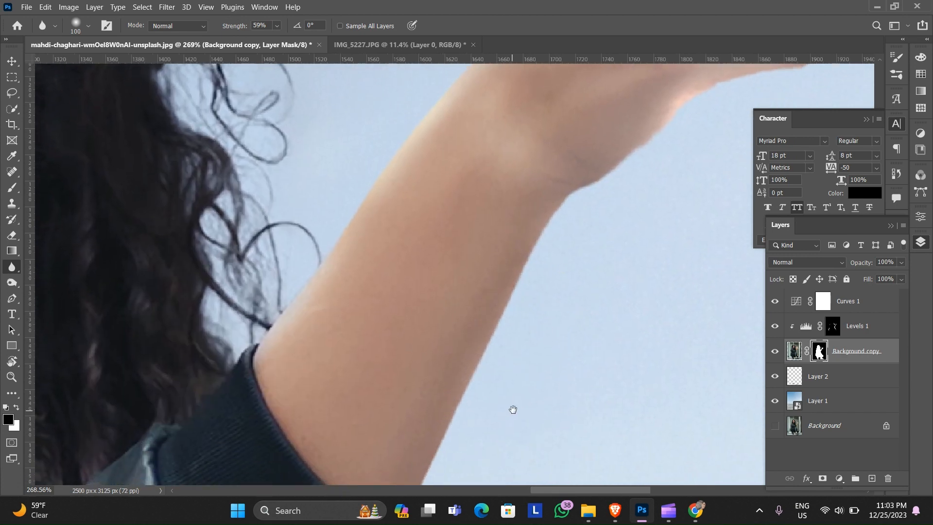
pyautogui.moveTo(512, 410); pyautogui.dragTo(538, 294)
pyautogui.scroll(-3, 491, 420)
pyautogui.moveTo(666, 145); pyautogui.dragTo(602, 262)
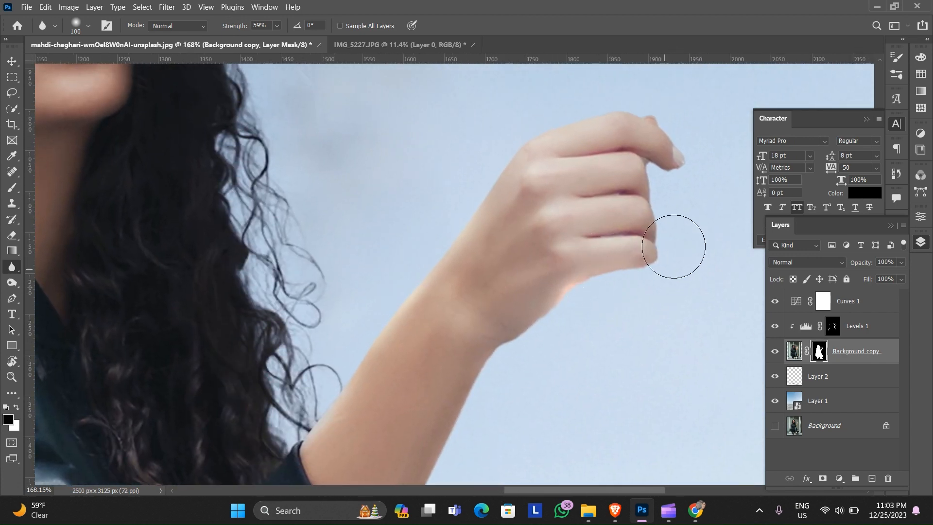
pyautogui.scroll(-5, 357, 347)
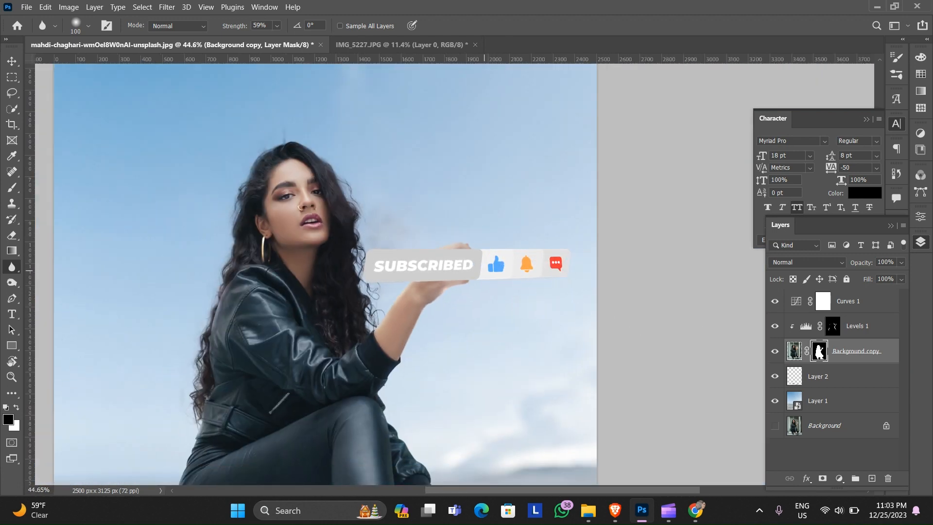
# - Paint black on the Background copy mask with a soft 70 px brush to hide the grey smudges between the hair and hand
pyautogui.press('b')
pyautogui.scroll(3, 421, 225)
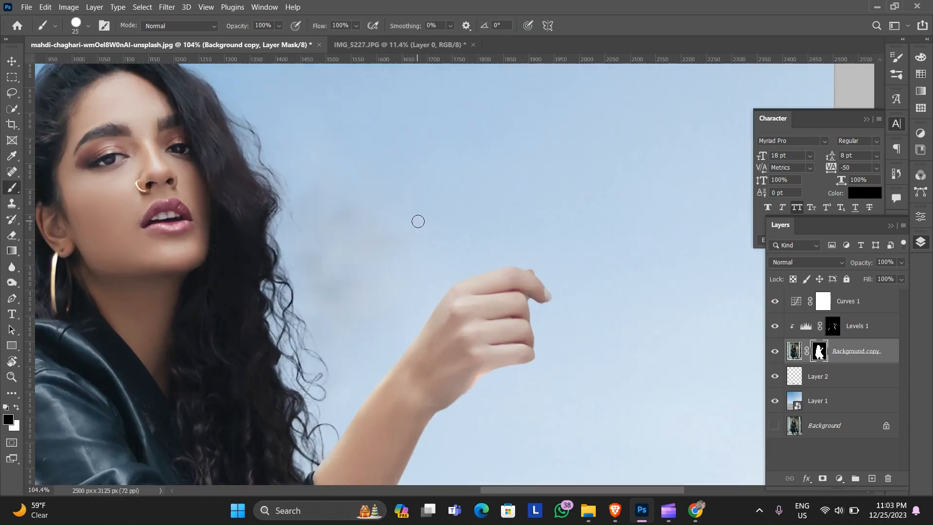
pyautogui.press(']')
pyautogui.press(']')
pyautogui.press(']')
pyautogui.press(']')
pyautogui.scroll(1, 384, 191)
pyautogui.rightClick(386, 193)
pyautogui.click(451, 247)
pyautogui.moveTo(321, 176)
pyautogui.mouseDown()
pyautogui.moveTo(323, 280)
pyautogui.moveTo(345, 167)
pyautogui.moveTo(335, 278)
pyautogui.moveTo(281, 88)
pyautogui.mouseUp()
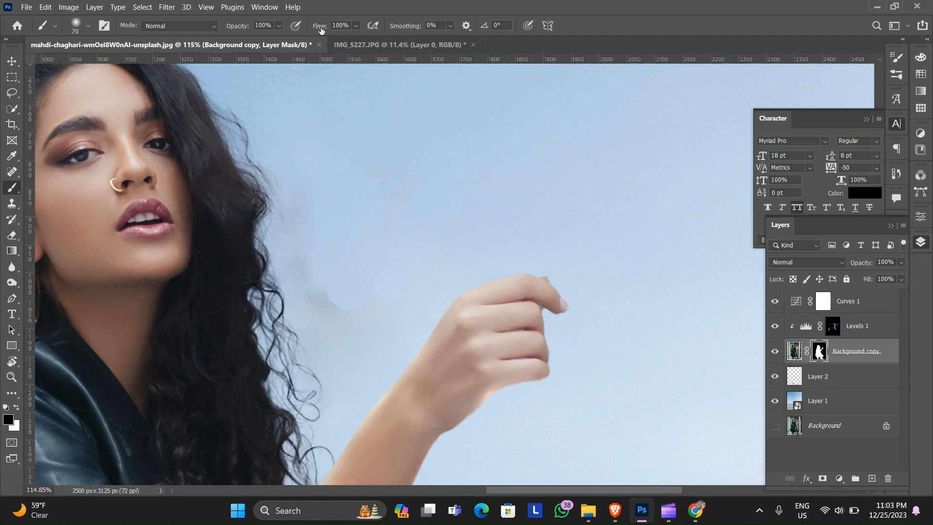
# - Lower the brush flow to 67% and paint out the remaining haze beside the hair with a 100 px brush
pyautogui.moveTo(321, 29); pyautogui.dragTo(305, 30)
pyautogui.scroll(-5, 345, 194)
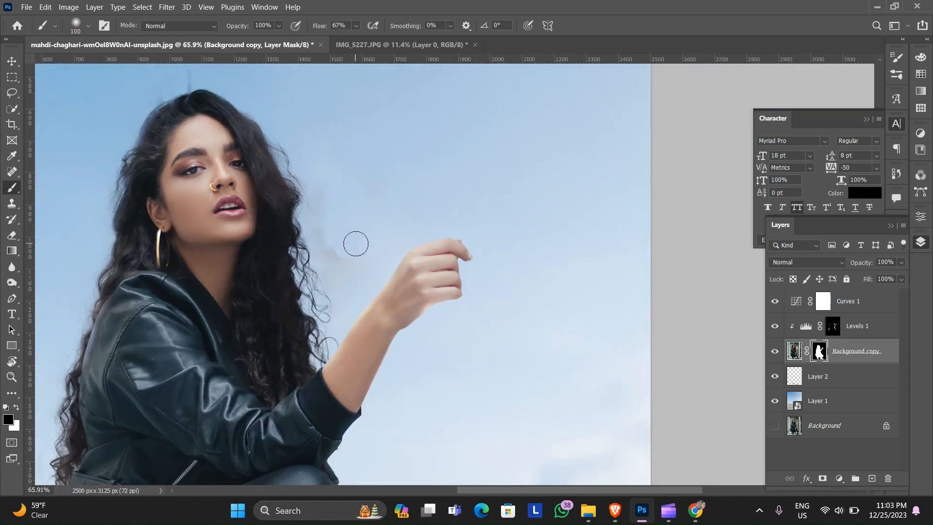
pyautogui.moveTo(357, 243)
pyautogui.mouseDown()
pyautogui.moveTo(334, 220)
pyautogui.moveTo(340, 272)
pyautogui.moveTo(385, 233)
pyautogui.mouseUp()
pyautogui.scroll(-7, 388, 157)
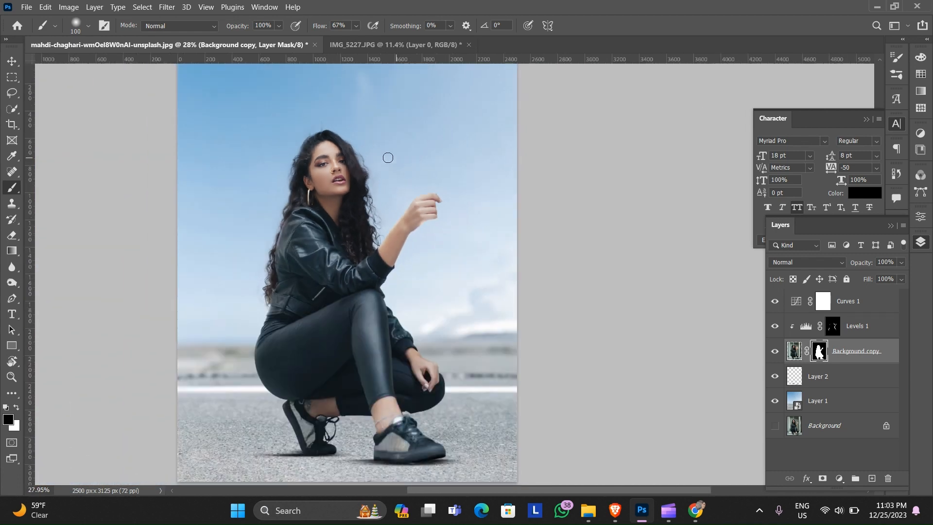
pyautogui.scroll(-3, 387, 136)
# - Add a Color Lookup adjustment layer above Curves 1 and load the 2Strip.look 3DLUT
pyautogui.click(854, 302)
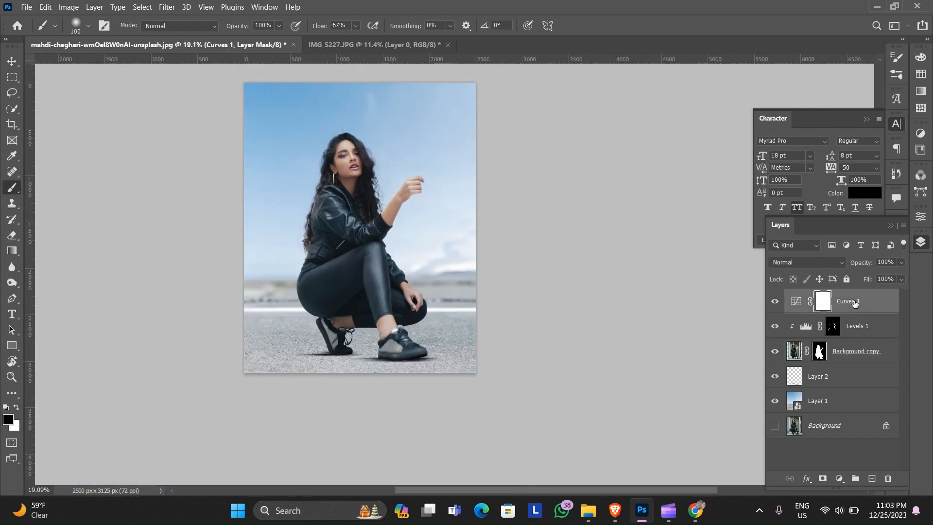
pyautogui.click(840, 479)
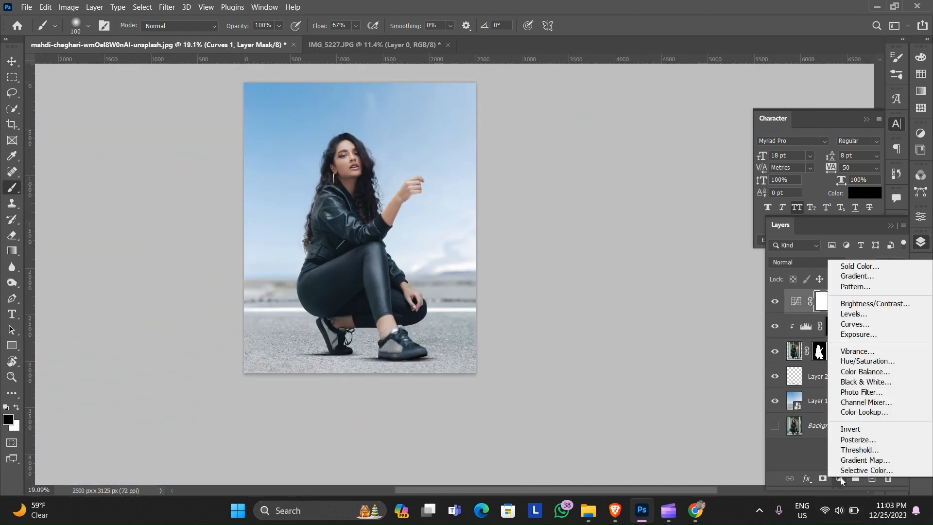
pyautogui.click(861, 412)
pyautogui.click(828, 245)
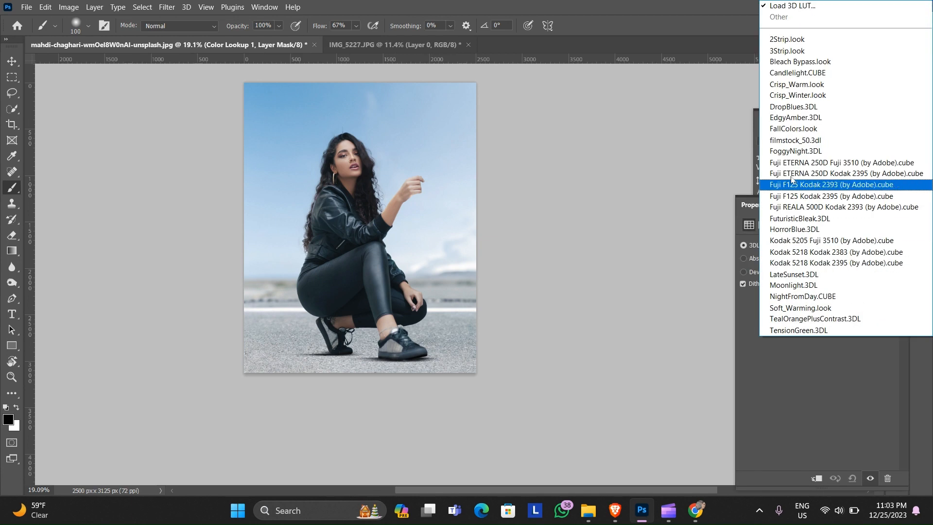
pyautogui.click(788, 51)
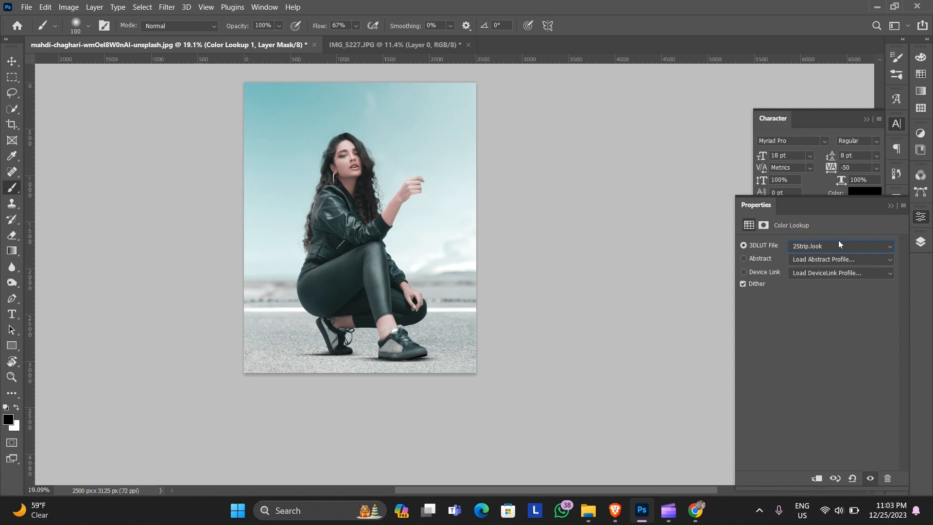
# - Preview successive 3DLUT looks on the Color Lookup layer, from Candlelight.CUBE through to Kodak 5205 Fuji 3510
pyautogui.scroll(-3, 838, 246)
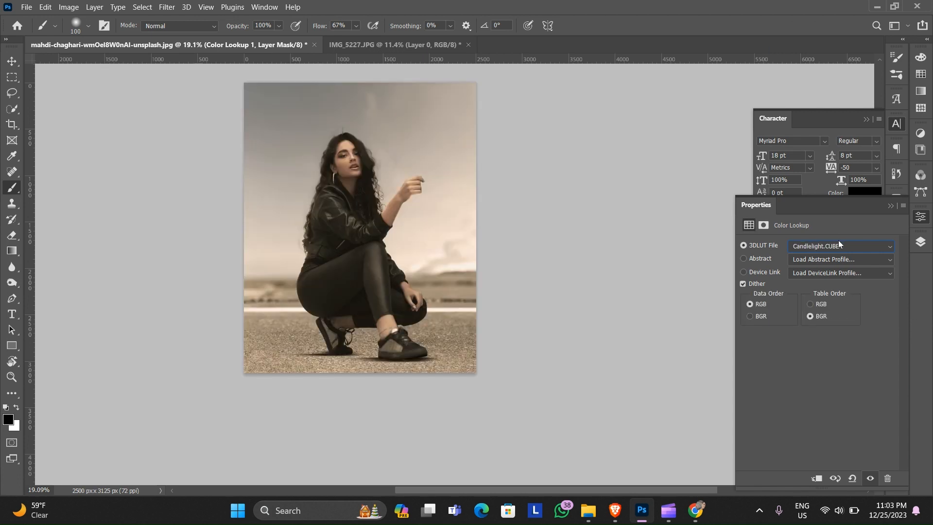
pyautogui.scroll(-2, 838, 245)
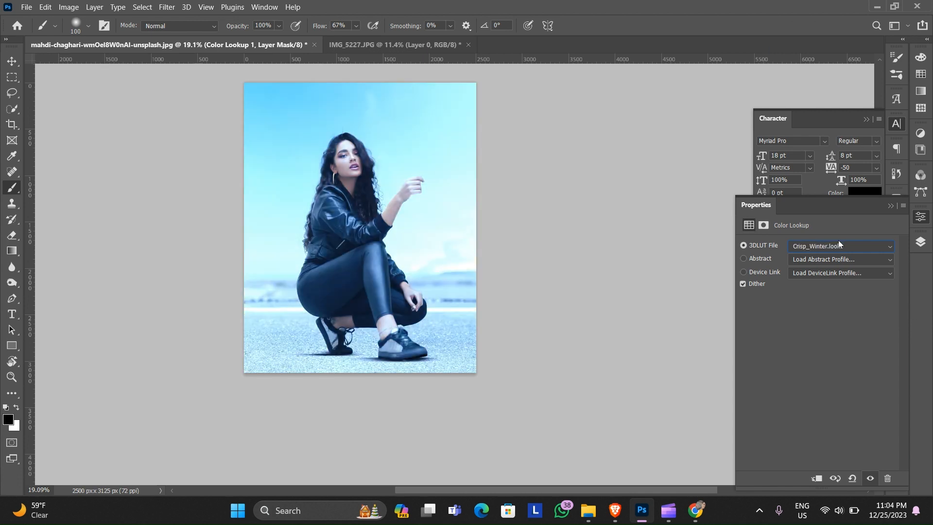
pyautogui.scroll(-2, 838, 246)
pyautogui.scroll(-5, 839, 240)
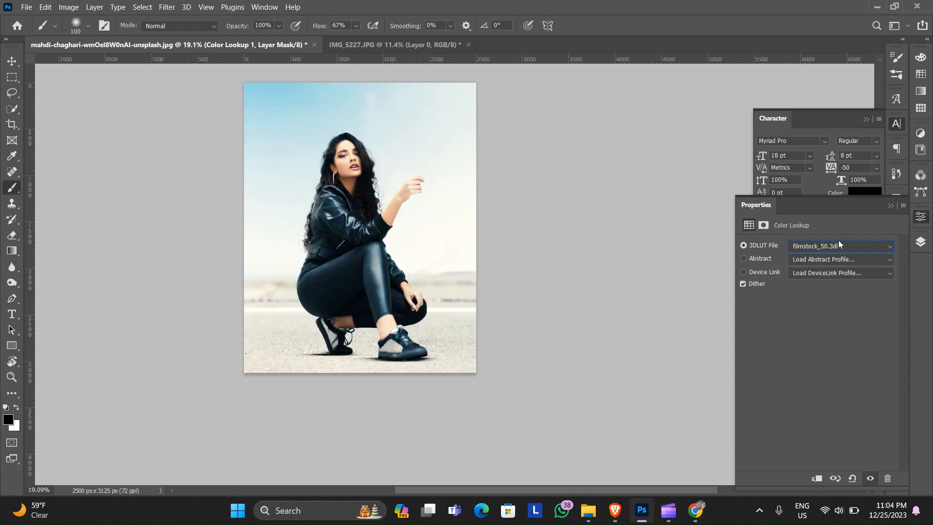
pyautogui.scroll(-5, 838, 240)
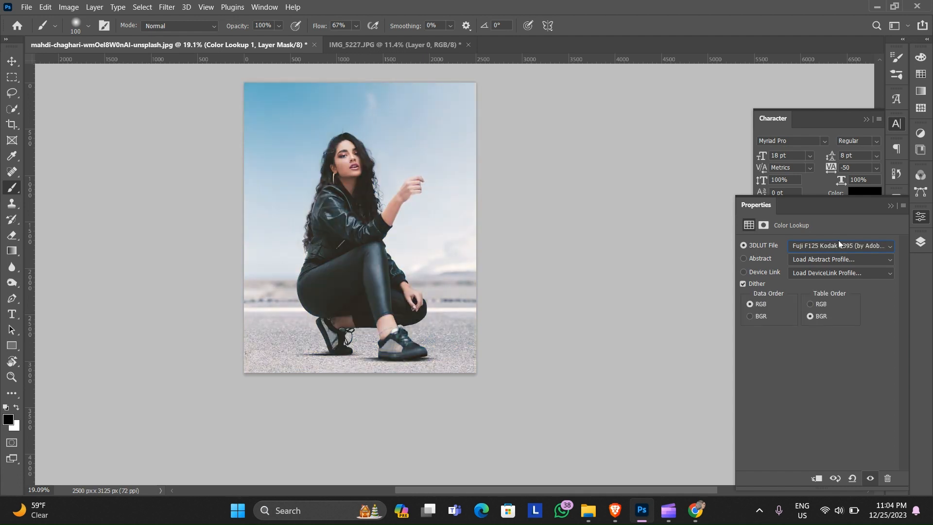
pyautogui.press('Up')
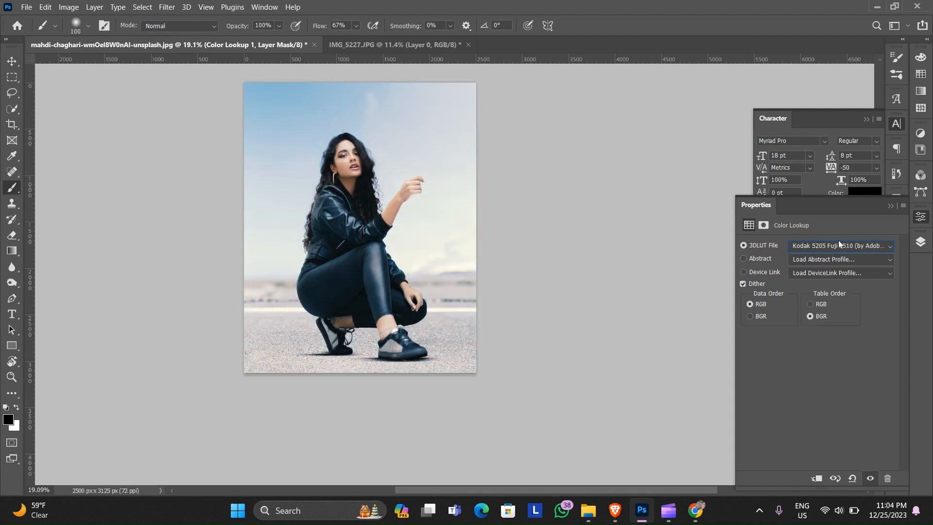
# - Go back up through the 3DLUT looks, past filmstock_50.3dl, to Candlelight.CUBE
pyautogui.click(838, 241)
pyautogui.click(837, 176)
pyautogui.press('Up')
pyautogui.press('Up')
pyautogui.press('Up')
pyautogui.press('Up')
pyautogui.press('Up')
pyautogui.press('Up')
pyautogui.press('Up')
pyautogui.press('Up')
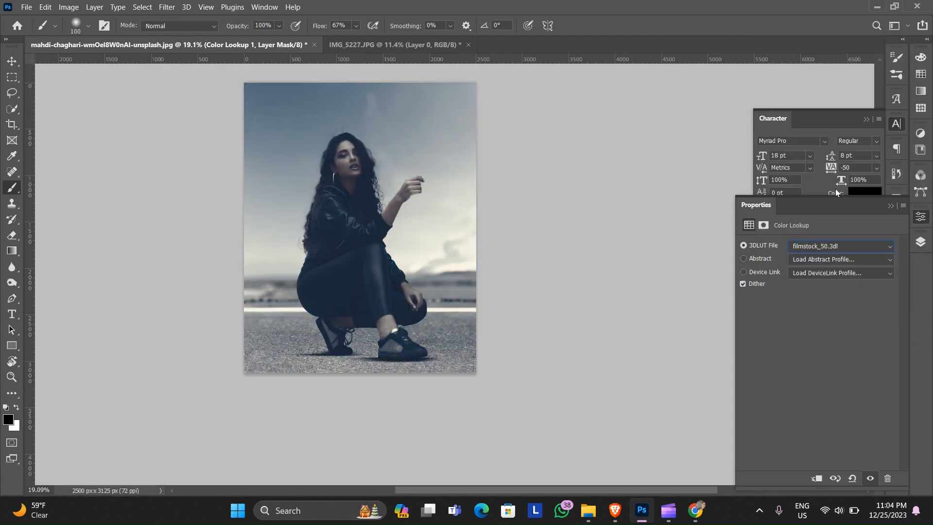
pyautogui.press('Up')
pyautogui.press('Up')
pyautogui.press('Up')
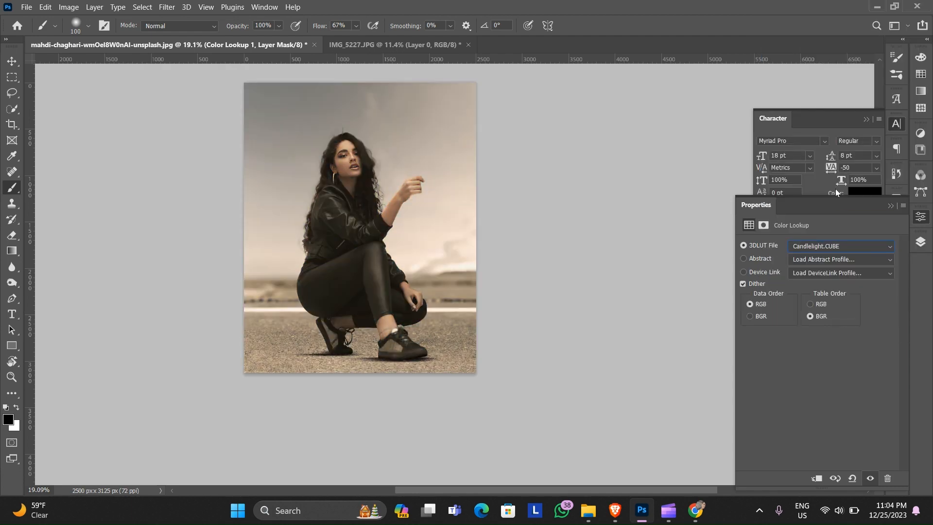
# - Compare the 3DLUT looks again from Candlelight.CUBE down through EdgyAmber.3DL and Fuji ETERNA 250D Kodak 2395 to HorrorBlue.3DL
pyautogui.press('Down')
pyautogui.press('Down')
pyautogui.press('Down')
pyautogui.press('Down')
pyautogui.press('Down')
pyautogui.press('Down')
pyautogui.press('Down')
pyautogui.press('Down')
pyautogui.press('Down')
pyautogui.press('Down')
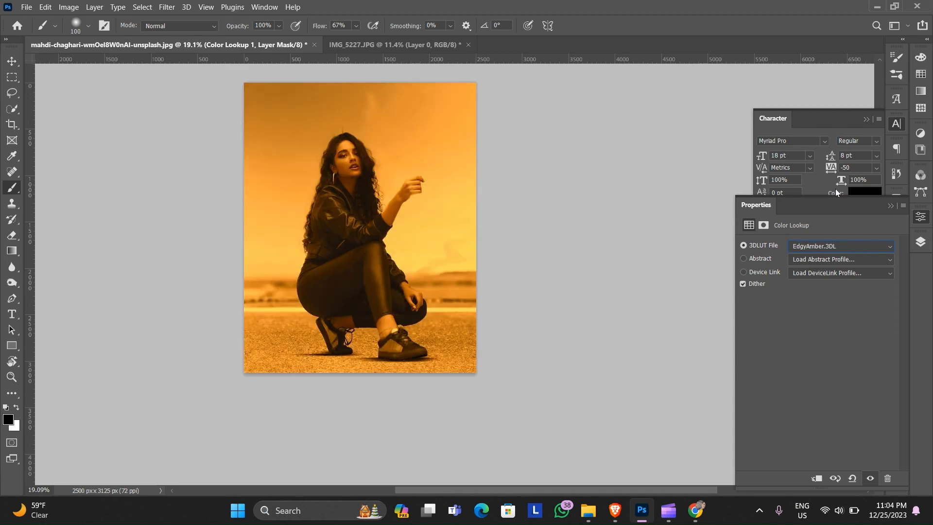
pyautogui.press('Down')
pyautogui.press('Down')
pyautogui.press('Down')
pyautogui.press('Down')
pyautogui.press('Down')
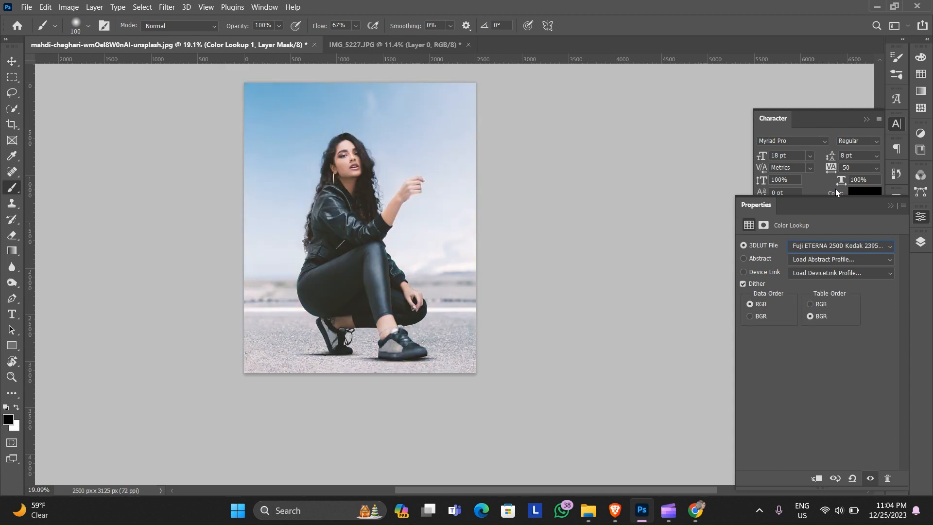
pyautogui.press('Down')
pyautogui.press('Down')
pyautogui.press('Down')
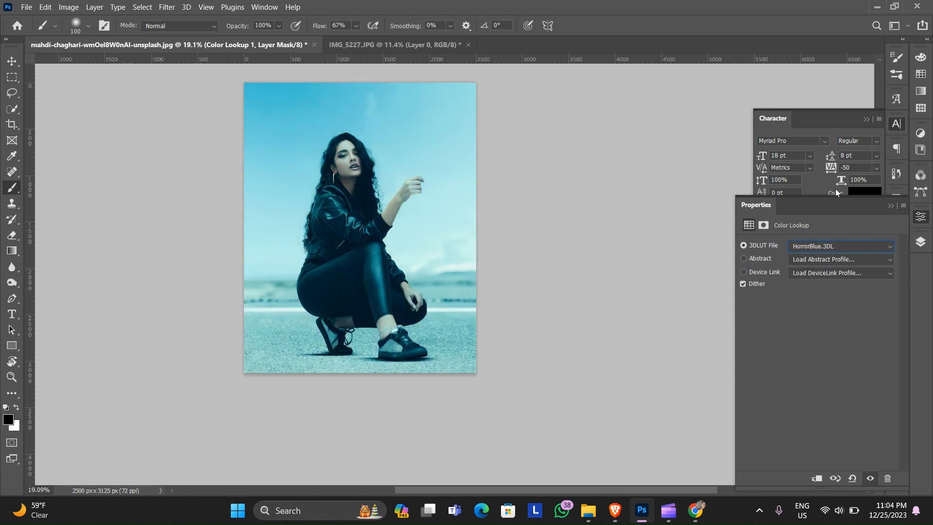
# - Return to a Fuji film-stock 3DLUT for the Color Lookup and reduce that layer's opacity to 62%
pyautogui.press('Up')
pyautogui.press('Up')
pyautogui.press('Up')
pyautogui.press('Up')
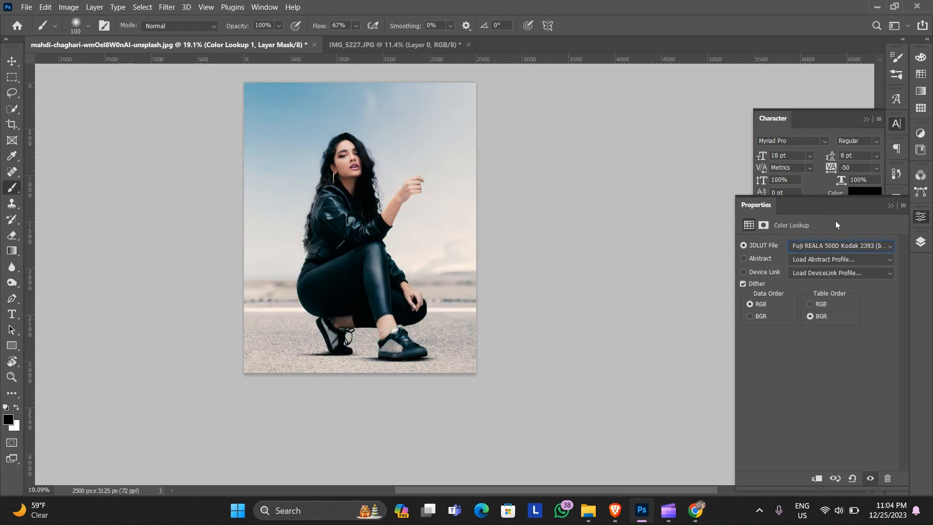
pyautogui.press('Up')
pyautogui.press('Up')
pyautogui.press('Up')
pyautogui.click(890, 206)
pyautogui.click(922, 241)
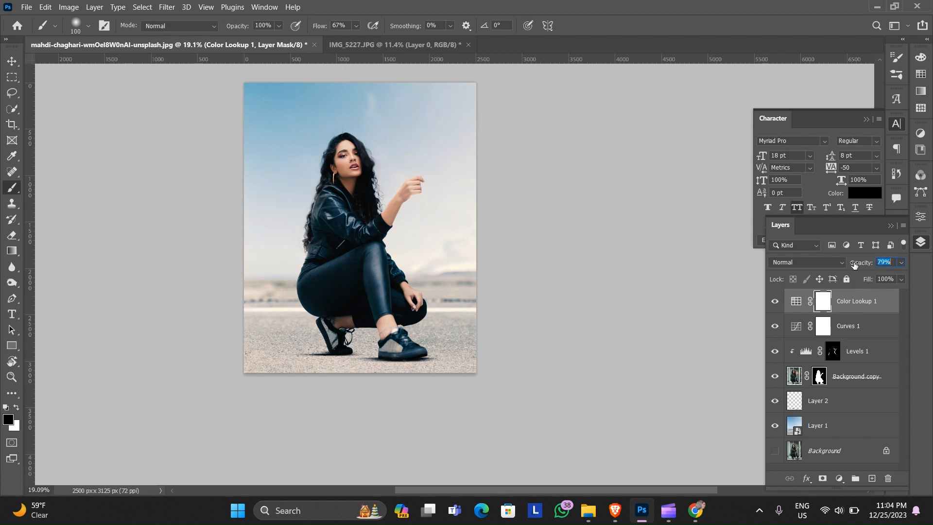
pyautogui.scroll(4, 382, 193)
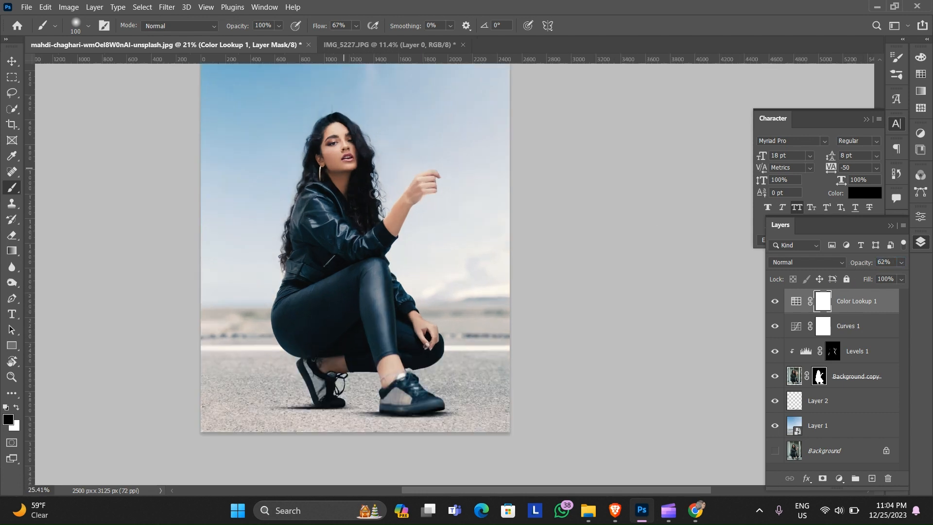
pyautogui.press('v')
pyautogui.moveTo(387, 171); pyautogui.dragTo(407, 199)
pyautogui.scroll(-2, 407, 194)
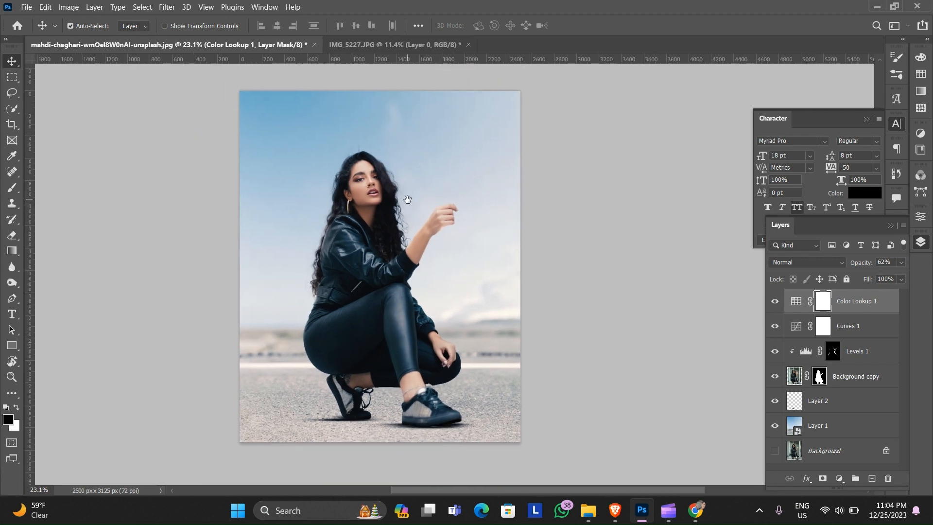
# - Paint black on the Background copy mask with a 5 px brush to remove the light remnant between the index and middle fingers
pyautogui.scroll(5, 430, 206)
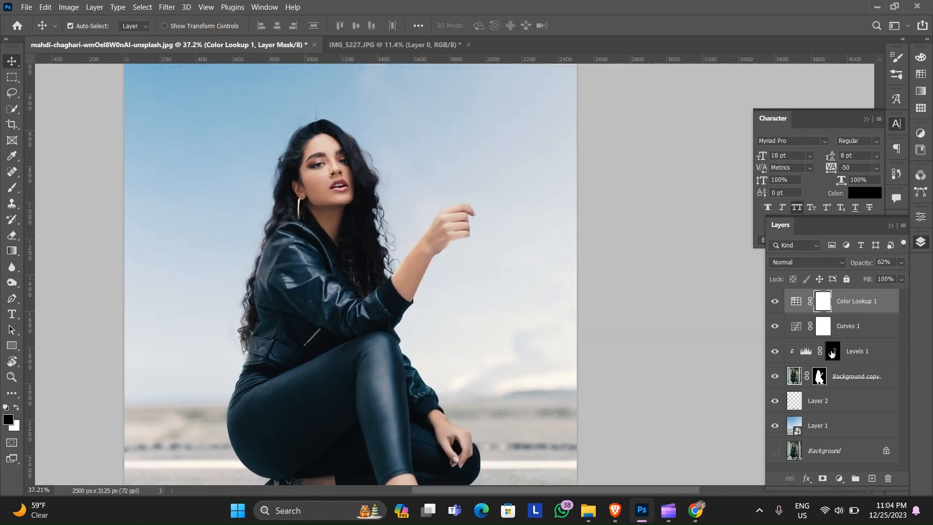
pyautogui.click(831, 352)
pyautogui.scroll(9, 542, 243)
pyautogui.scroll(5, 500, 216)
pyautogui.press('b')
pyautogui.press('x')
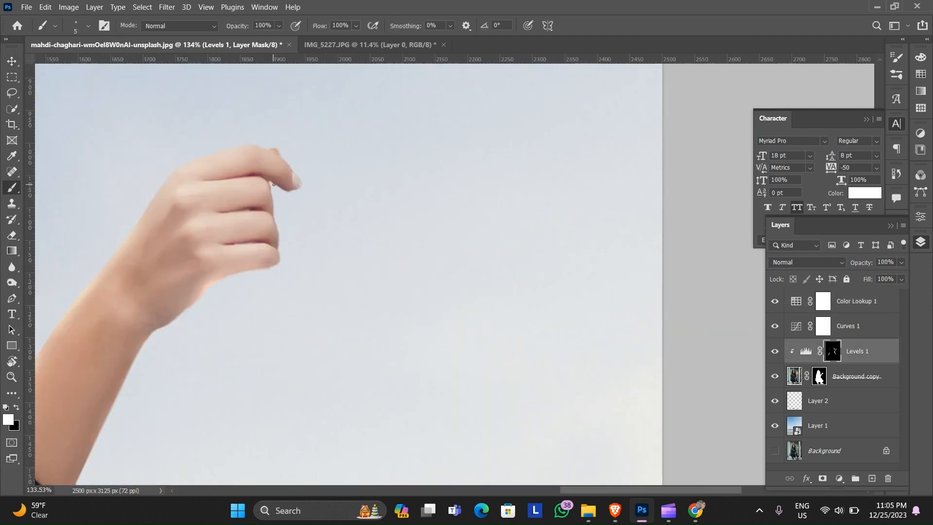
pyautogui.click(823, 379)
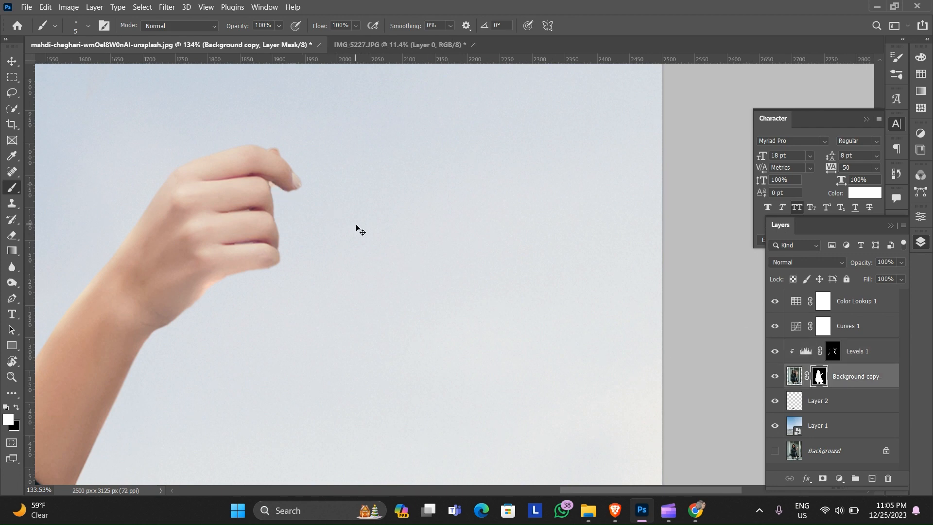
pyautogui.scroll(10, 272, 183)
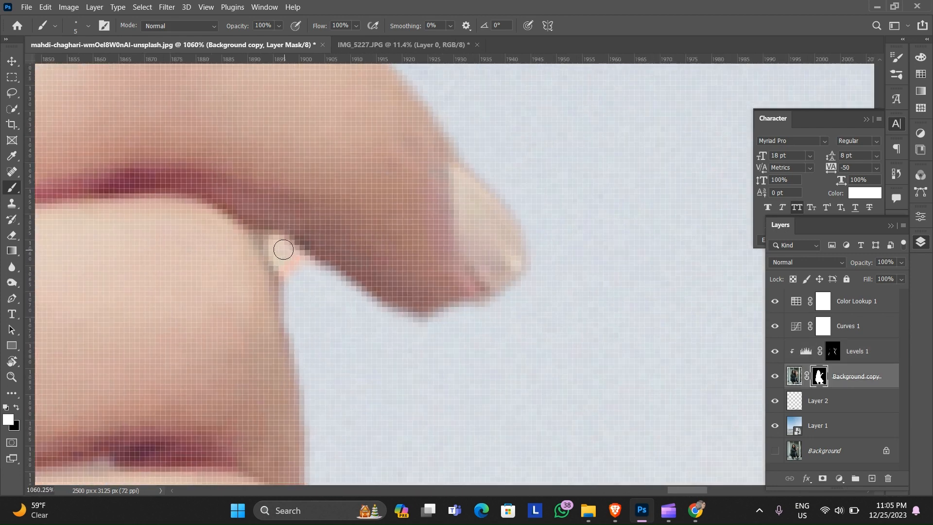
pyautogui.press('x')
pyautogui.moveTo(275, 246)
pyautogui.mouseDown()
pyautogui.moveTo(292, 284)
pyautogui.moveTo(304, 269)
pyautogui.mouseUp()
pyautogui.scroll(-12, 305, 269)
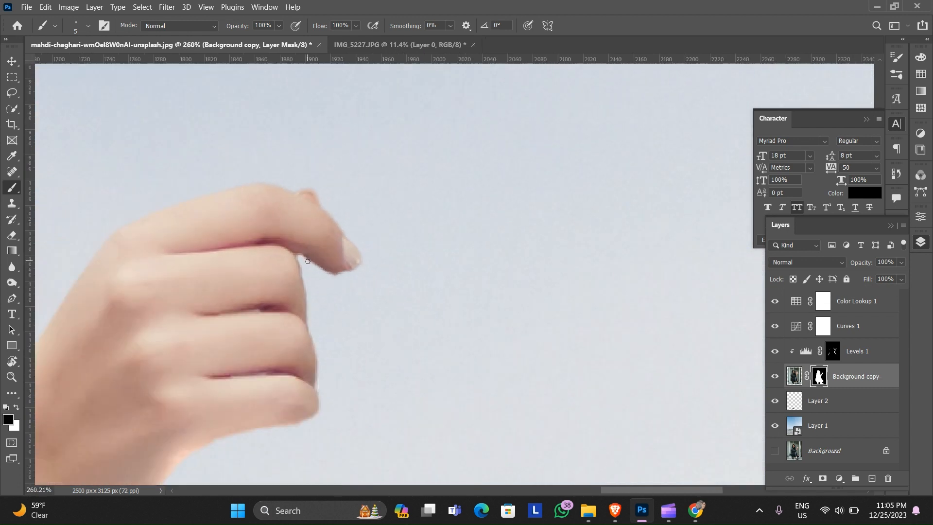
pyautogui.scroll(-2, 306, 256)
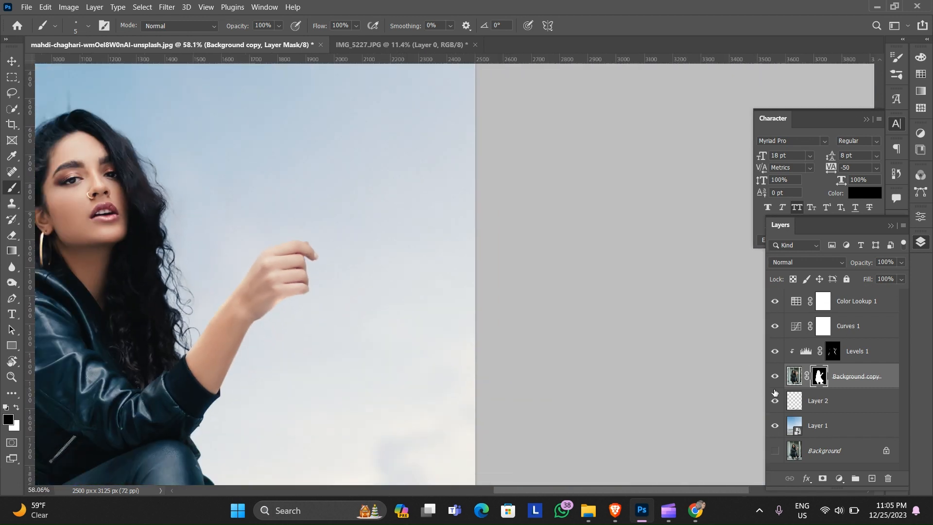
# - Soften the Background copy mask around the fingertips with the 100 px Blur tool at 59% strength
pyautogui.click(11, 267)
pyautogui.scroll(6, 306, 261)
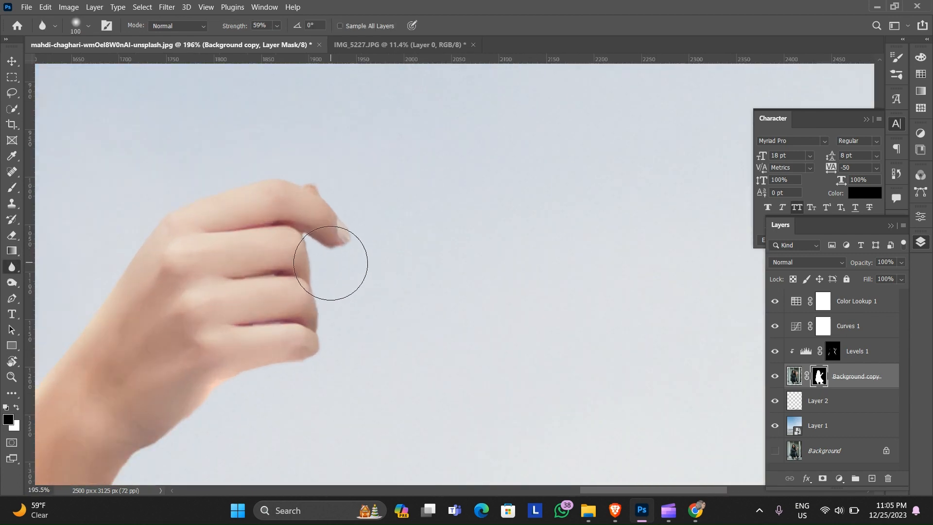
pyautogui.scroll(-7, 340, 262)
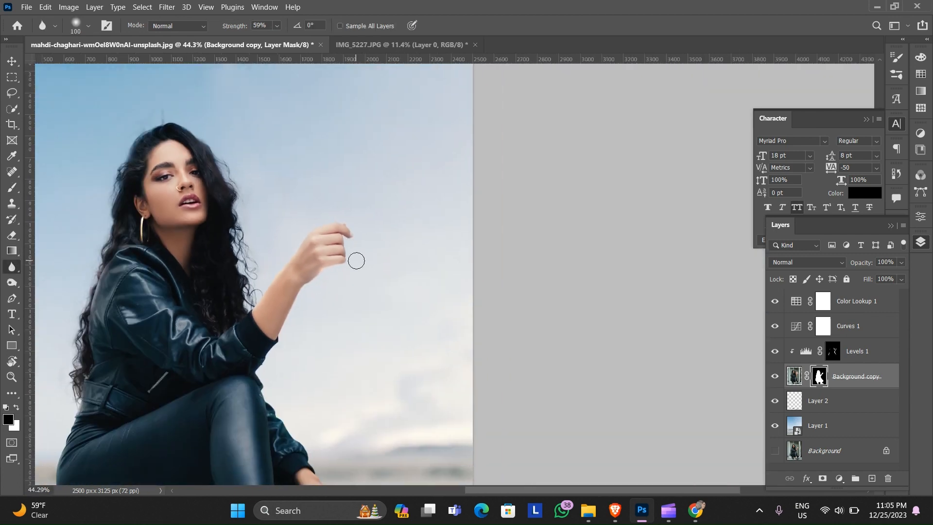
pyautogui.scroll(-4, 356, 261)
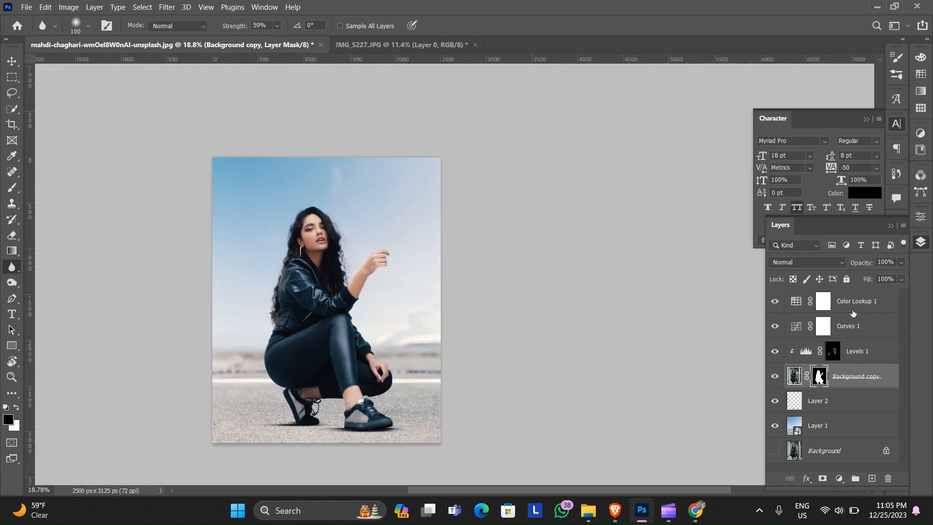
# - Stamp all visible layers into a new layer above Color Lookup 1 and open it in the Camera Raw Filter
pyautogui.click(853, 311)
pyautogui.hotkey('ctrl', 'shift', 'alt', 'e')
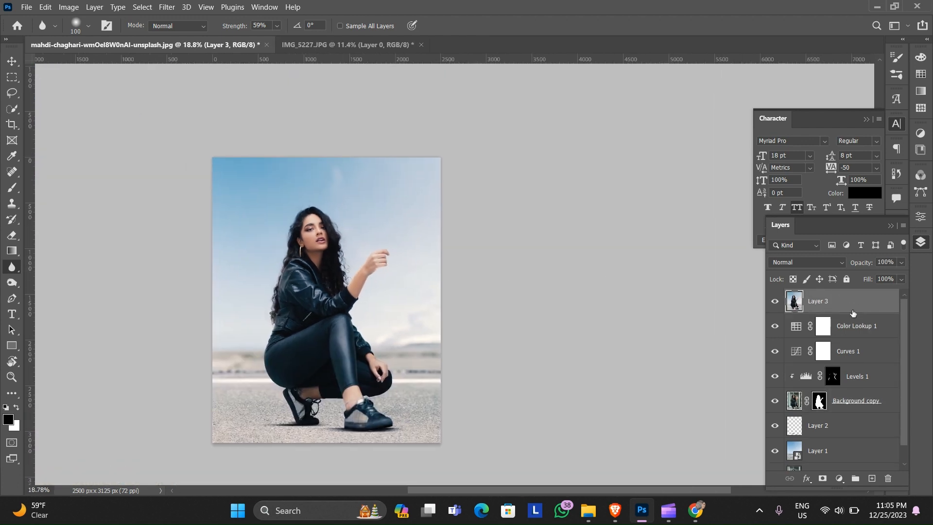
pyautogui.click(167, 7)
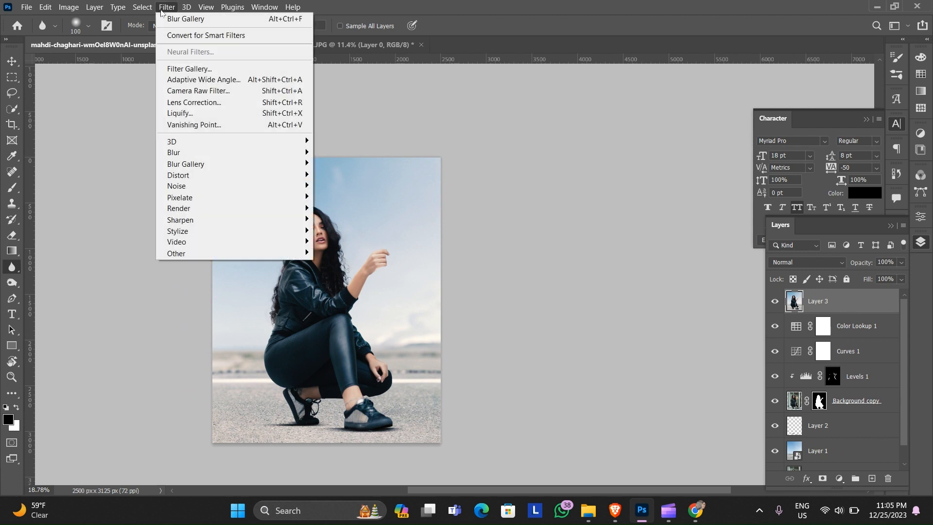
pyautogui.click(192, 91)
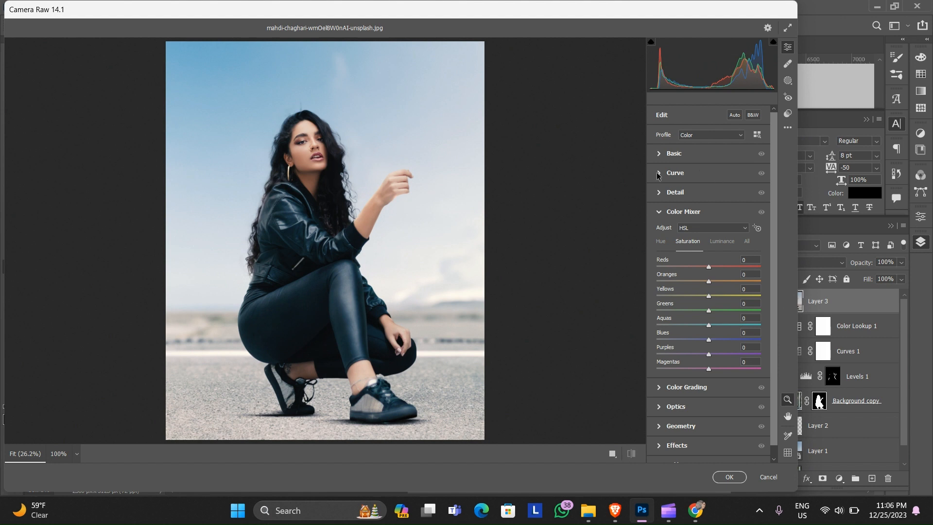
# - Set the Camera Raw Basic adjustments to Contrast -8 and Highlights +4
pyautogui.click(664, 153)
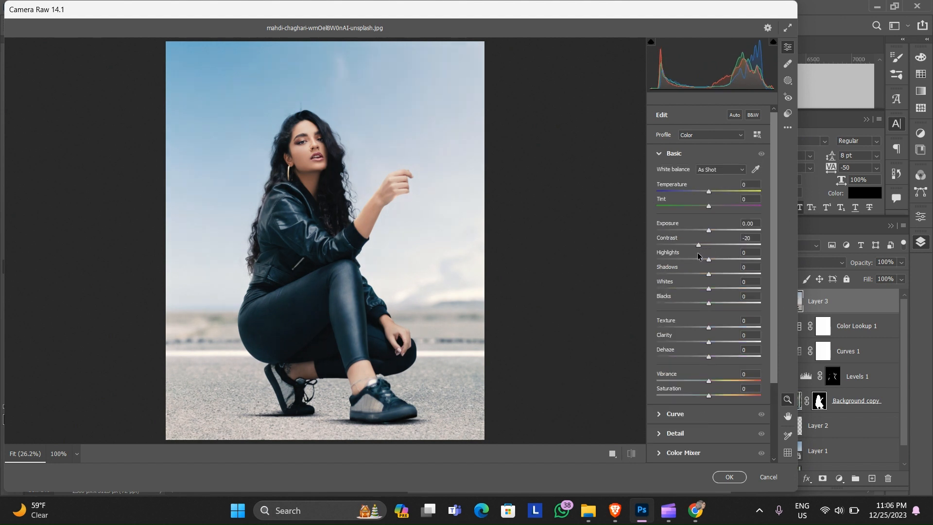
pyautogui.moveTo(698, 256); pyautogui.dragTo(711, 264)
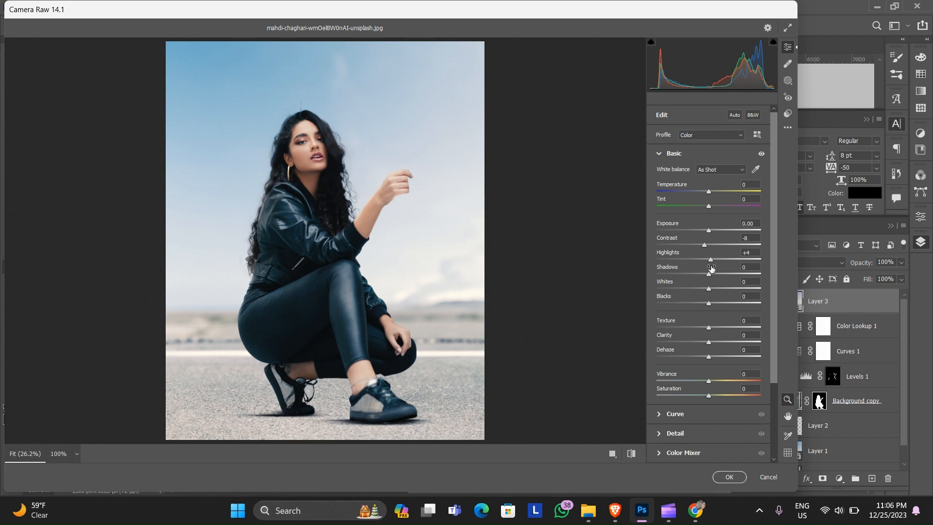
pyautogui.moveTo(709, 276); pyautogui.dragTo(709, 281)
pyautogui.scroll(-4, 768, 238)
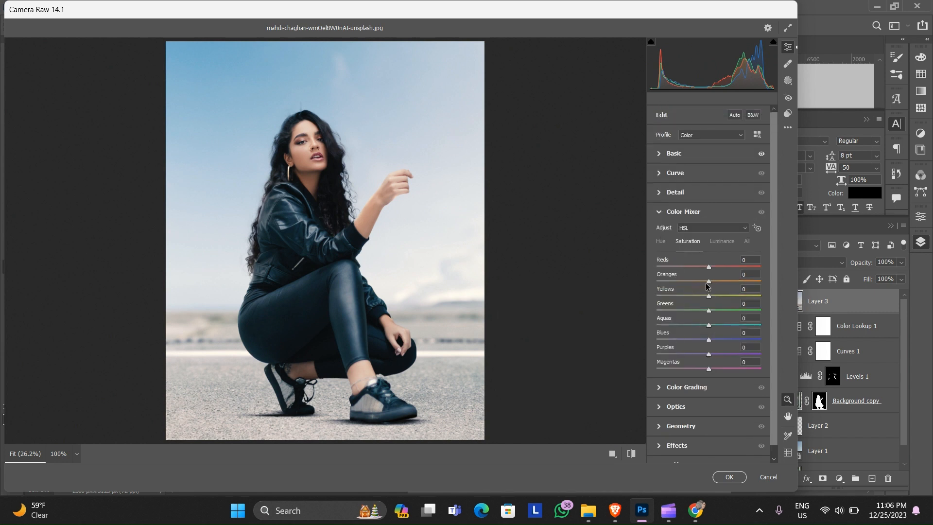
# - Try adjusting the saturation and luminance of the Oranges in the HSL Color Mixer
pyautogui.moveTo(706, 286); pyautogui.dragTo(703, 288)
pyautogui.click(731, 245)
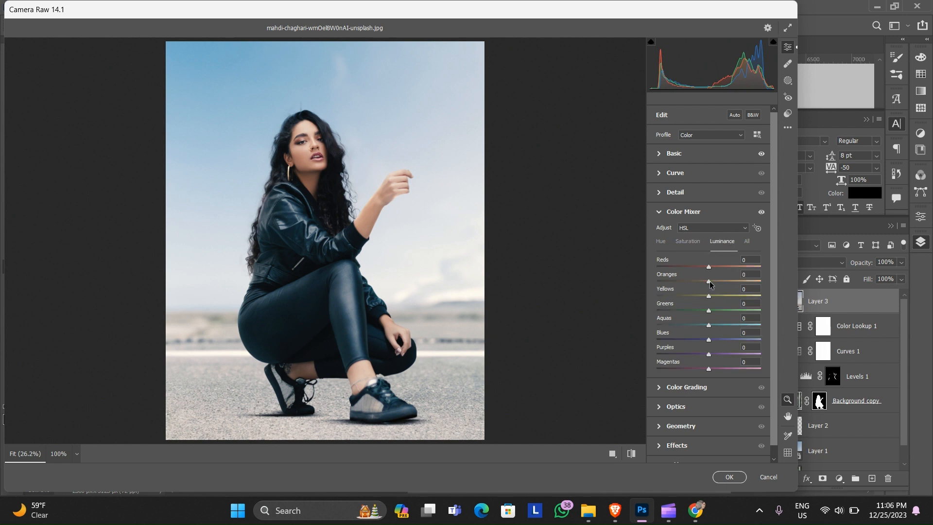
pyautogui.moveTo(710, 285); pyautogui.dragTo(709, 287)
pyautogui.doubleClick(748, 275)
pyautogui.click(703, 244)
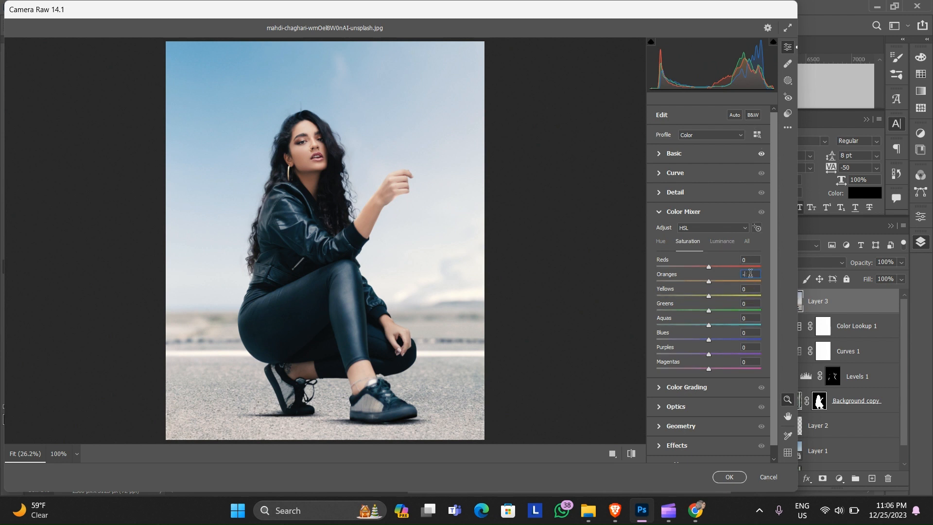
pyautogui.scroll(-1, 738, 258)
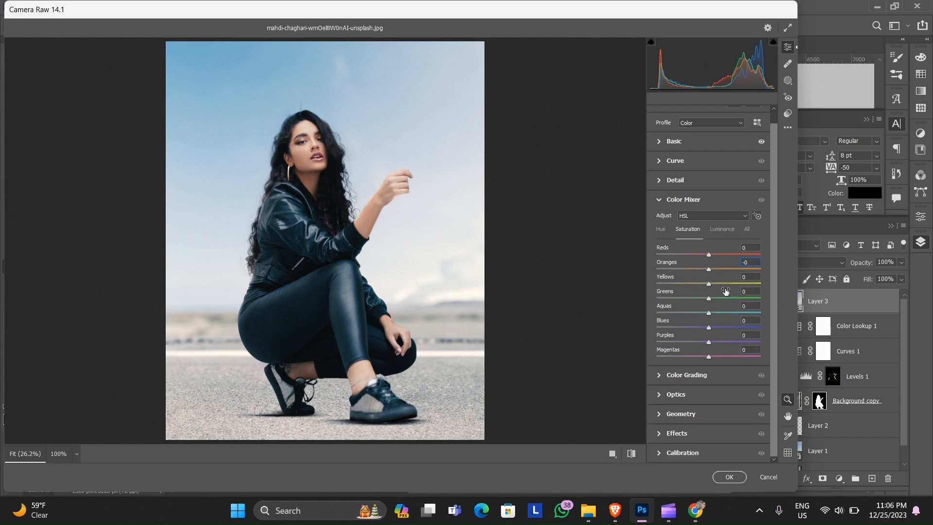
# - Tint the Color Grading highlights blue with hue 220 and saturation 27, and apply the Camera Raw Filter
pyautogui.click(660, 377)
pyautogui.click(729, 247)
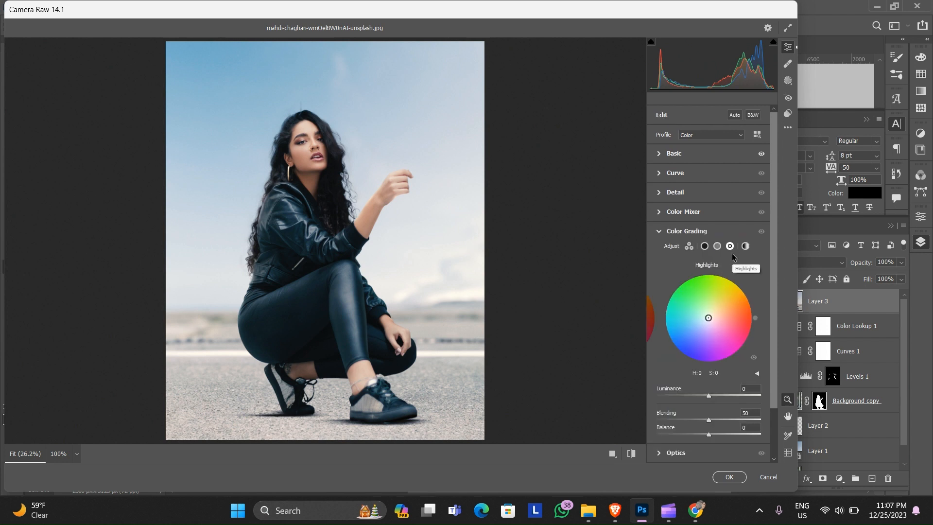
pyautogui.moveTo(709, 318); pyautogui.dragTo(699, 325)
pyautogui.scroll(-2, 688, 397)
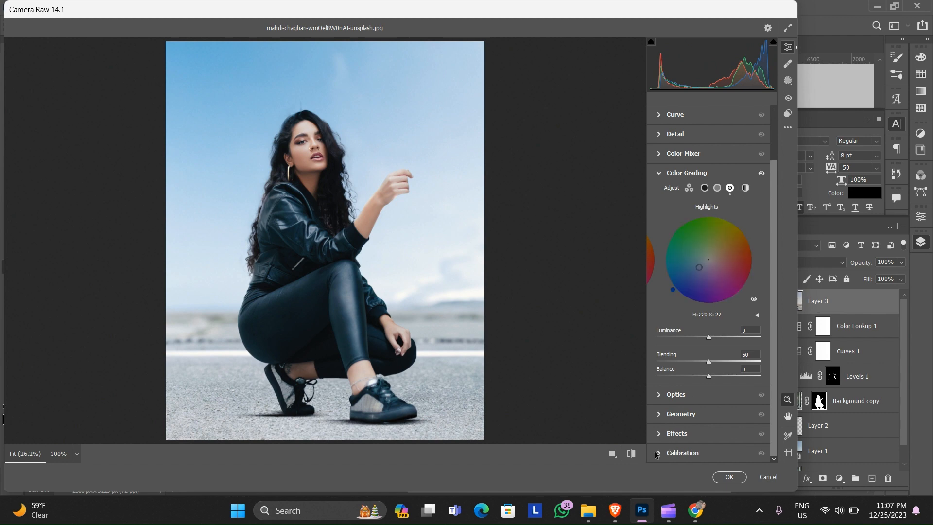
pyautogui.click(674, 452)
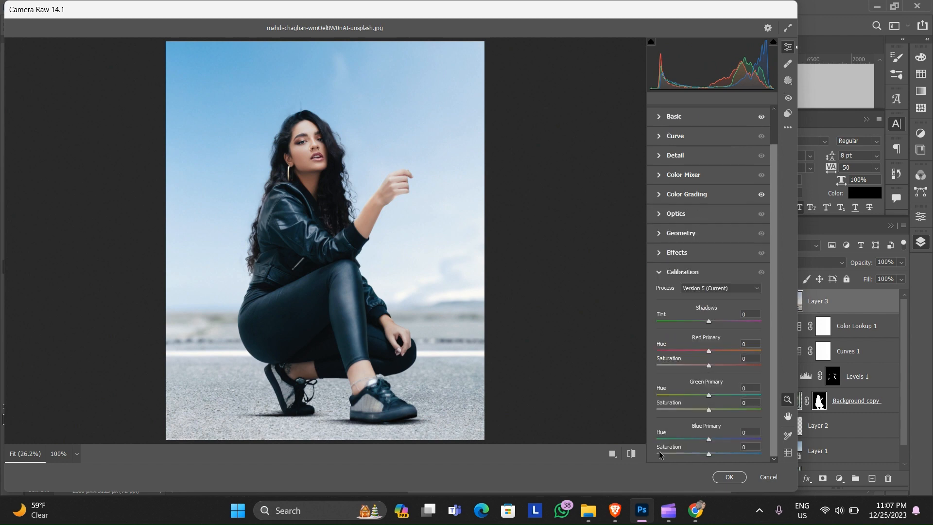
pyautogui.click(732, 477)
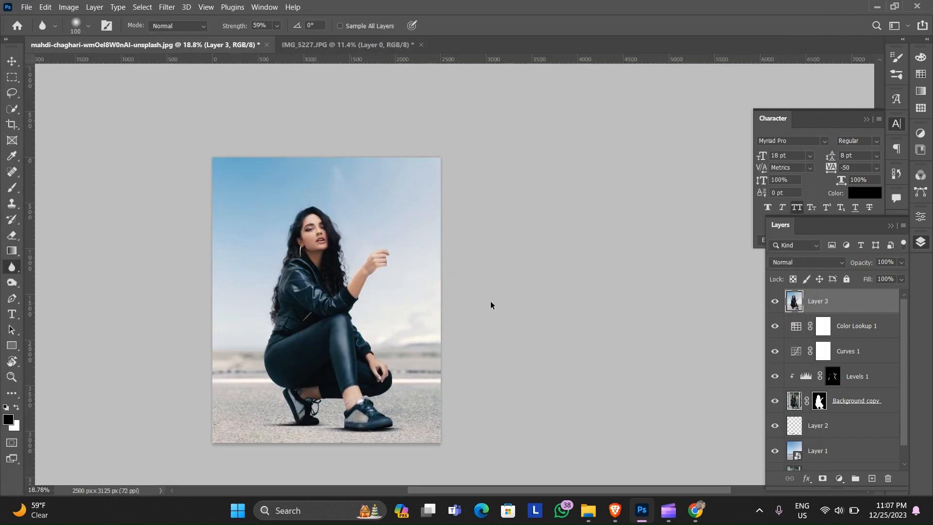
# - Examine the graded composite up close and as a whole, checking the woman's face, hair and raised hand against the sky
pyautogui.moveTo(374, 296); pyautogui.dragTo(416, 216)
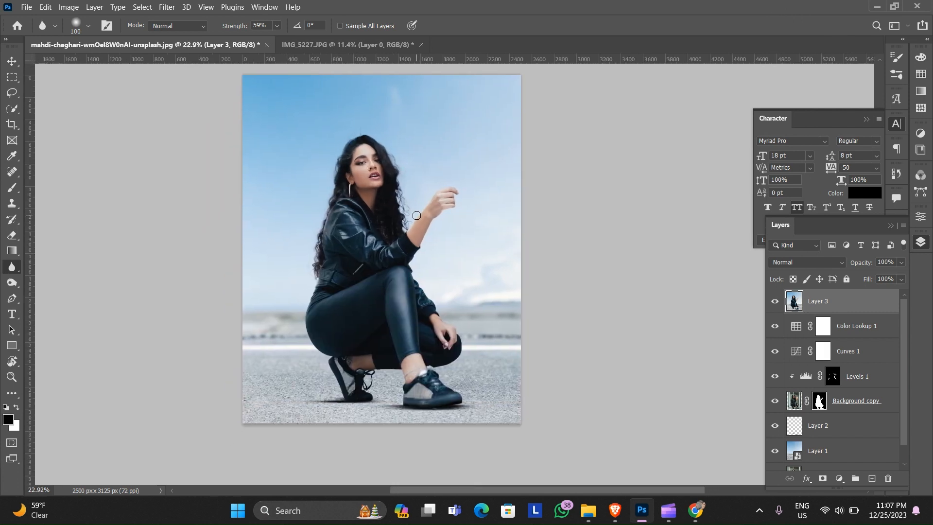
pyautogui.scroll(3, 417, 215)
pyautogui.scroll(-3, 416, 215)
pyautogui.scroll(-1, 416, 215)
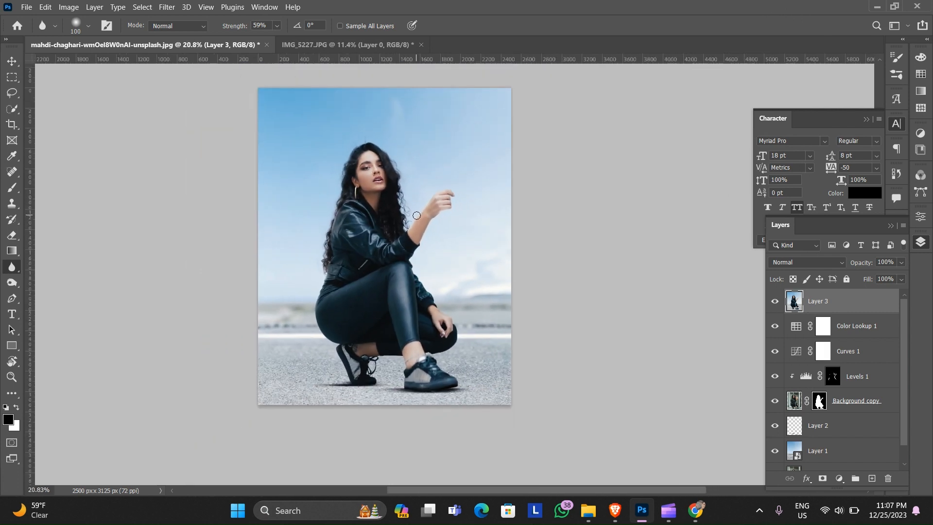
pyautogui.scroll(2, 378, 208)
pyautogui.moveTo(377, 196); pyautogui.dragTo(399, 223)
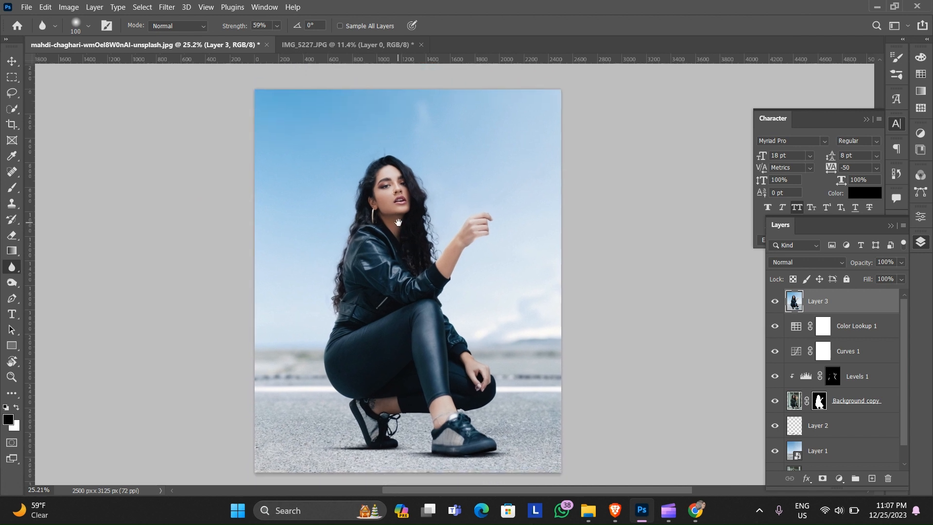
pyautogui.scroll(-2, 398, 222)
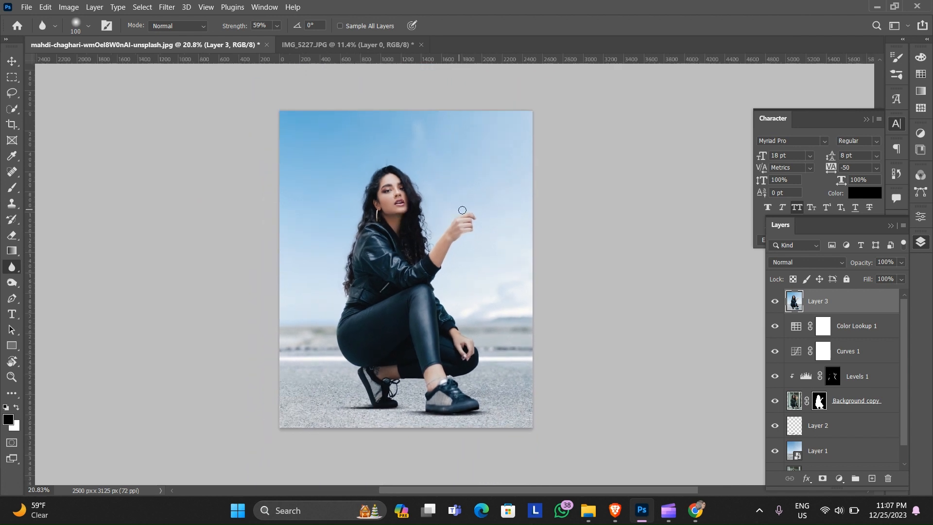
pyautogui.scroll(1, 381, 207)
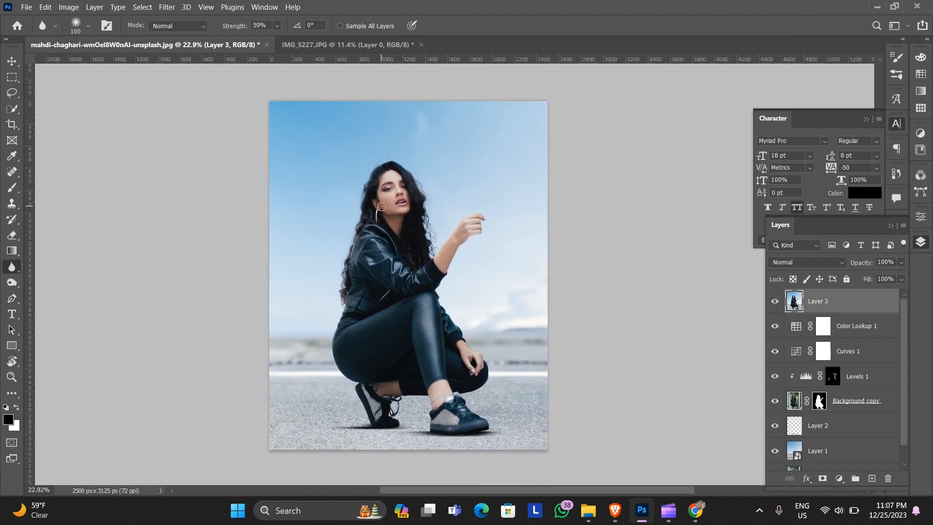
pyautogui.scroll(4, 384, 188)
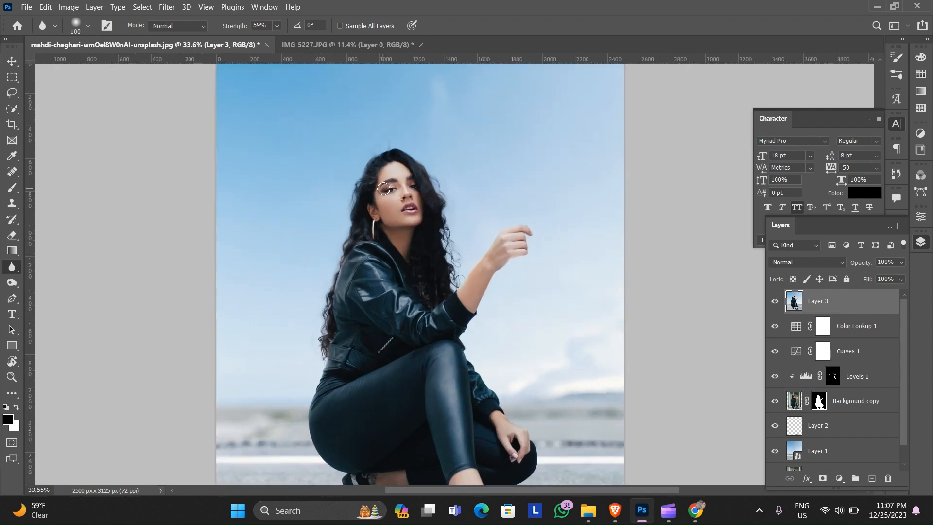
pyautogui.scroll(-3, 384, 189)
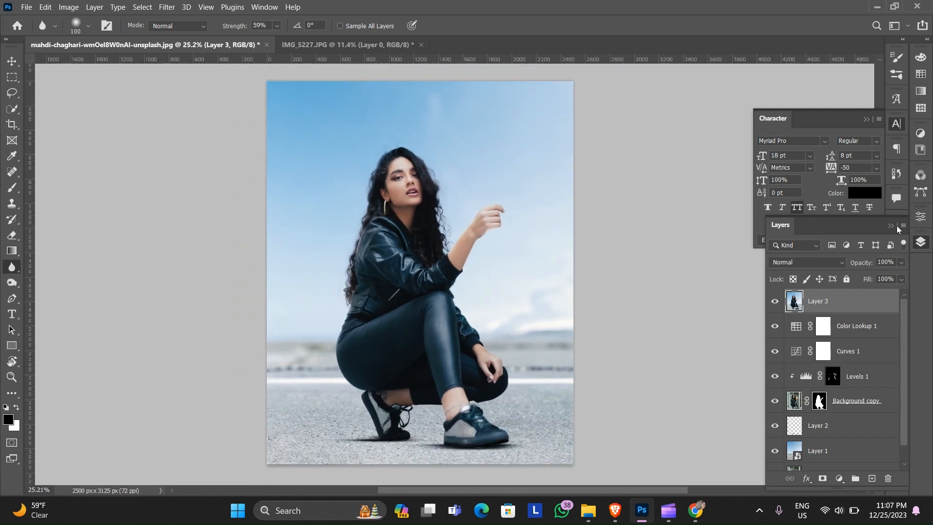
# - Collapse the Layers and Character panels and set the area around the canvas to Dark Gray
pyautogui.click(893, 226)
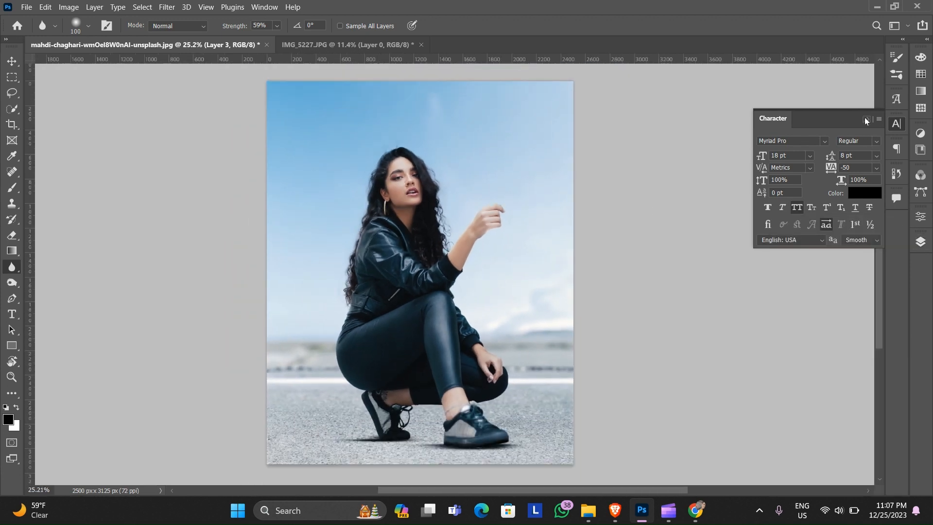
pyautogui.click(866, 119)
pyautogui.scroll(-1, 544, 176)
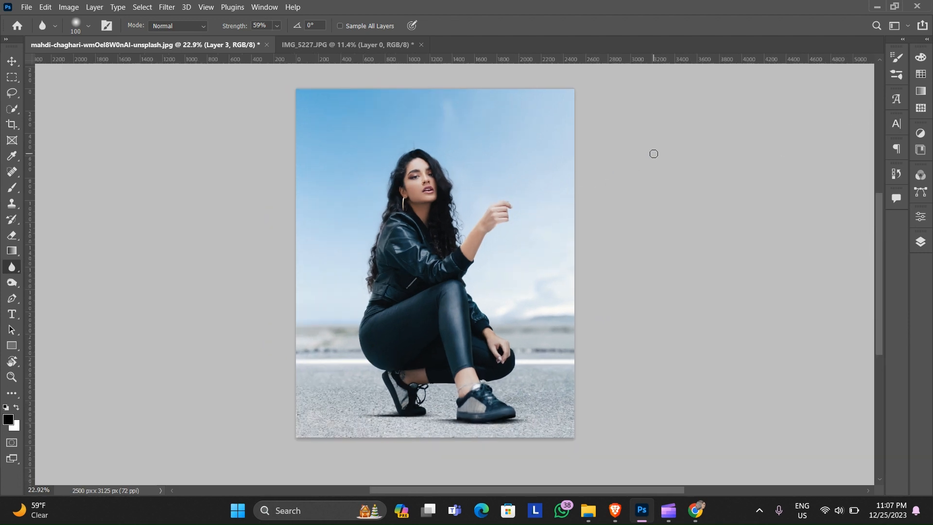
pyautogui.rightClick(654, 153)
pyautogui.click(661, 168)
pyautogui.rightClick(665, 173)
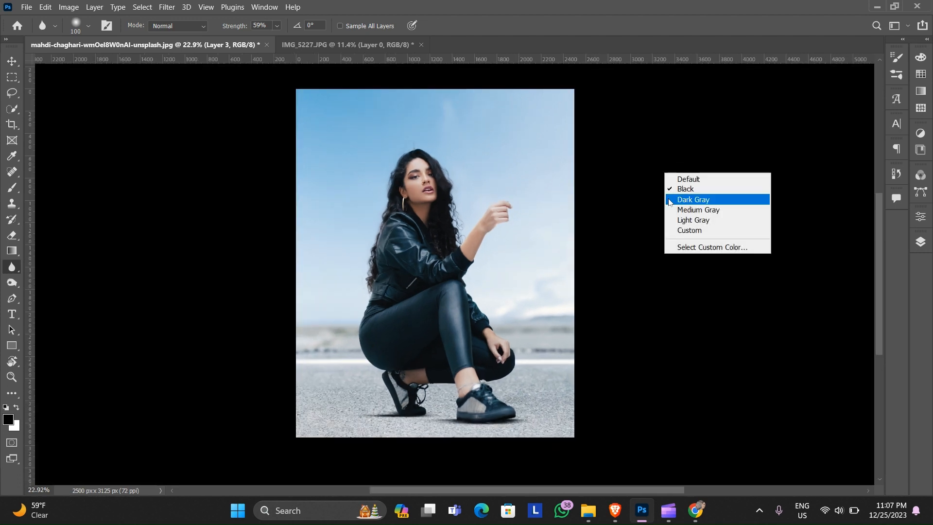
pyautogui.click(669, 201)
pyautogui.scroll(1, 546, 188)
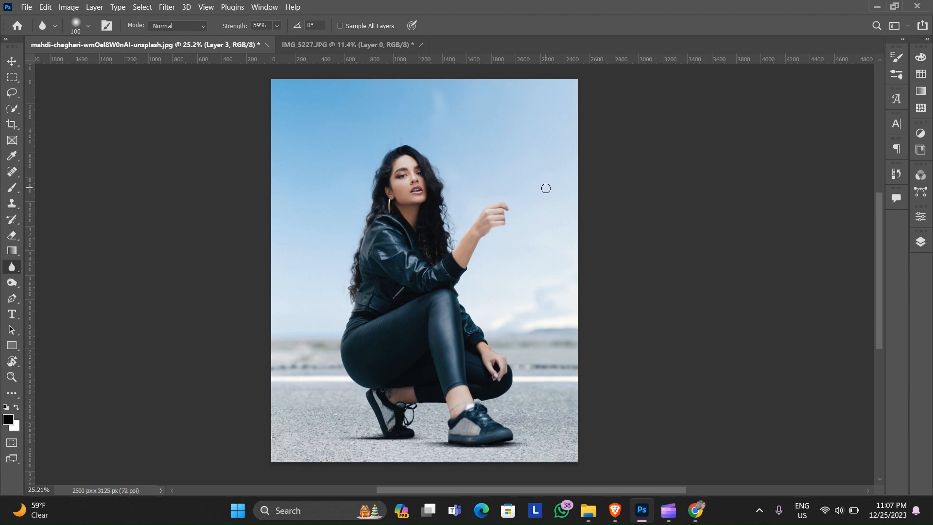